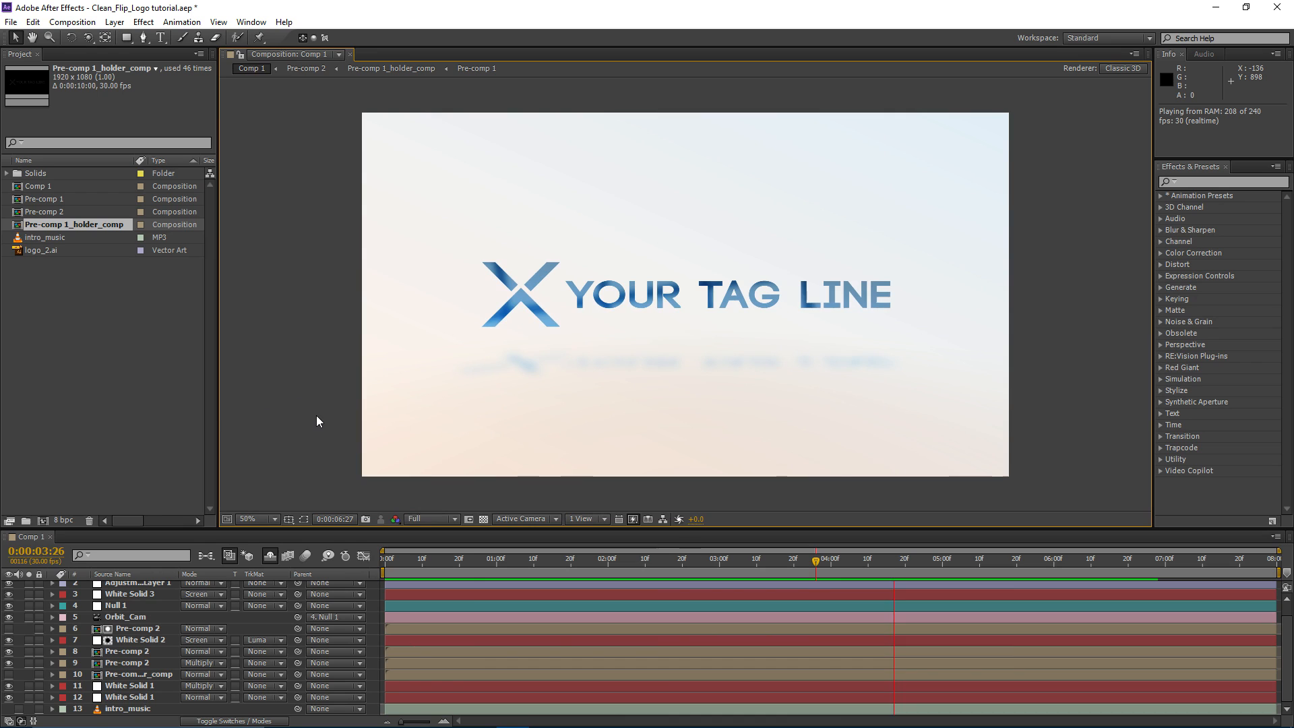
Step: Stop the preview and create a new 1920 x 1080 px composition at 30 fps with a 10-second duration
key(space)
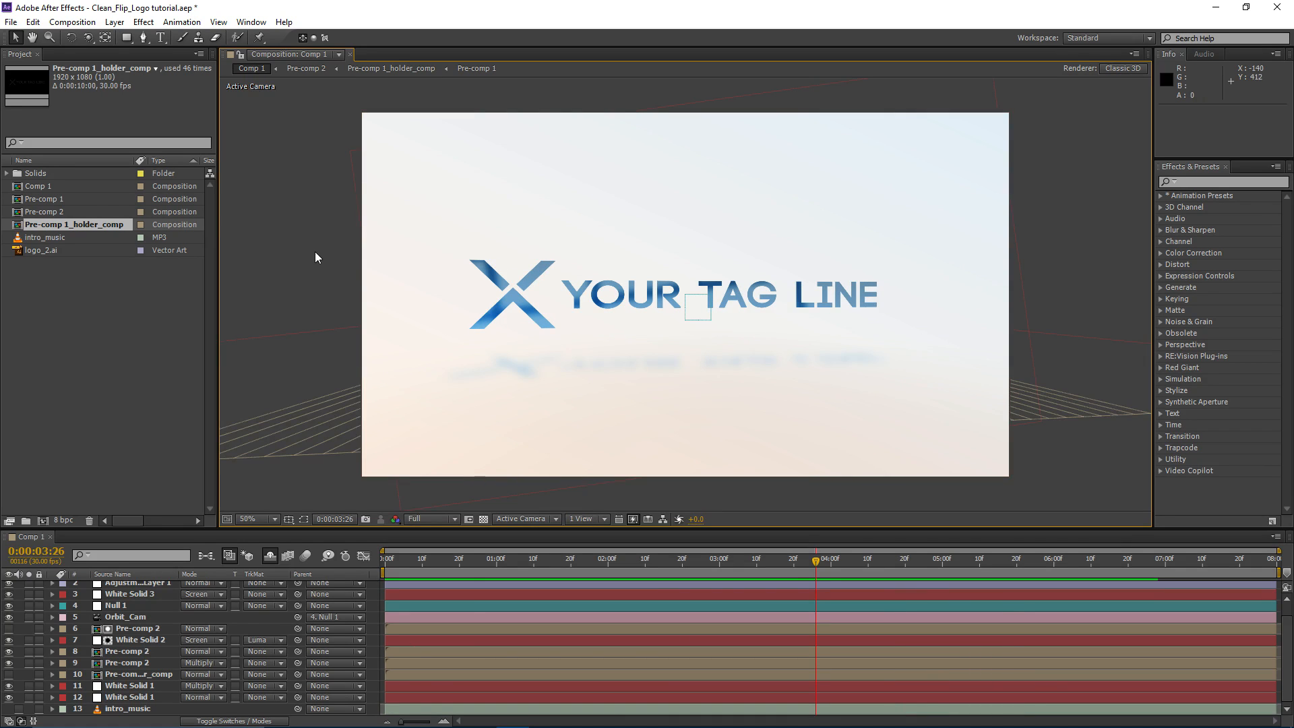
click(72, 23)
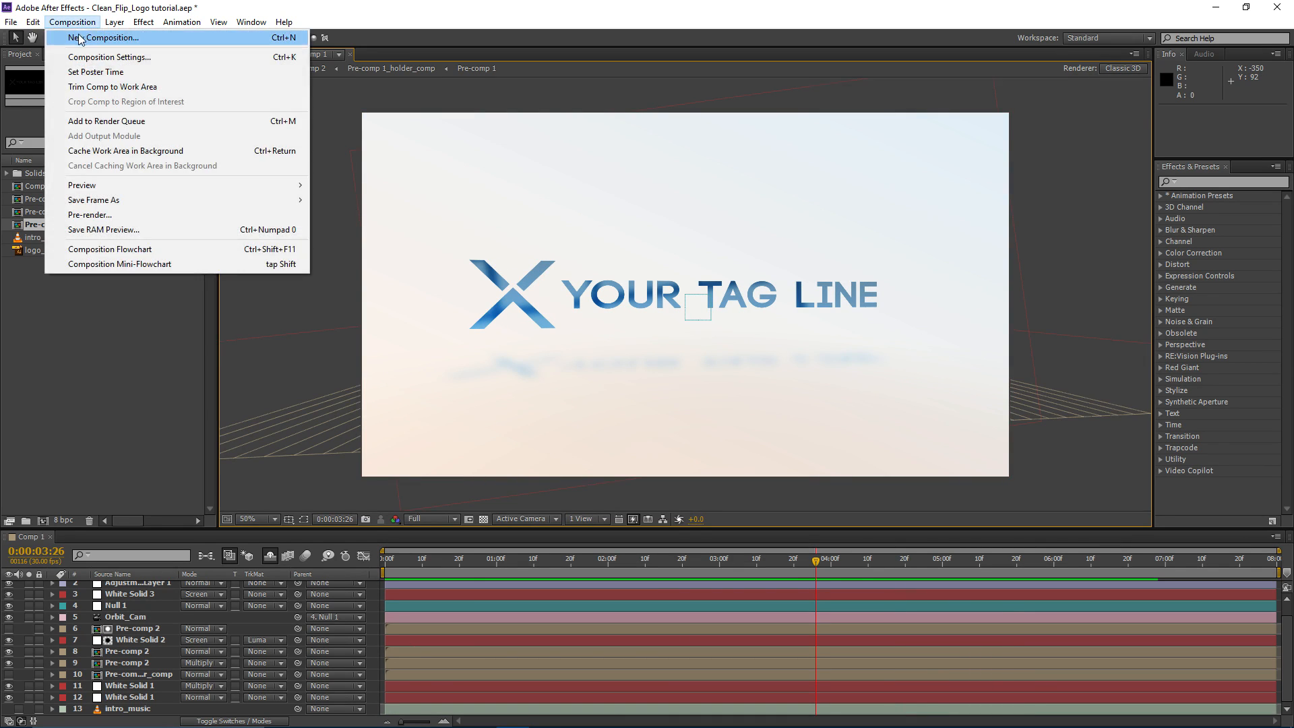
click(95, 35)
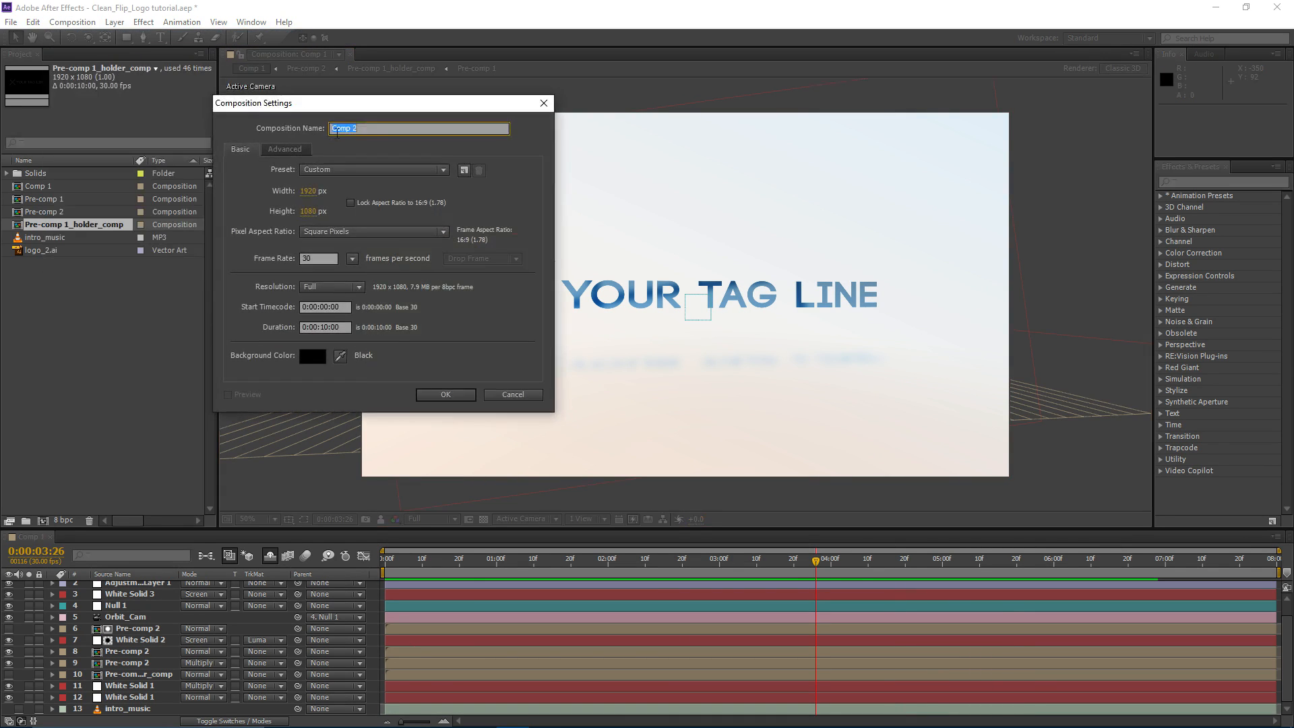
click(311, 190)
click(311, 213)
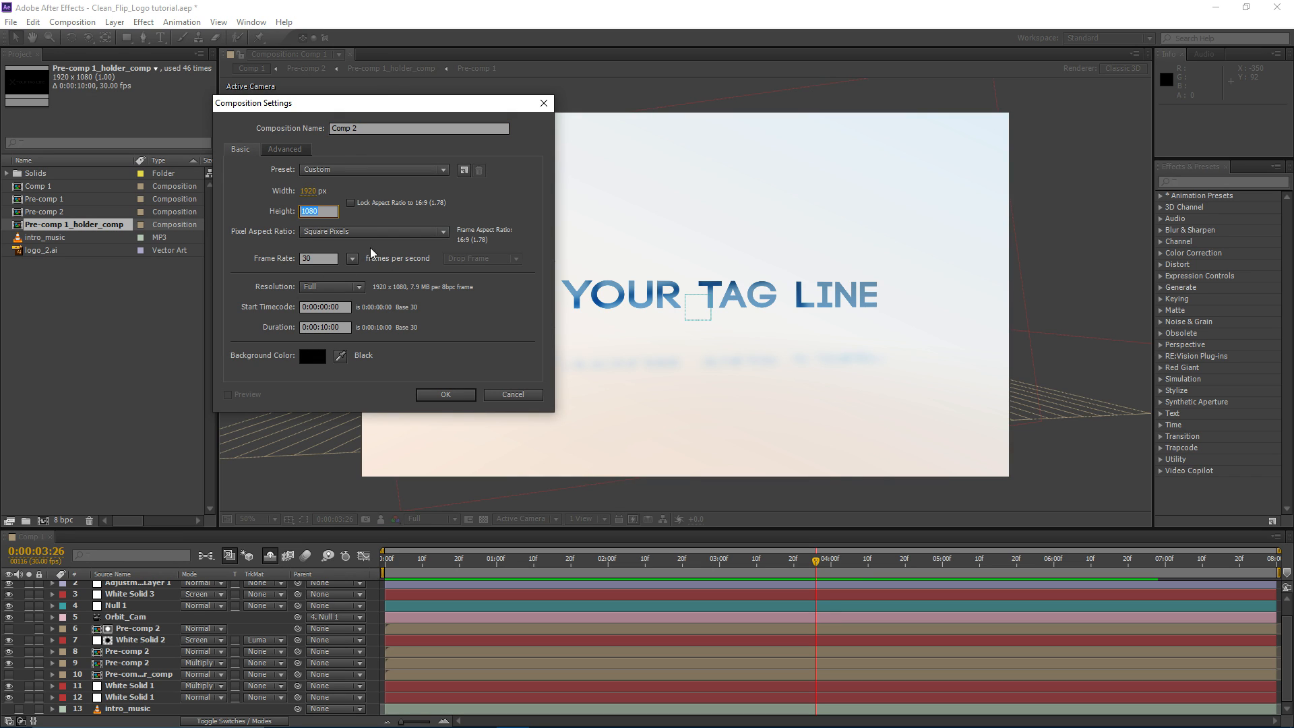
key(Tab)
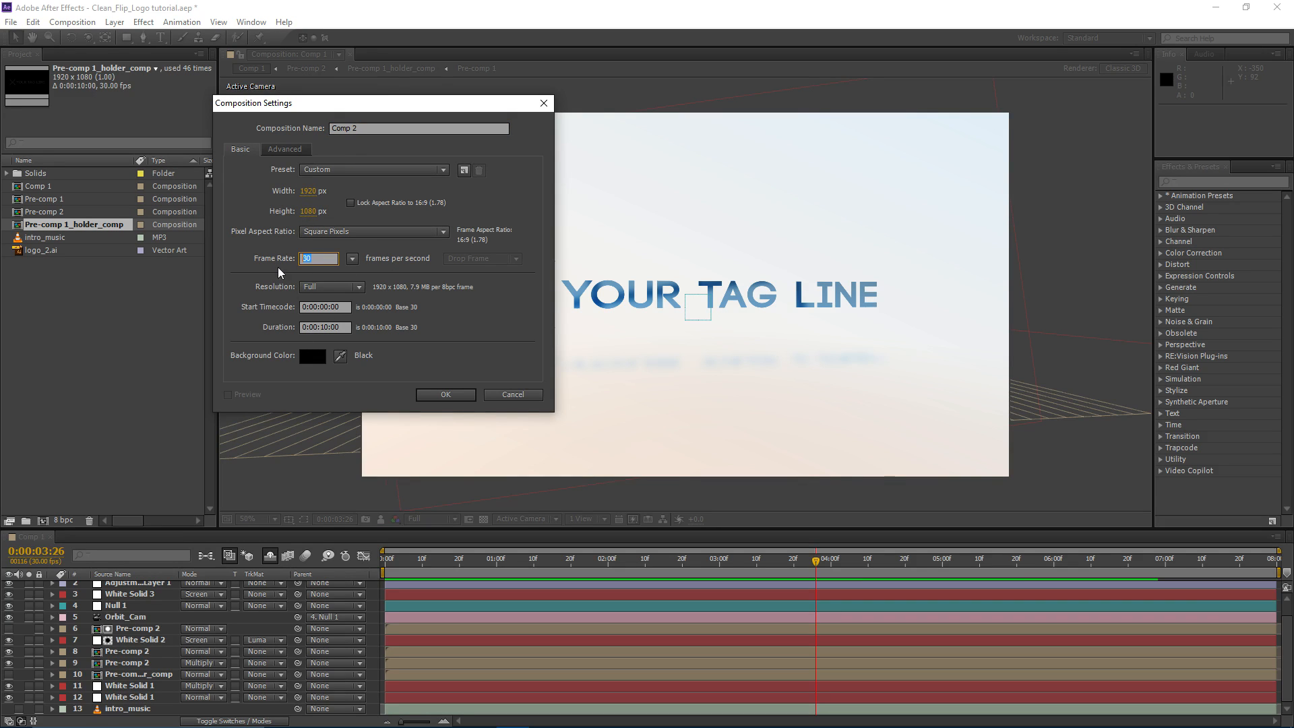
click(439, 395)
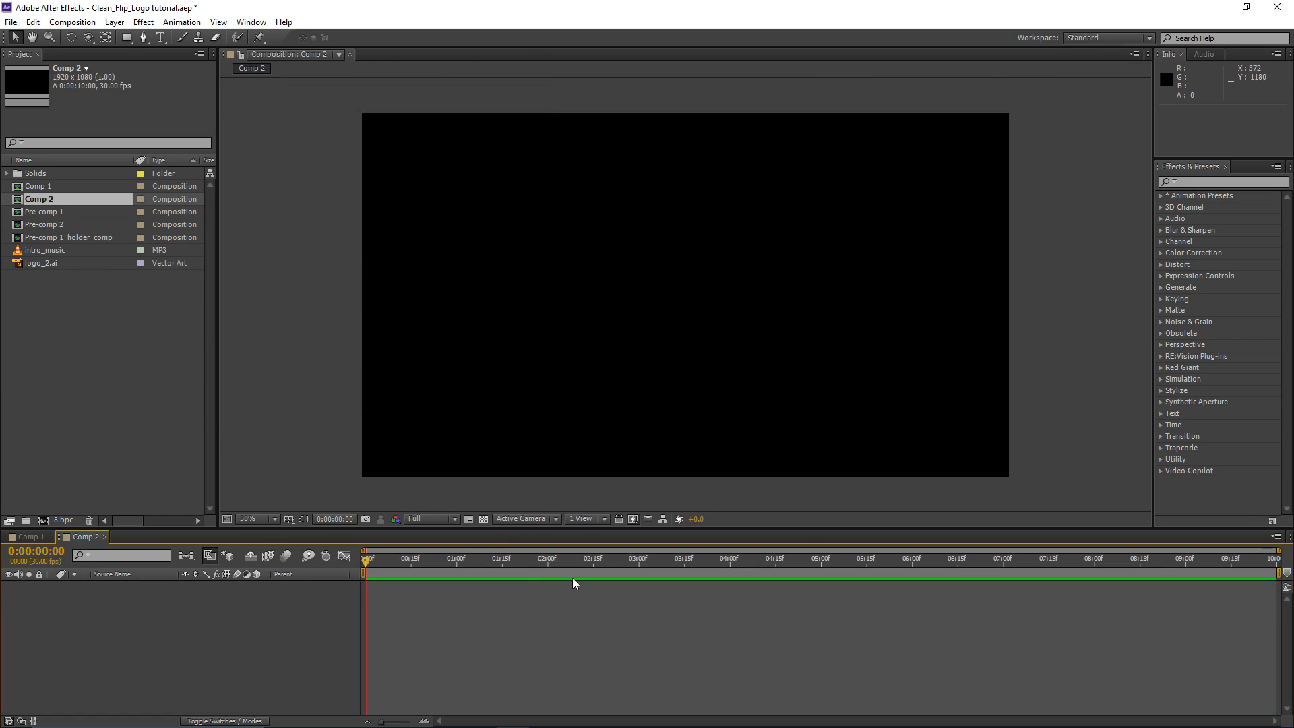
Step: Open the Hud_Toolkit_V1.2 script panel and move it over the lower-right area of the composition view
click(252, 22)
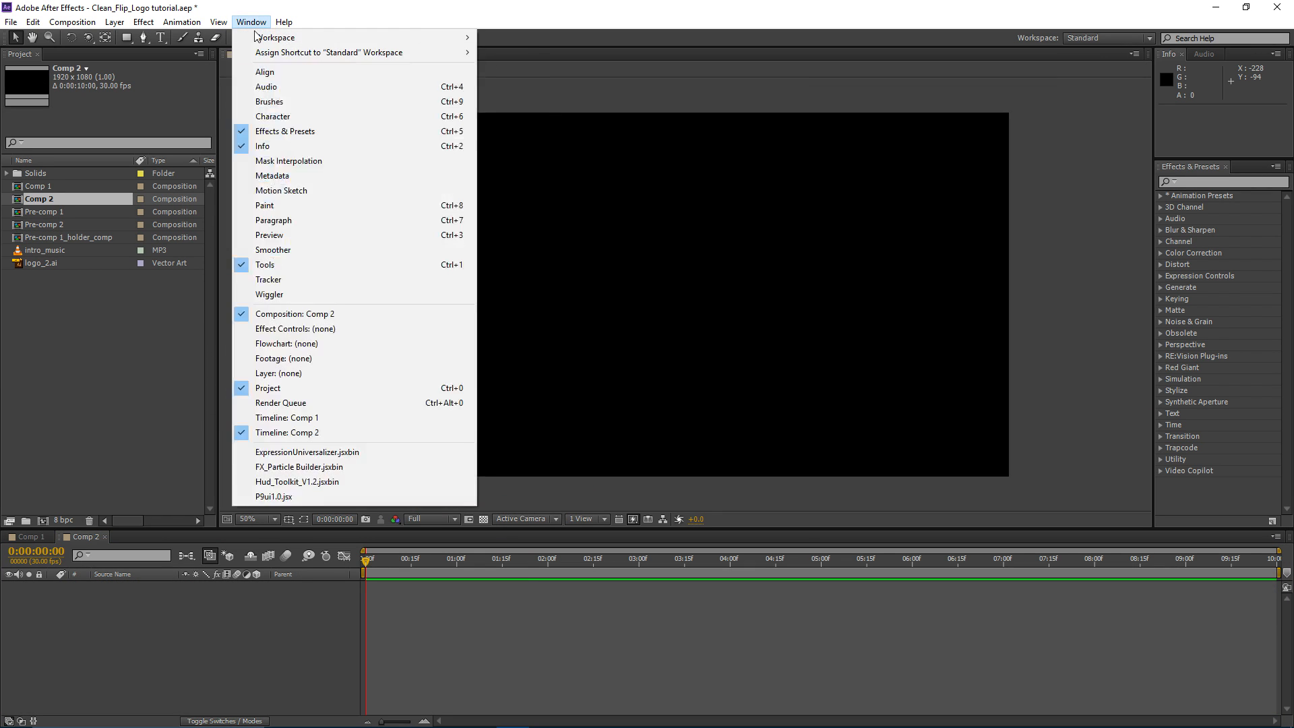
click(323, 483)
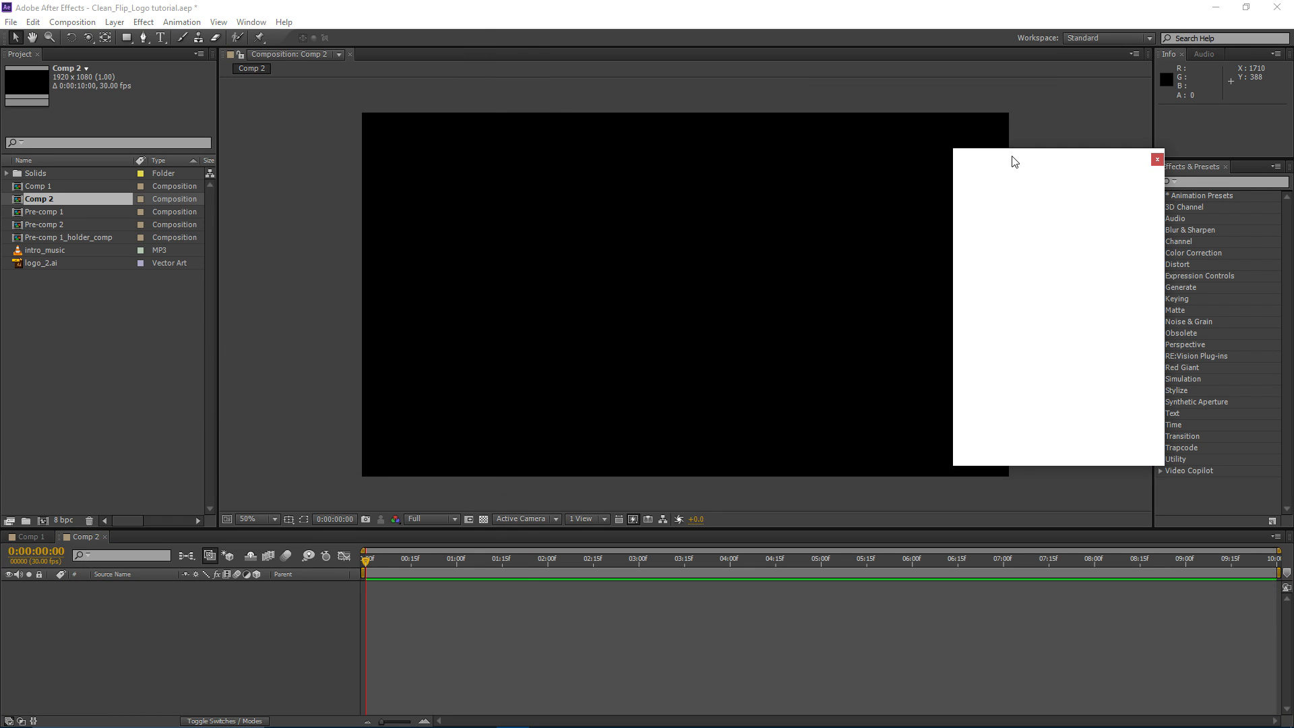
drag(1014, 162, 1120, 170)
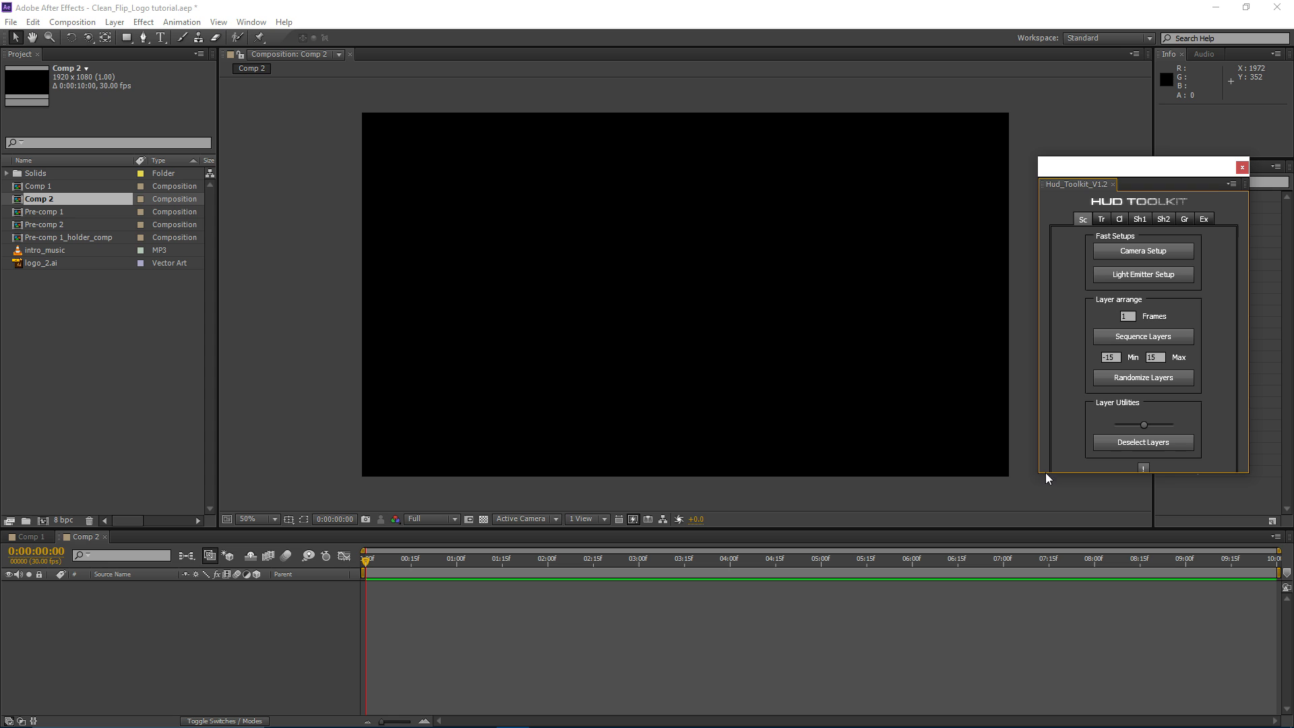
drag(1099, 177, 984, 198)
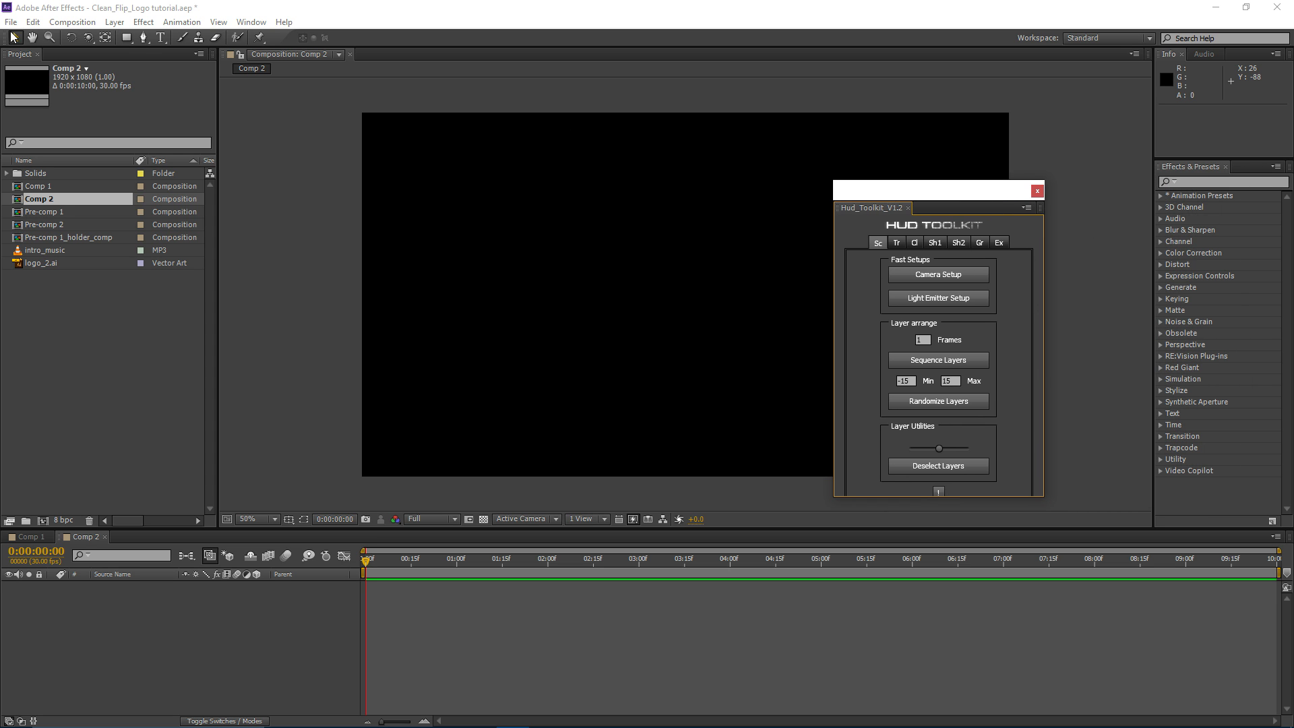
click(8, 23)
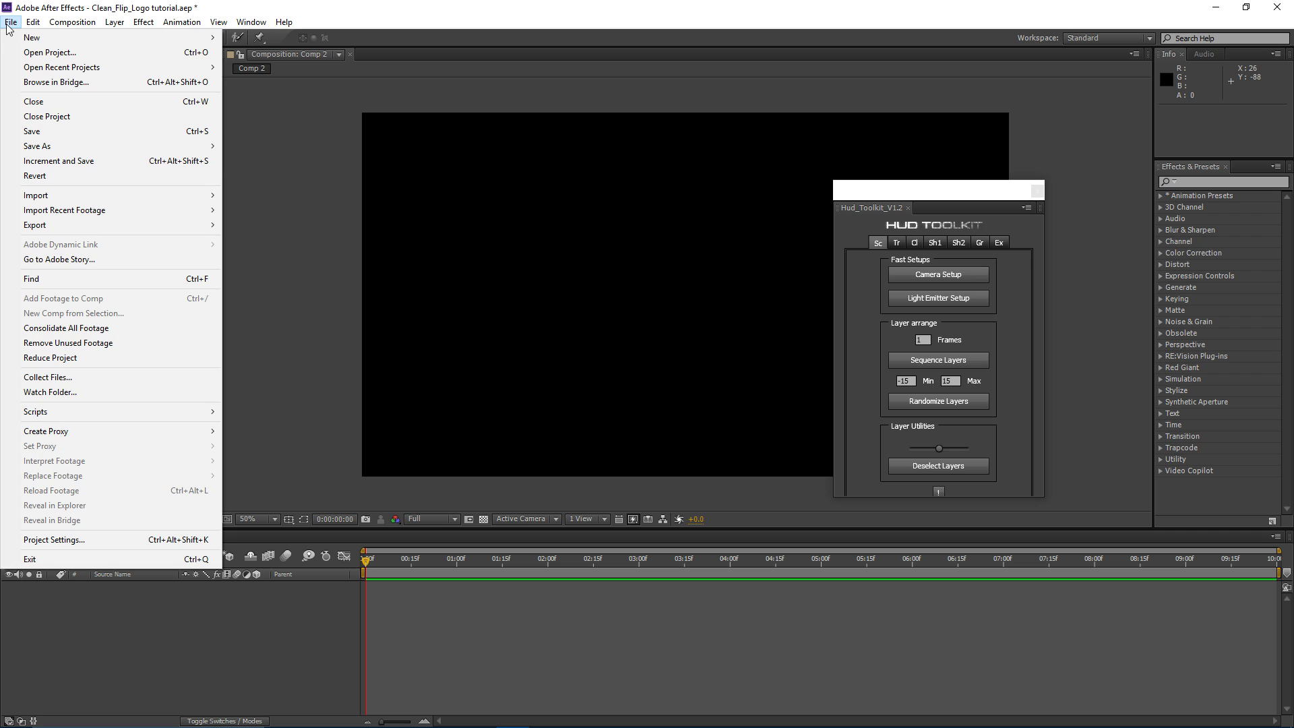
mouse_move(83, 412)
click(290, 415)
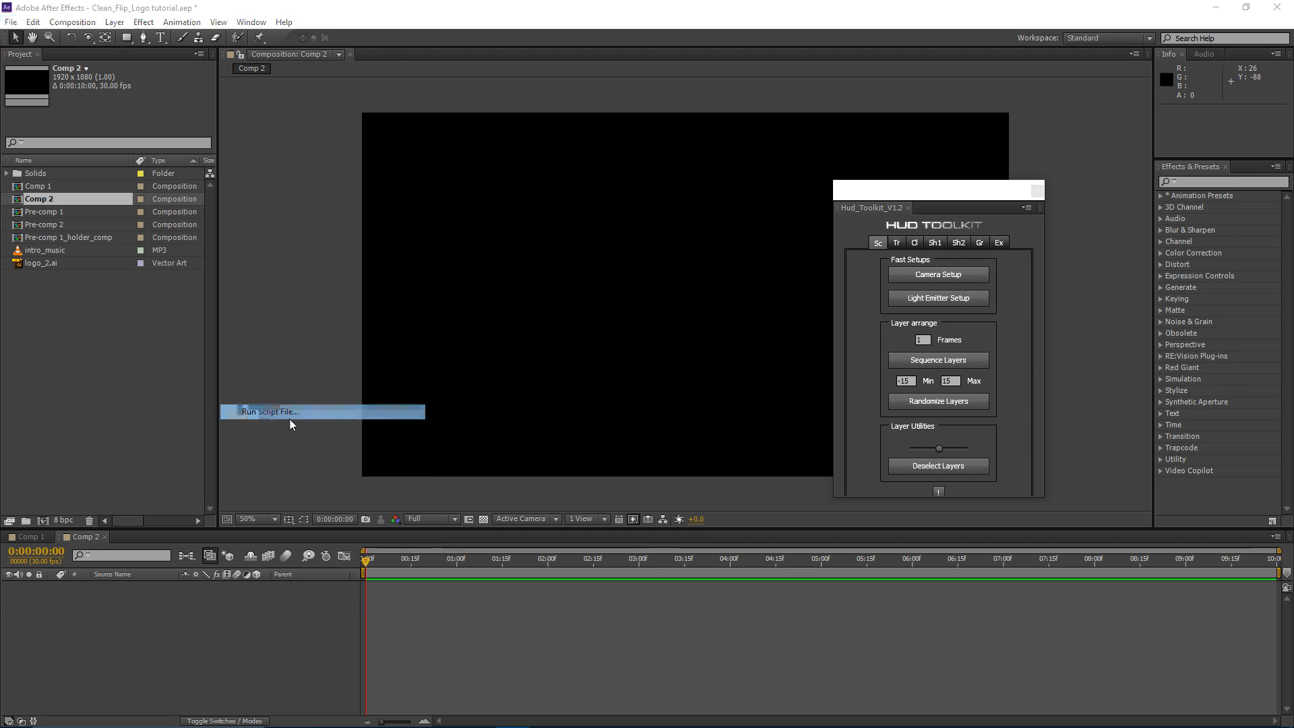
click(586, 239)
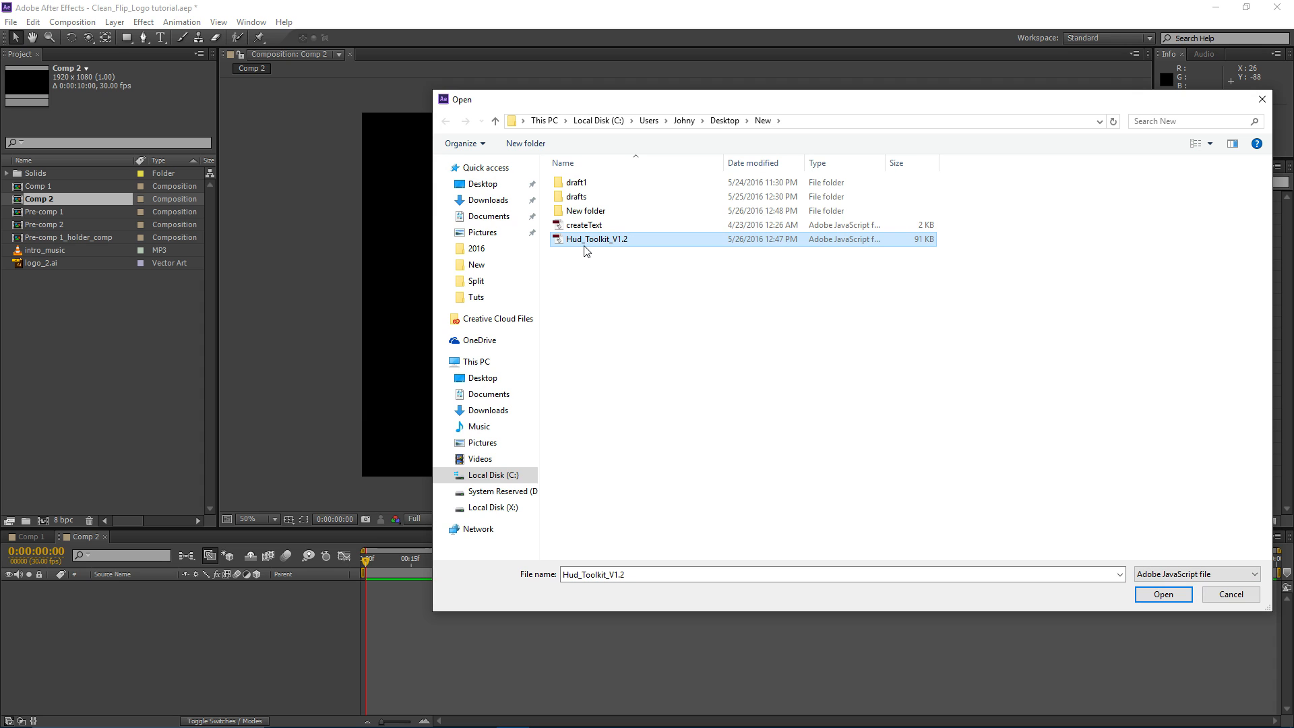
click(1257, 99)
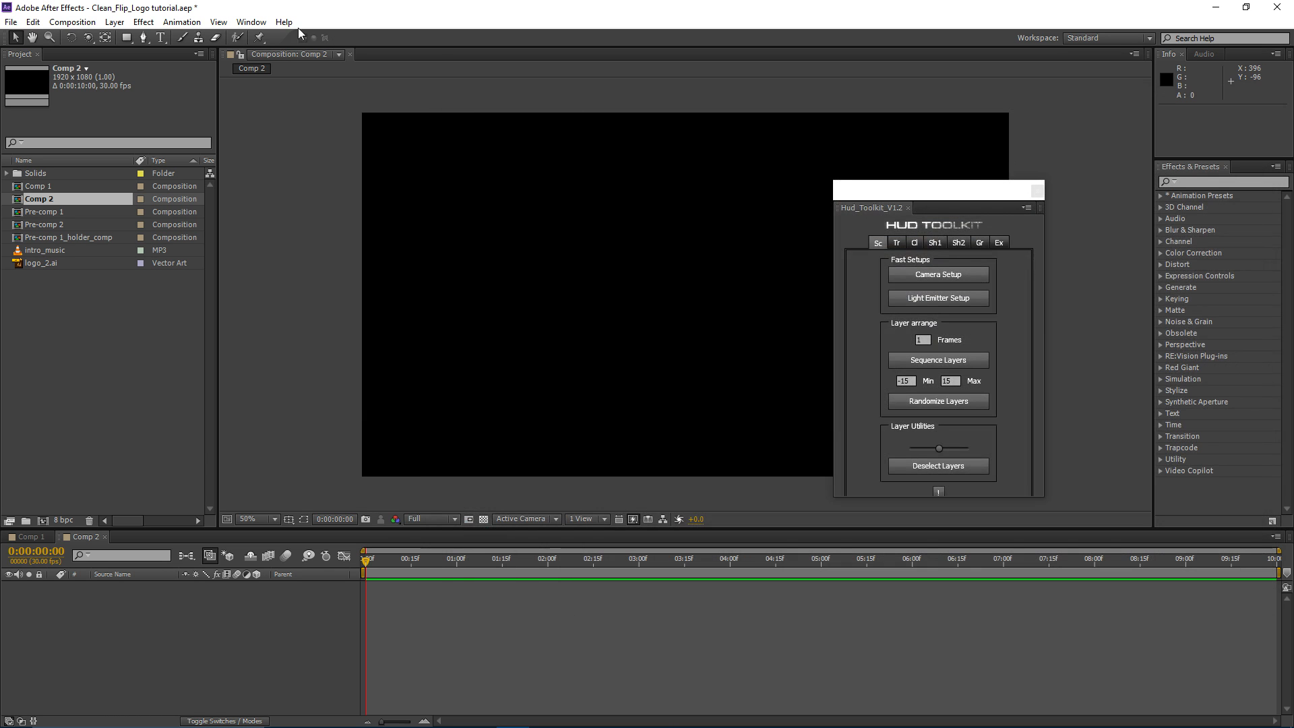
click(251, 21)
Step: Dock the Hud_Toolkit_V1.2 panel alongside Effects & Presets and widen it to fit all its controls
click(876, 192)
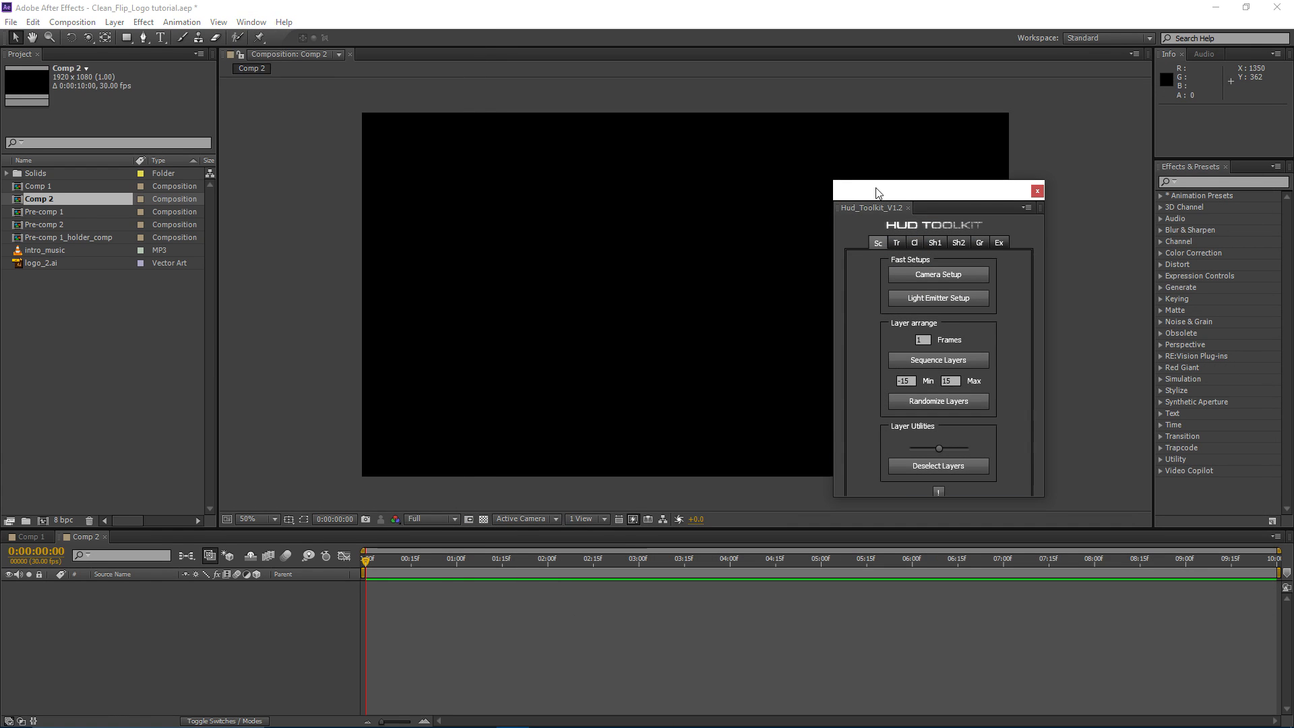
drag(871, 209, 1161, 183)
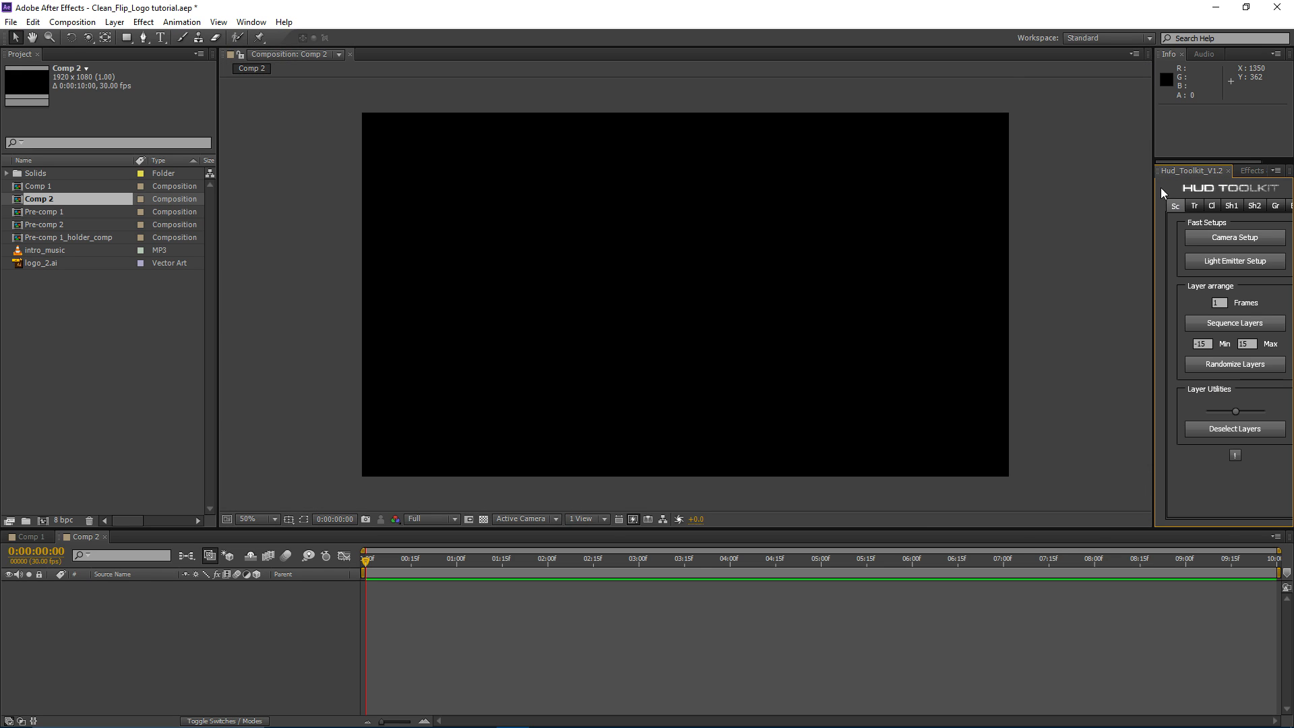
drag(1151, 184, 1116, 196)
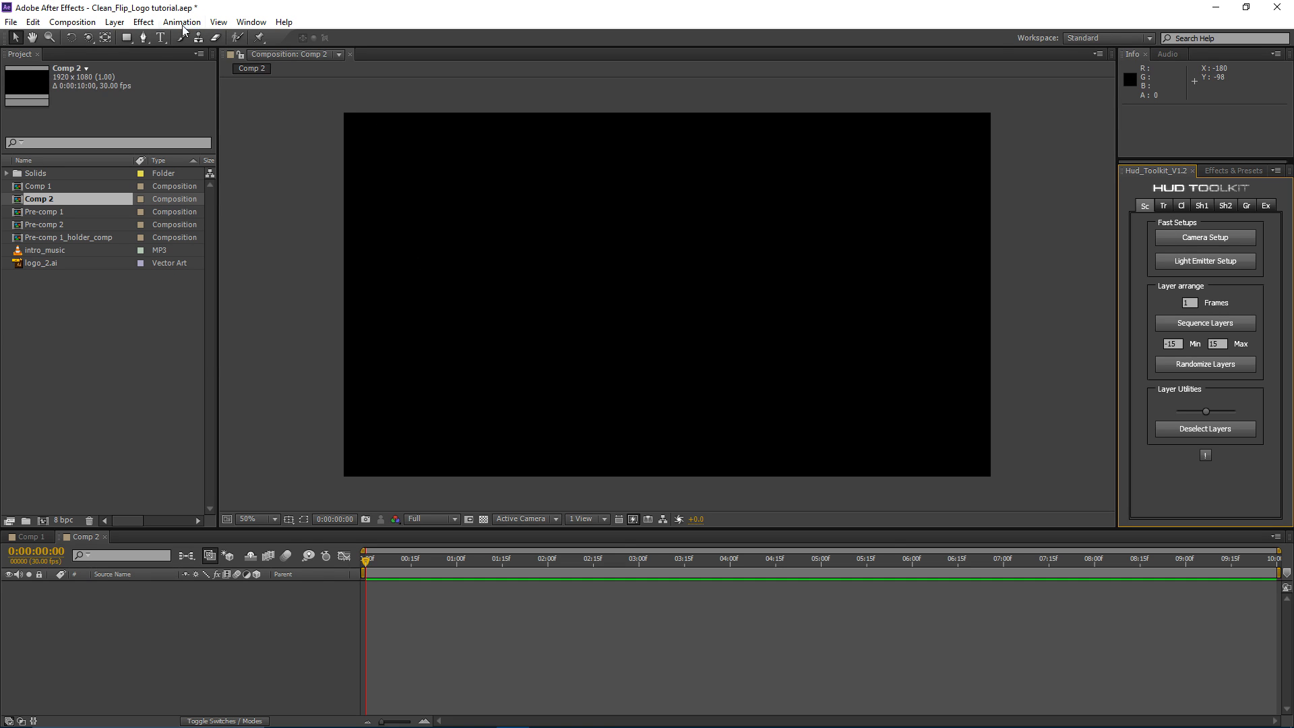
Step: Create a 1920 x 1080 px solid named Background and apply the Ramp effect to it
click(470, 625)
key(ctrl+y)
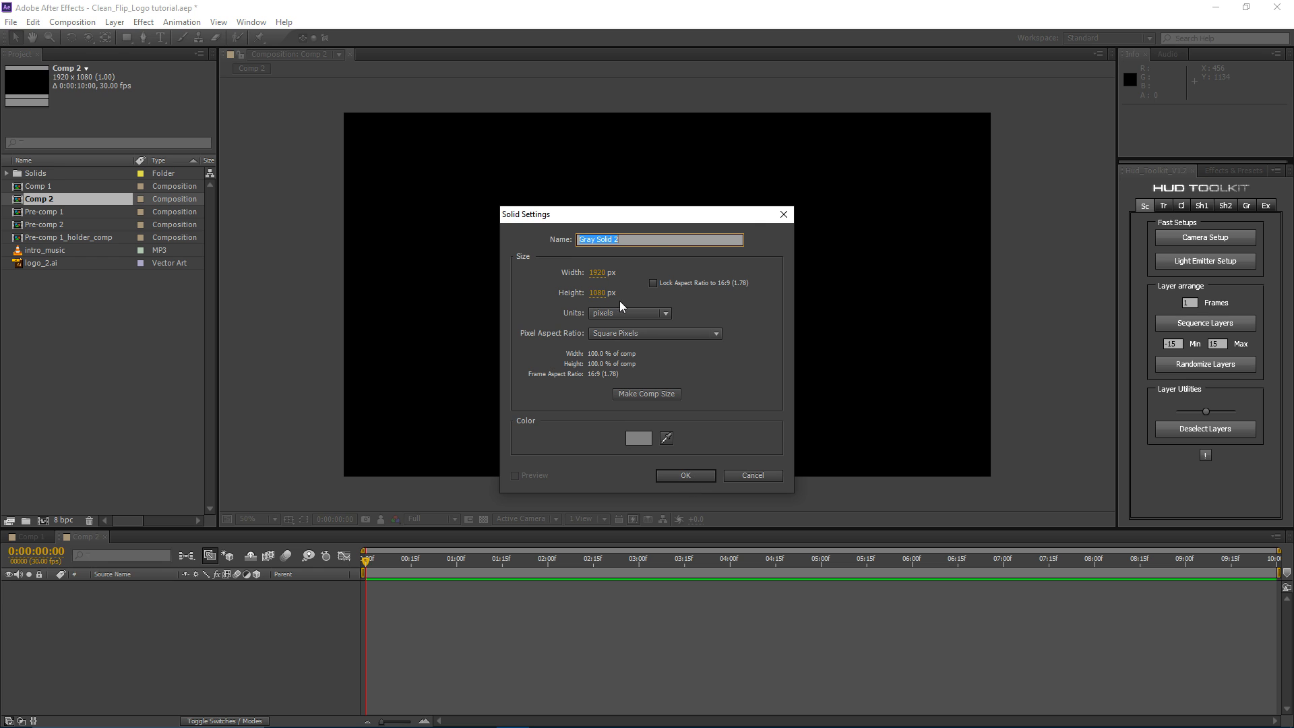
text(Background)
key(Return)
click(143, 21)
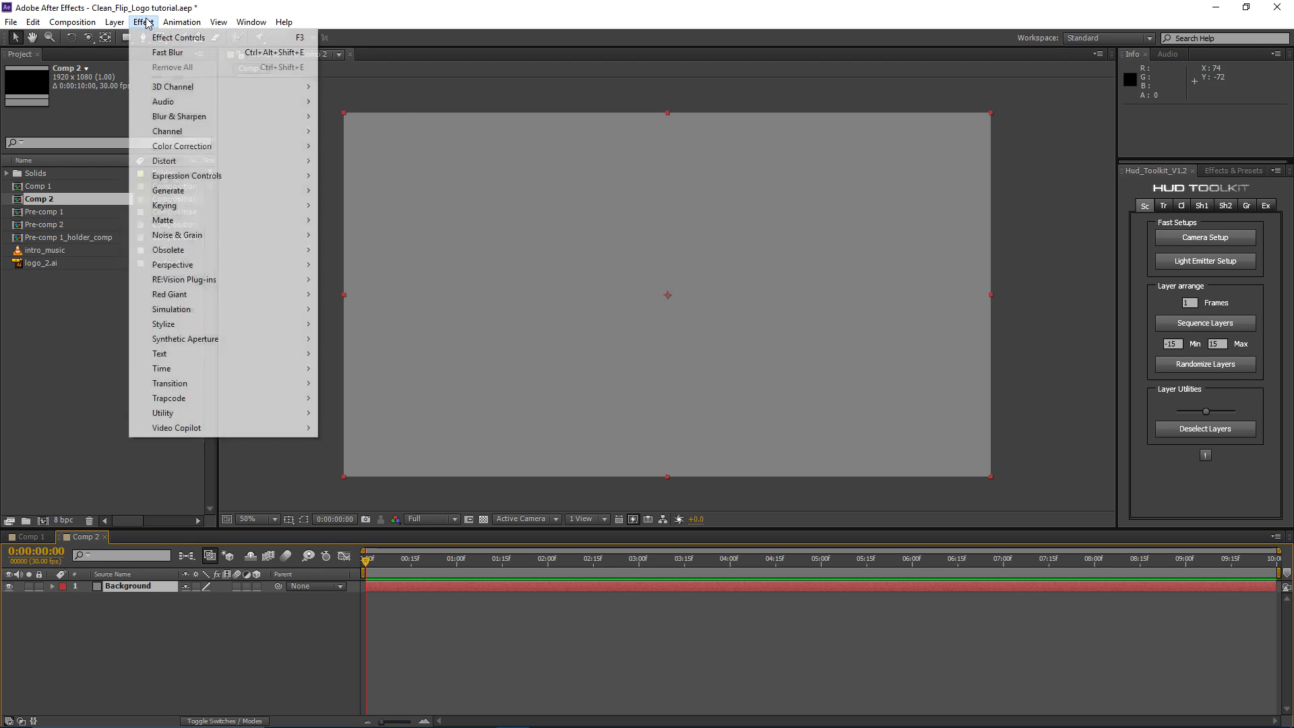
mouse_move(202, 190)
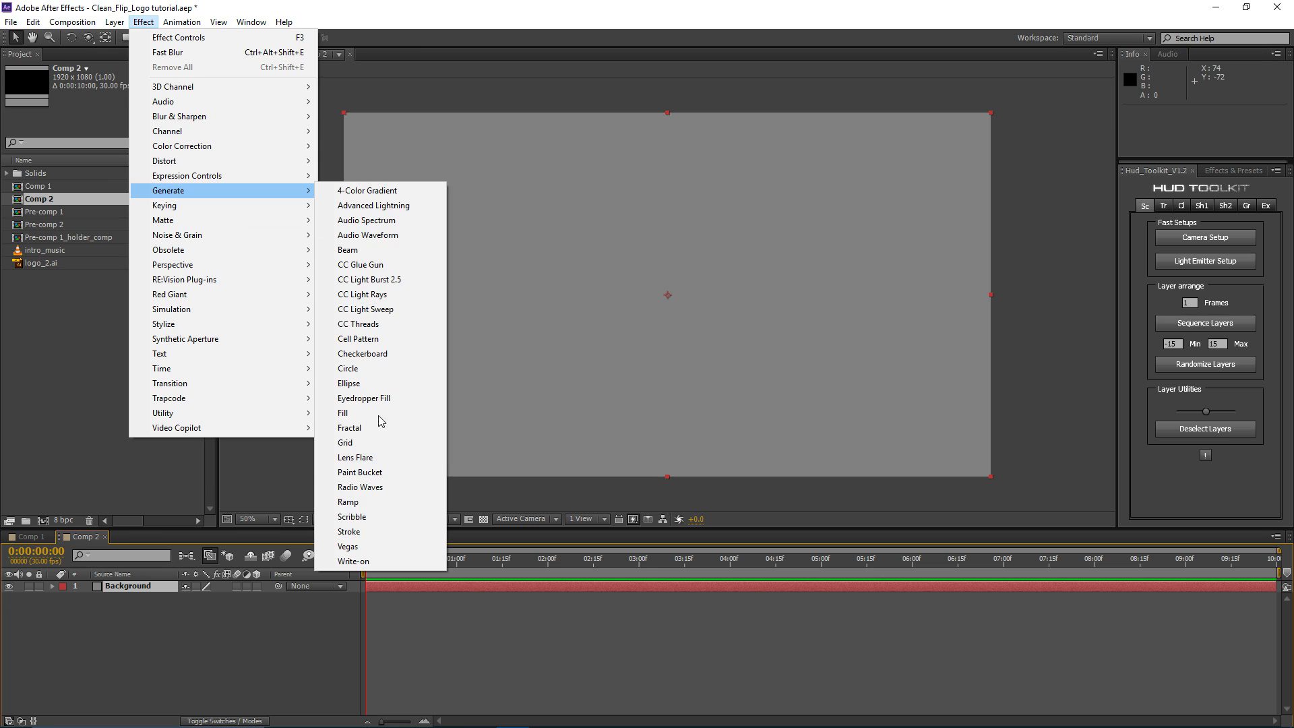
click(350, 501)
Step: Set the end color of the Background layer's Ramp to a light blue-gray
click(126, 130)
drag(134, 357, 237, 358)
click(305, 448)
click(305, 455)
drag(133, 427, 131, 405)
click(398, 381)
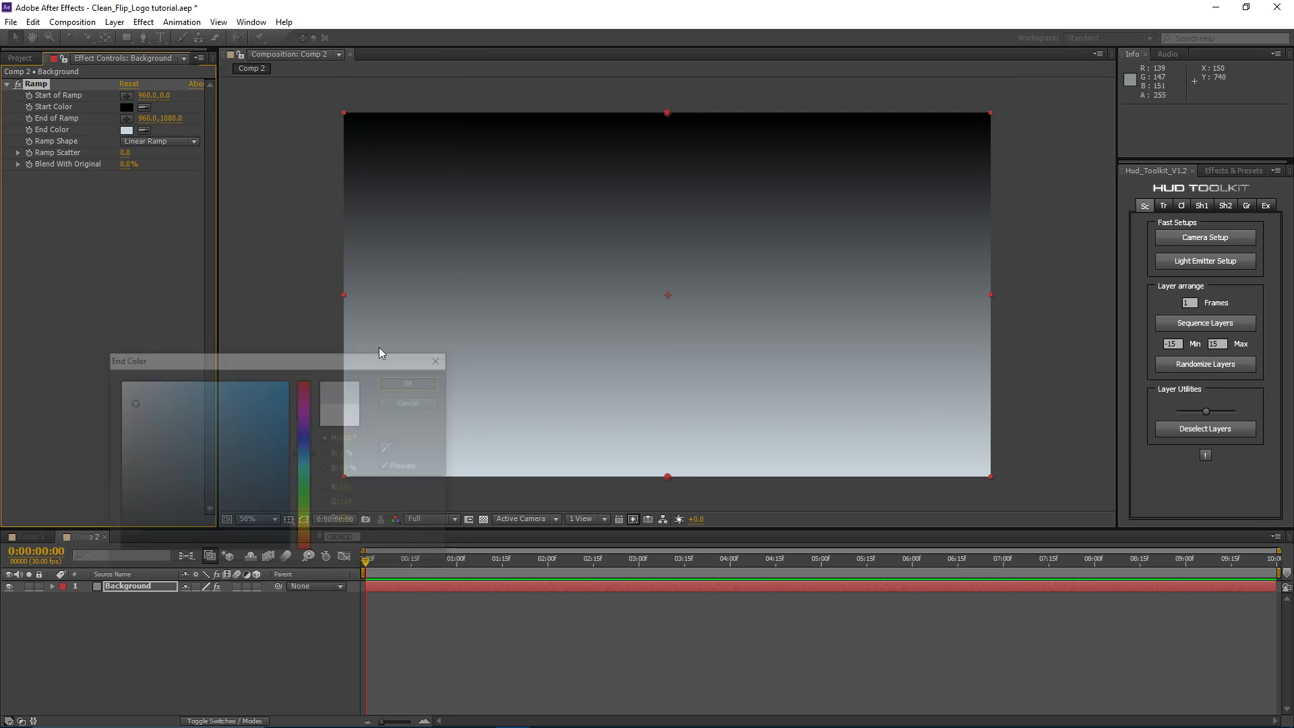
Step: Set the start color of the Background layer's Ramp to the warm off-white FFFCF5
click(126, 106)
click(305, 531)
drag(128, 405, 125, 379)
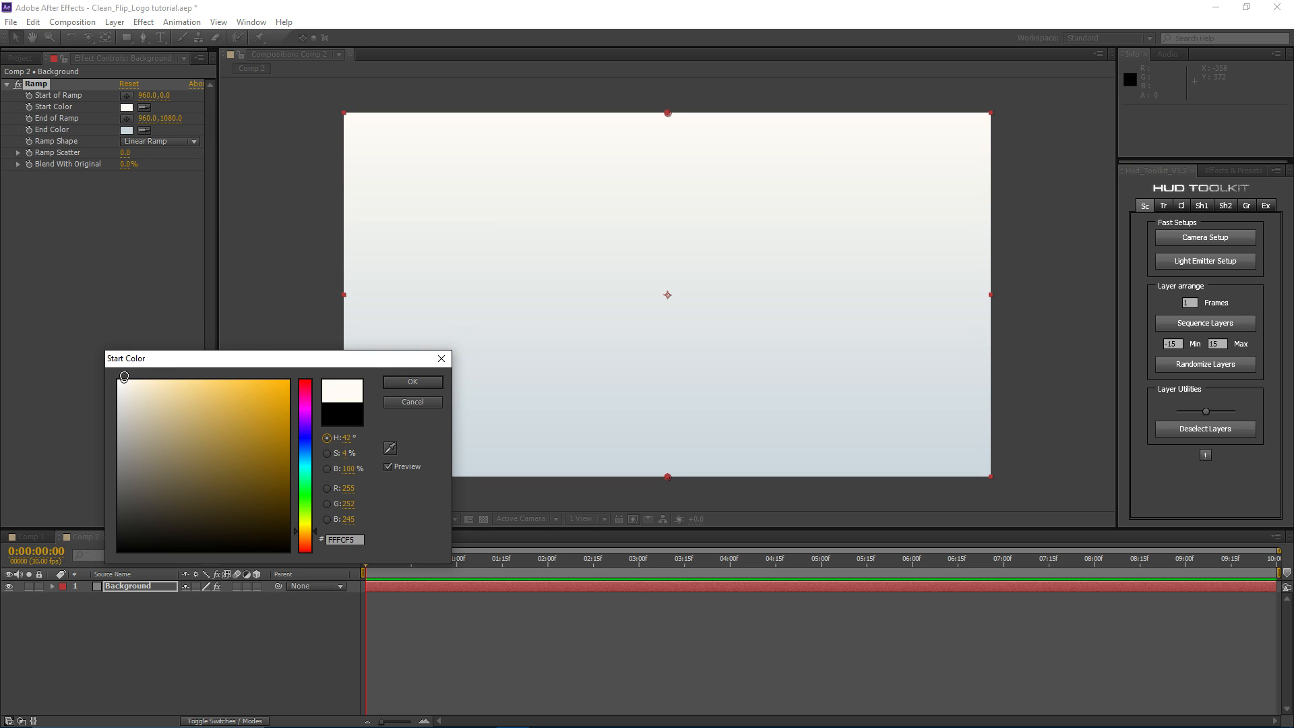
click(411, 383)
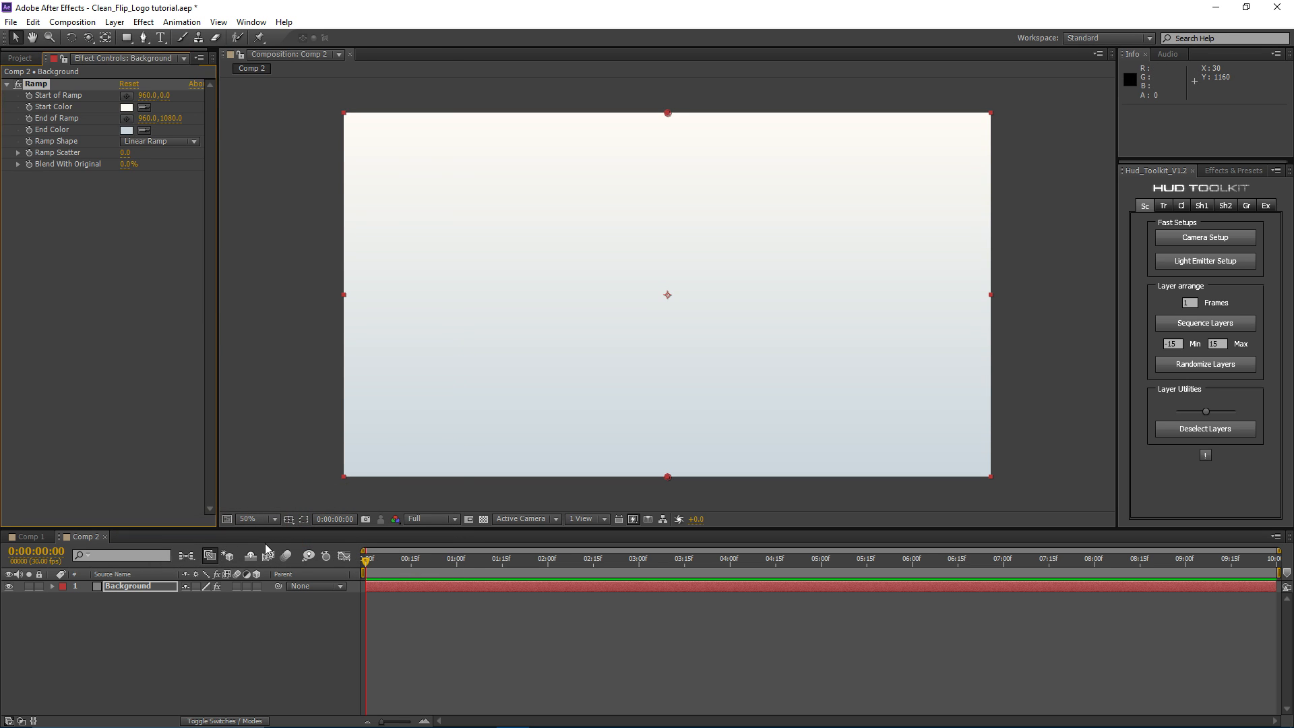
Step: Create a 1920 x 1080 px solid named Floor above the Background layer and apply the Ramp effect to it
click(456, 622)
key(F4)
key(ctrl+y)
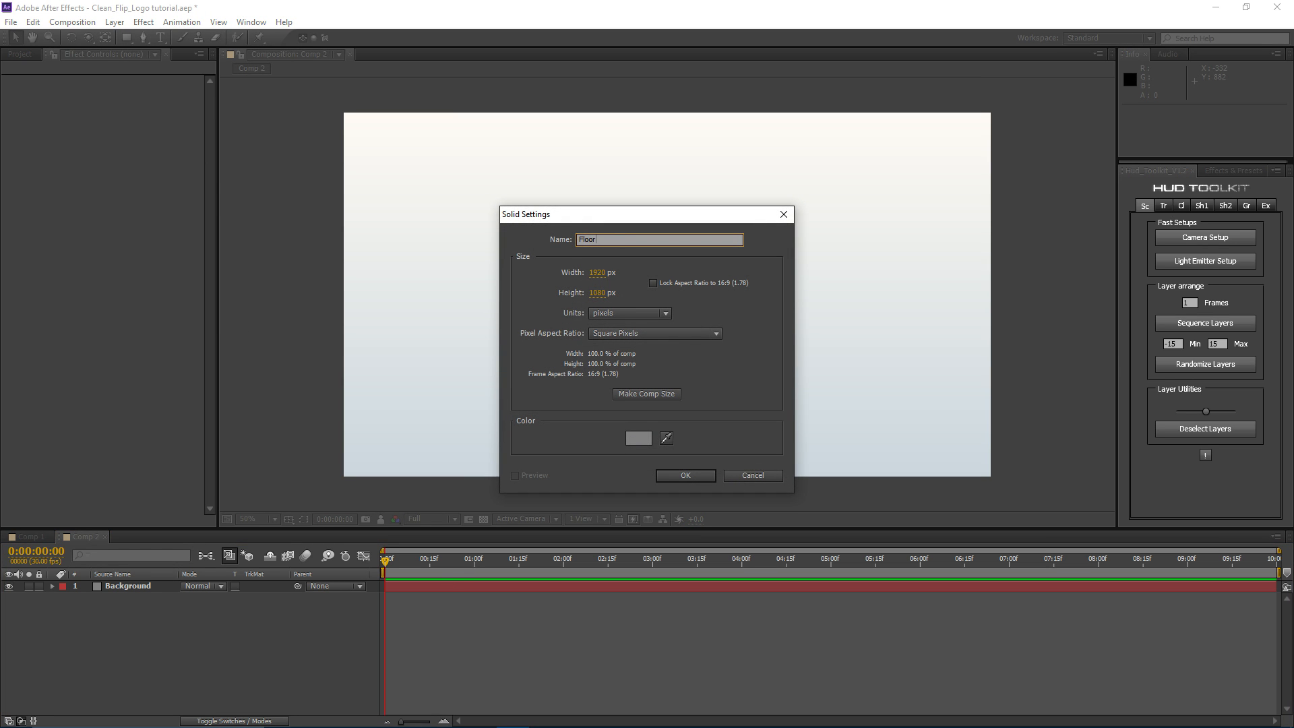
text(Floor)
key(Return)
click(143, 21)
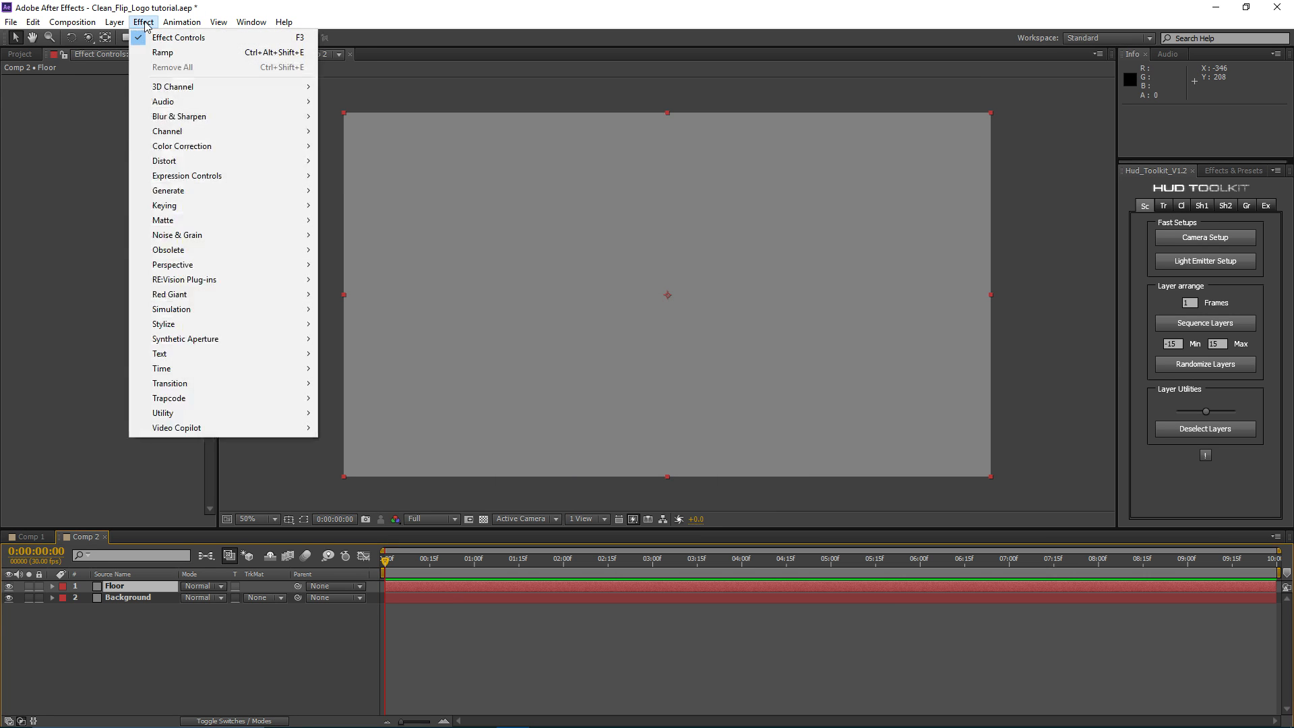
mouse_move(202, 191)
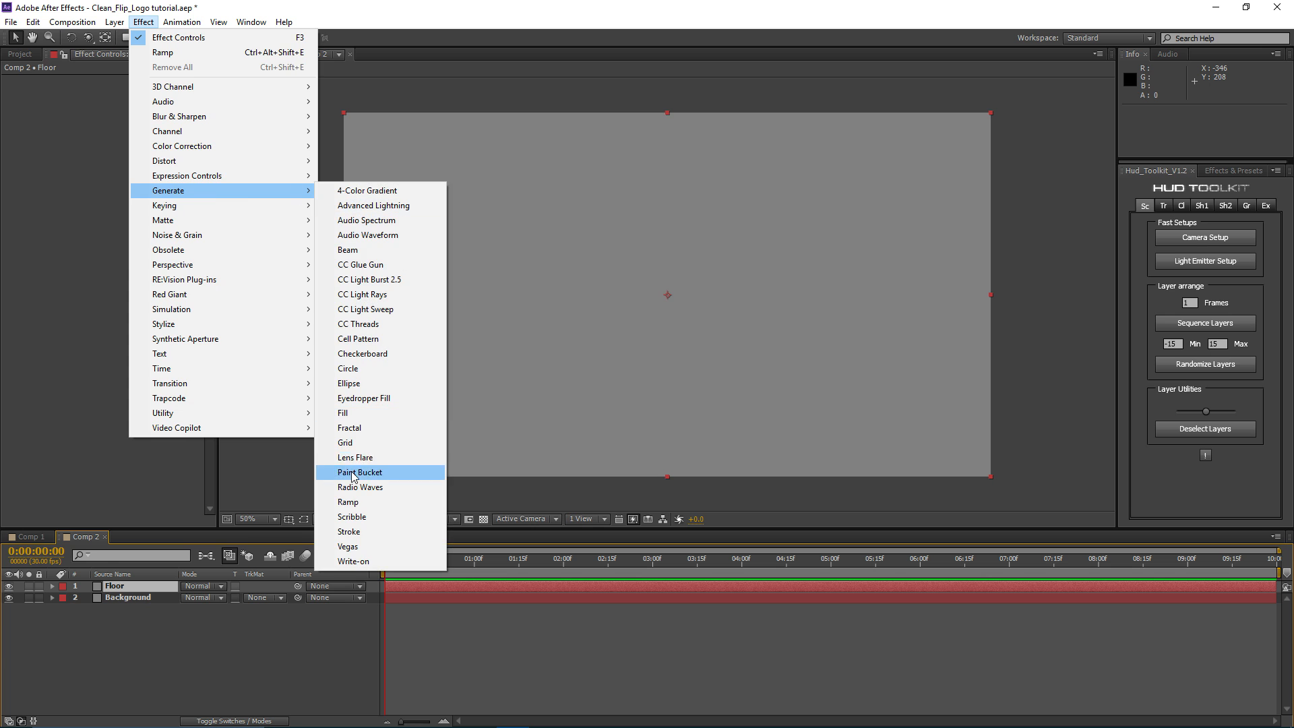
click(357, 502)
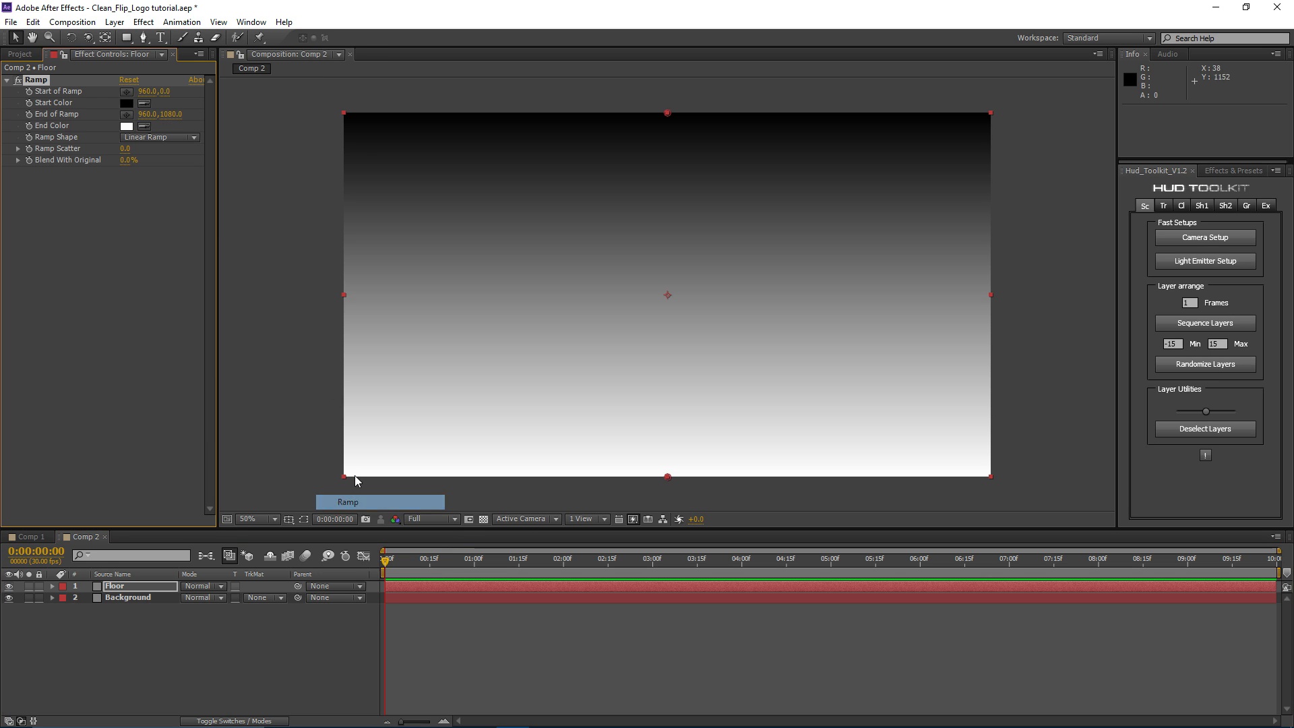
Step: Set the start color of the Floor layer's Ramp to light peach F7D3C4 and keep white as the end color
click(127, 103)
click(307, 543)
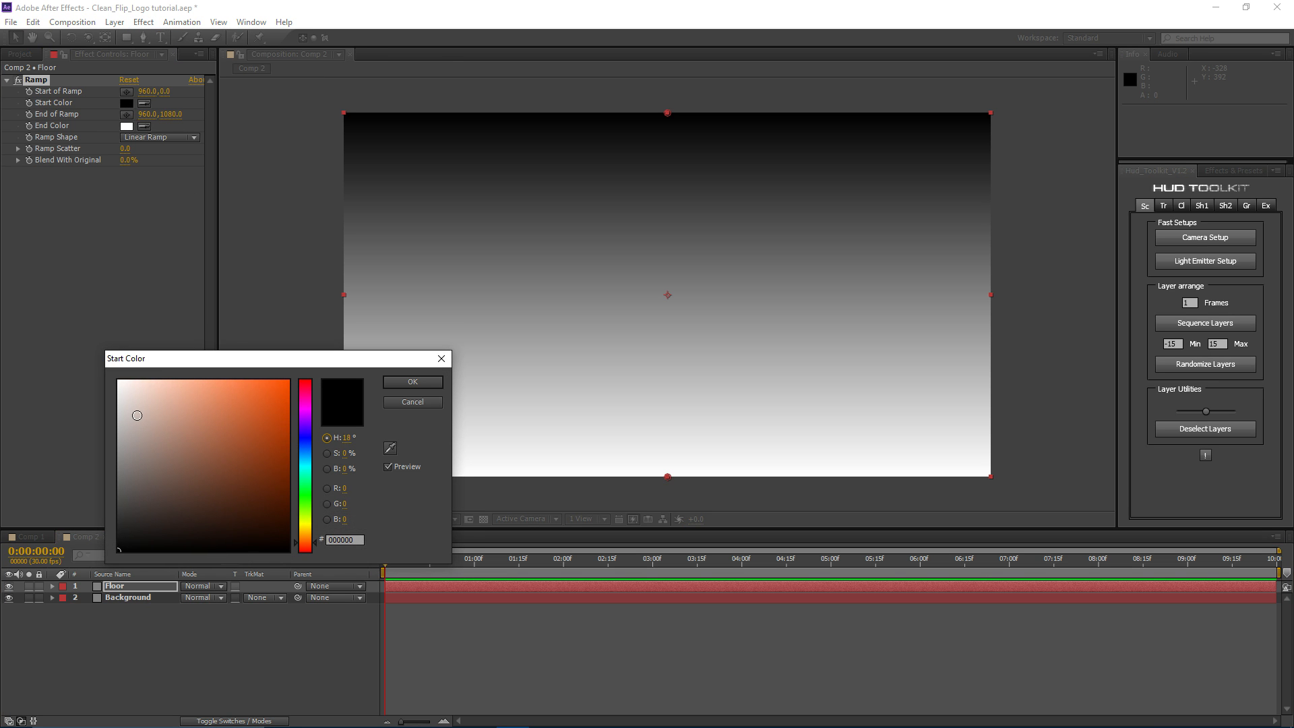
mouse_move(137, 415)
mouse_down()
mouse_move(167, 375)
mouse_move(152, 381)
mouse_up()
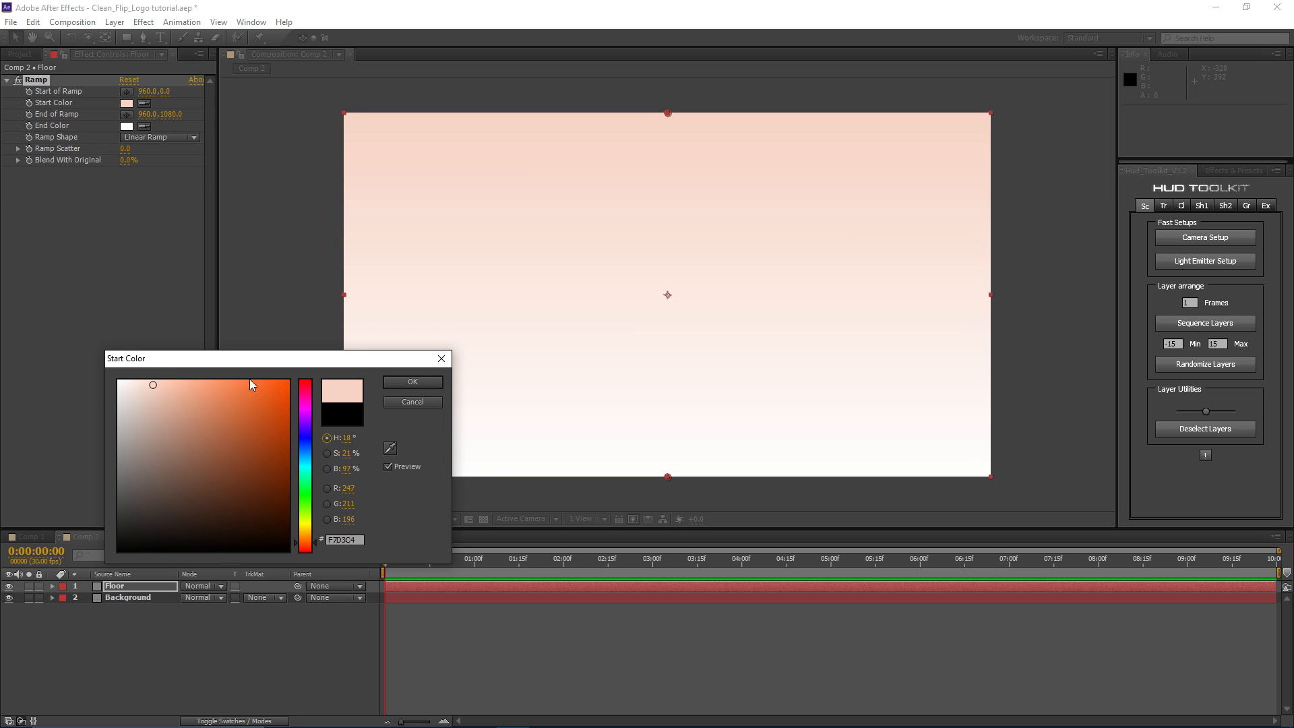
click(412, 382)
click(127, 126)
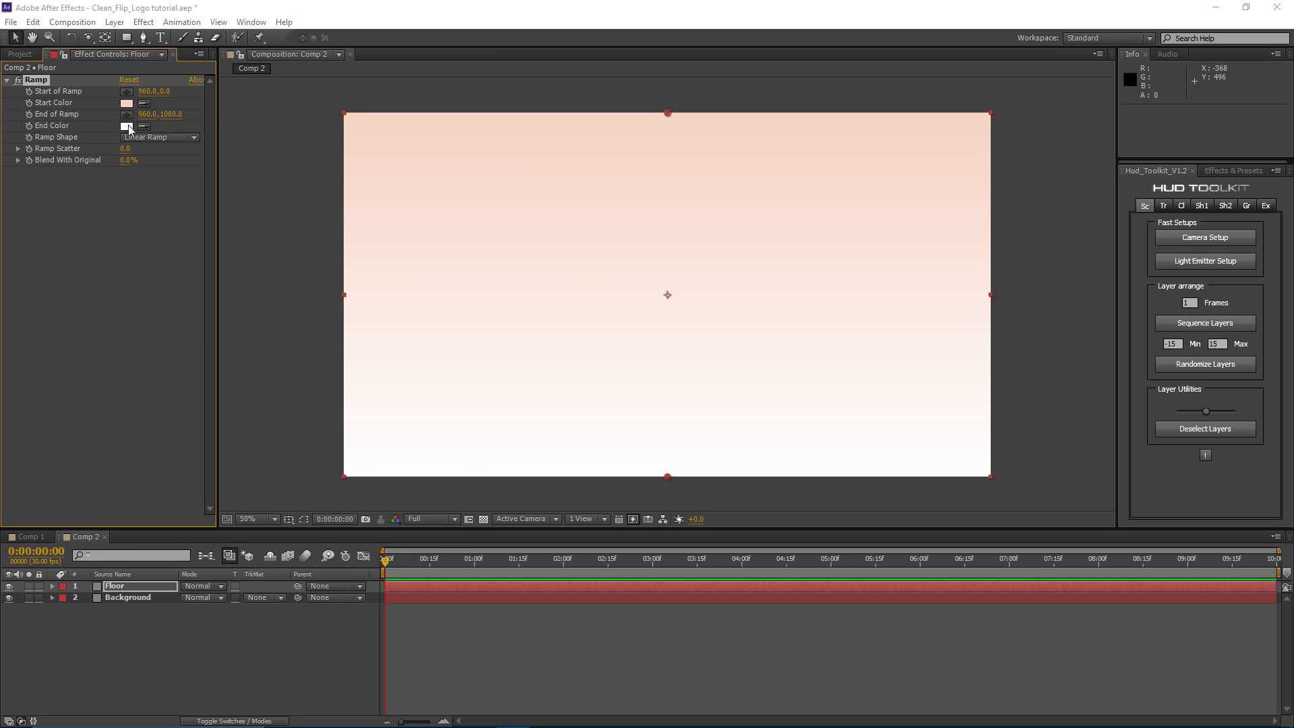
click(412, 382)
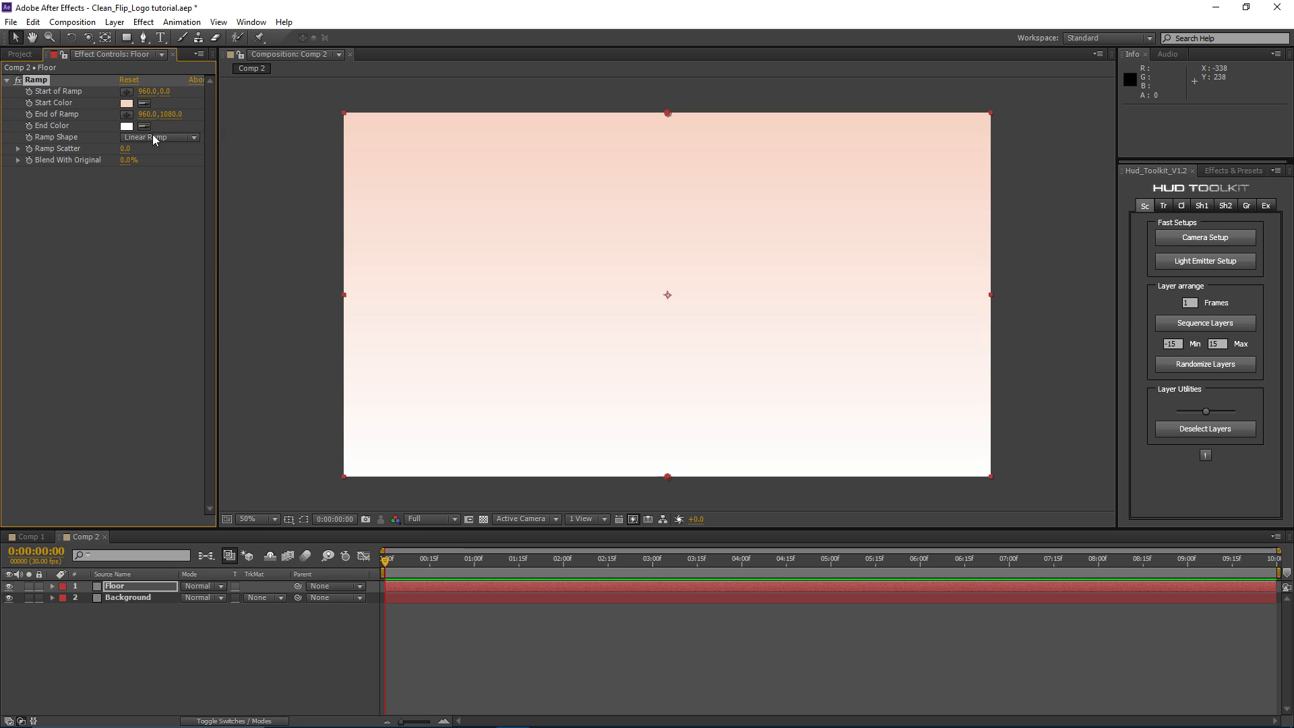
Step: Make the Floor's Ramp a Radial Ramp starting at about 960, 984 and ending at about 960, -12
click(159, 137)
click(162, 167)
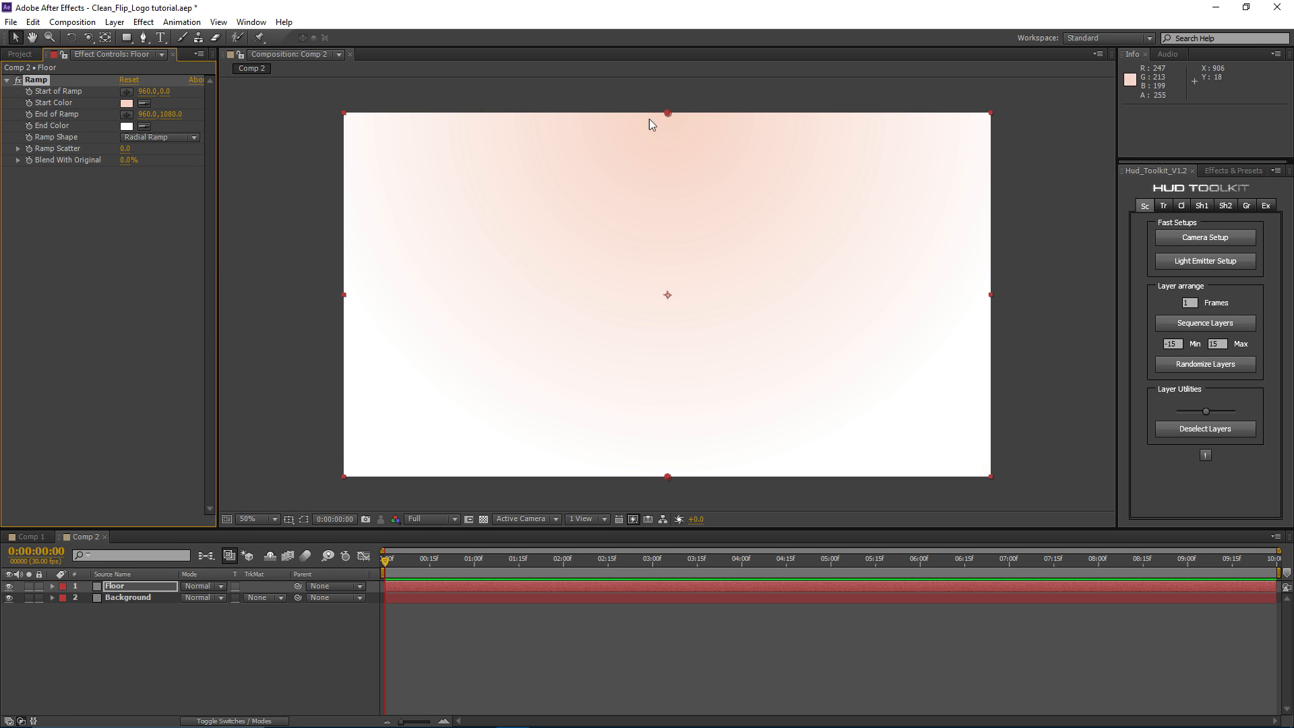
mouse_move(667, 113)
mouse_down()
mouse_move(668, 456)
mouse_move(648, 83)
mouse_move(648, 108)
mouse_up()
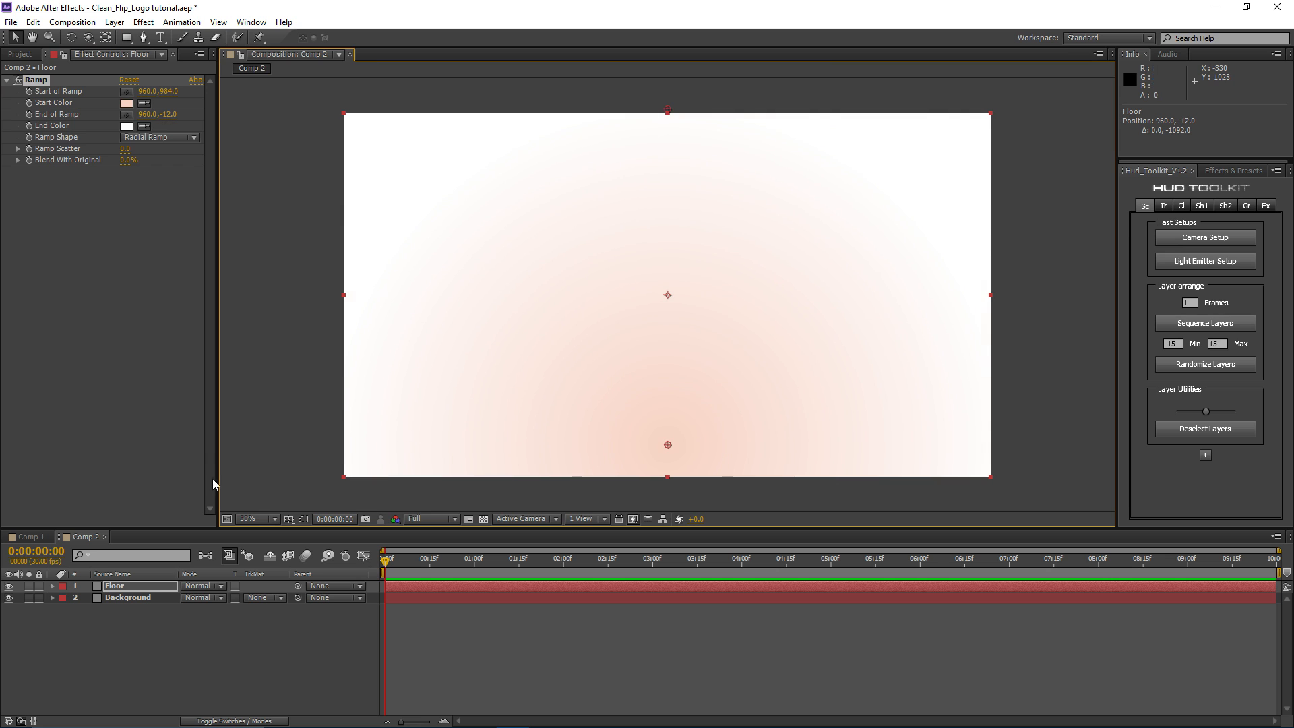
Step: Set the Floor layer's blending mode to Multiply and show the layer switches columns again
click(157, 586)
click(195, 587)
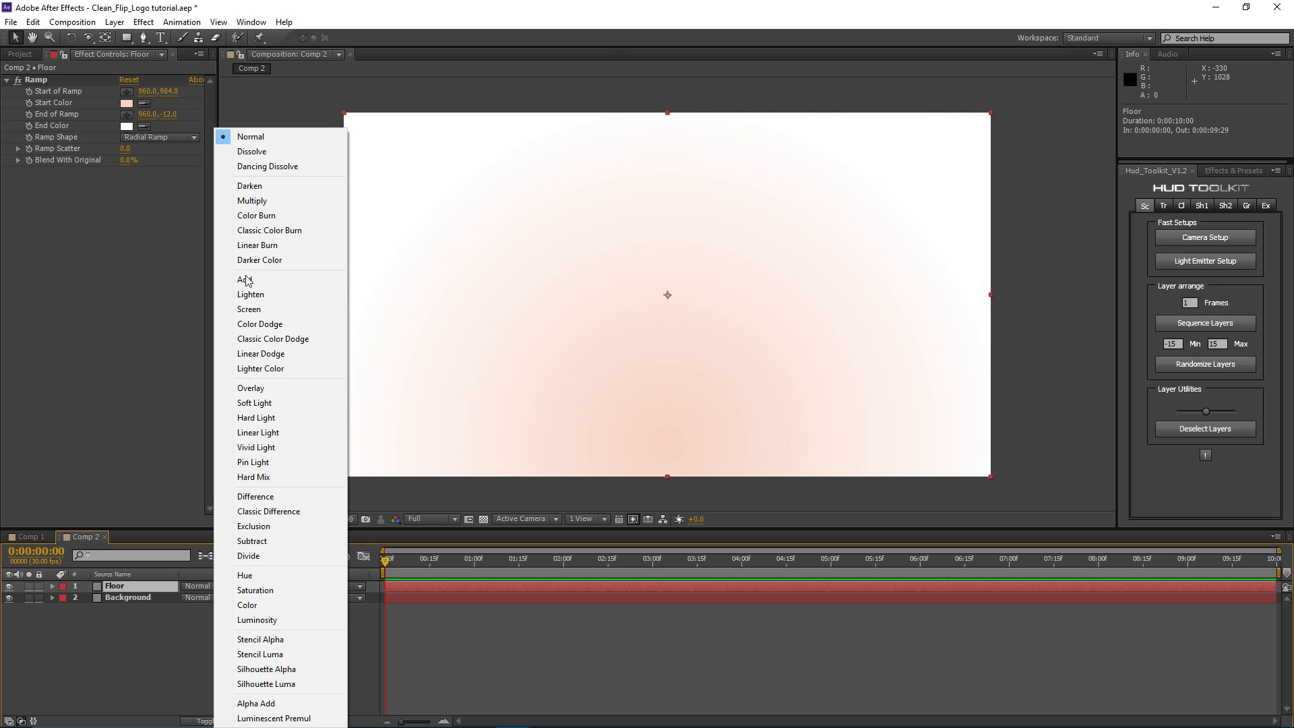
click(246, 200)
key(F4)
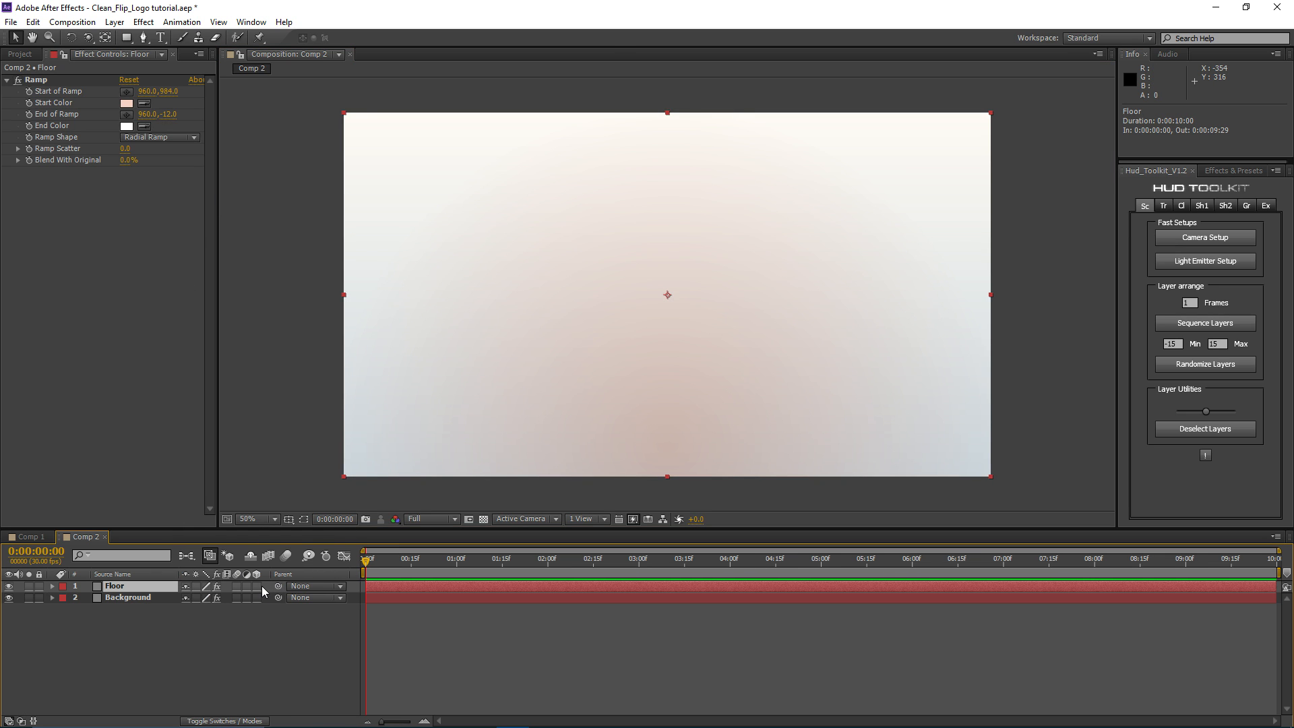
Step: Make the Floor layer 3D, rotate it to lie flat, and lower it to about Y 896
click(258, 586)
key(w)
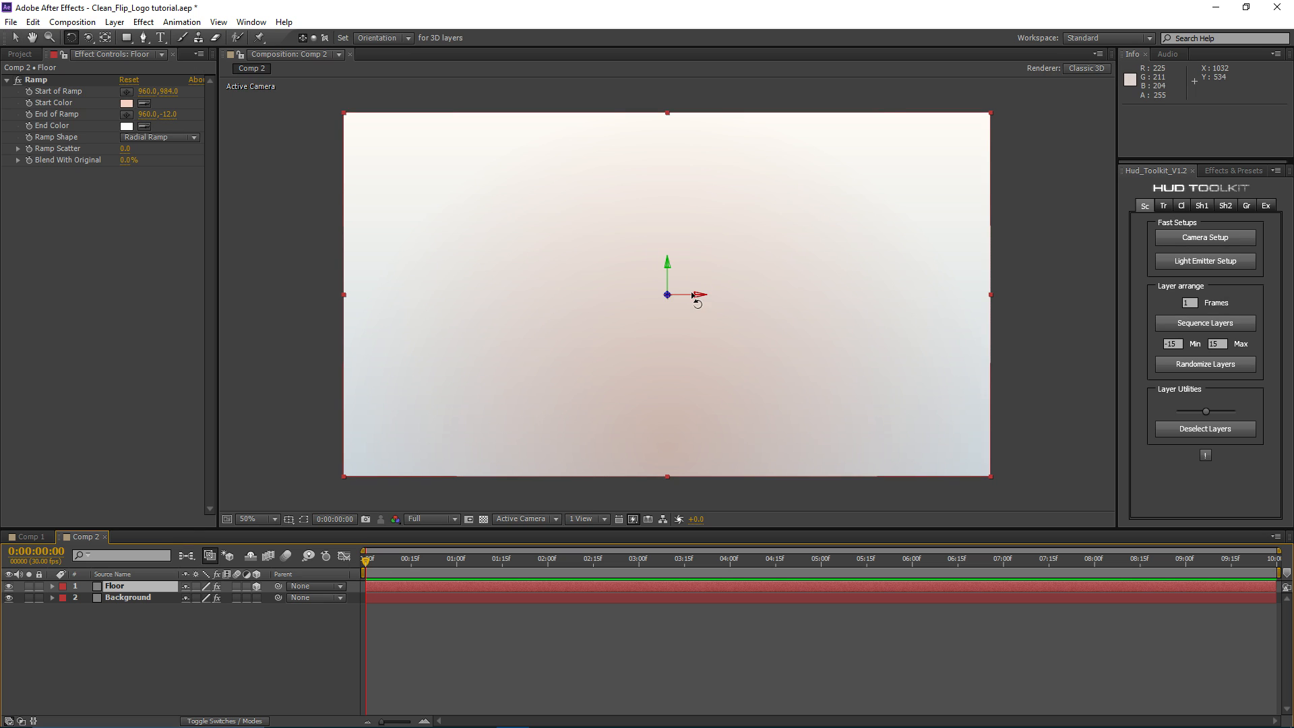
drag(691, 295, 687, 413)
key(v)
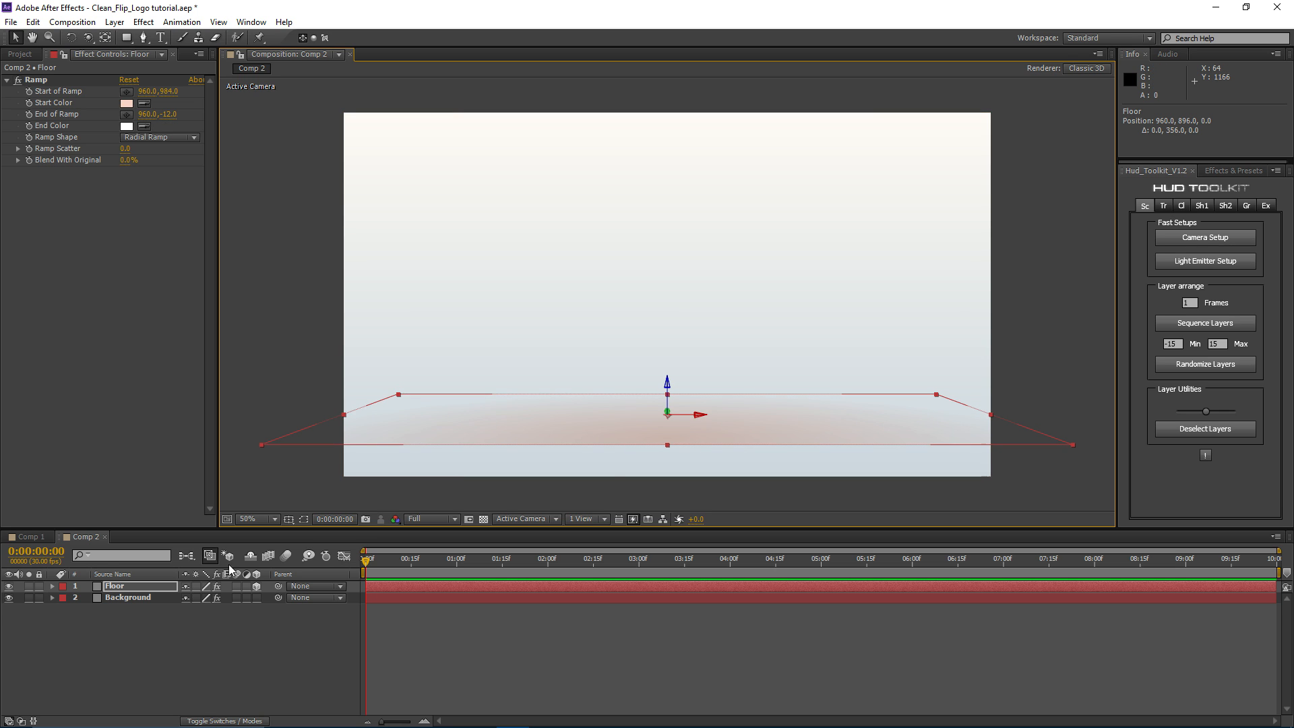
Step: Scale the Floor layer to 275% and raise it slightly so it fills the lower part of the frame
key(s)
drag(204, 598, 667, 364)
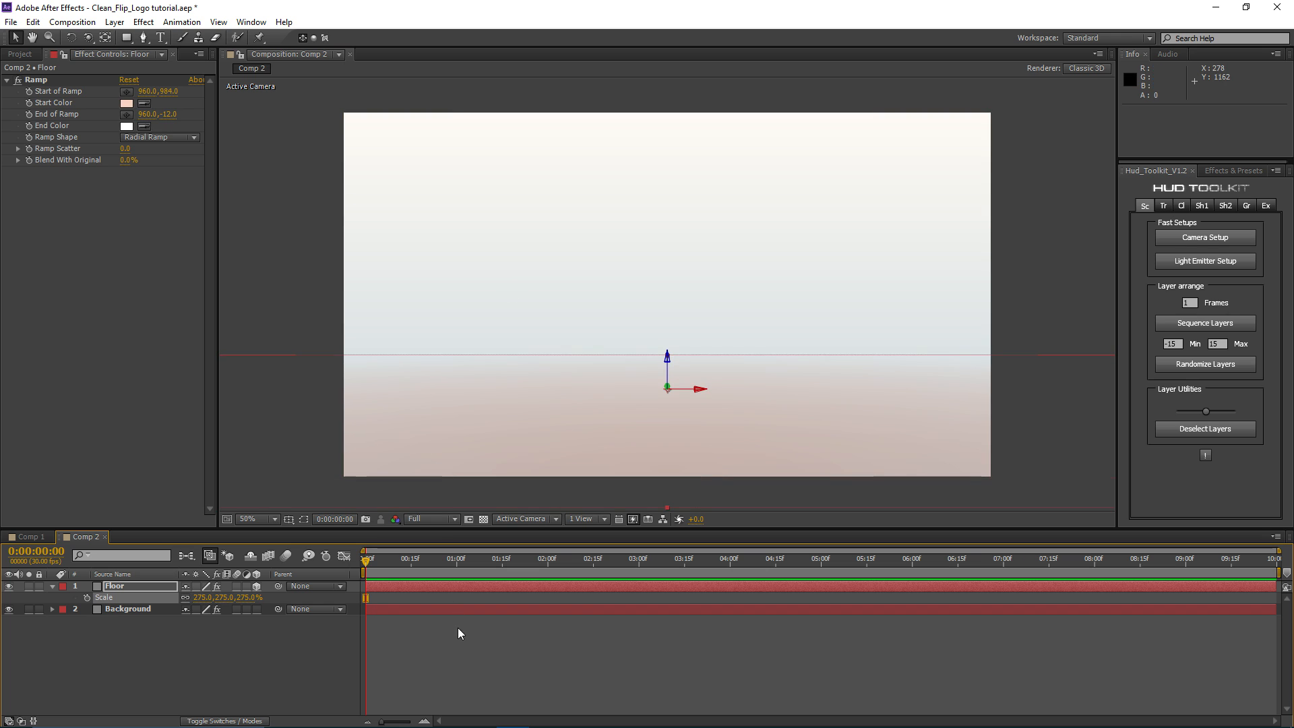
click(458, 634)
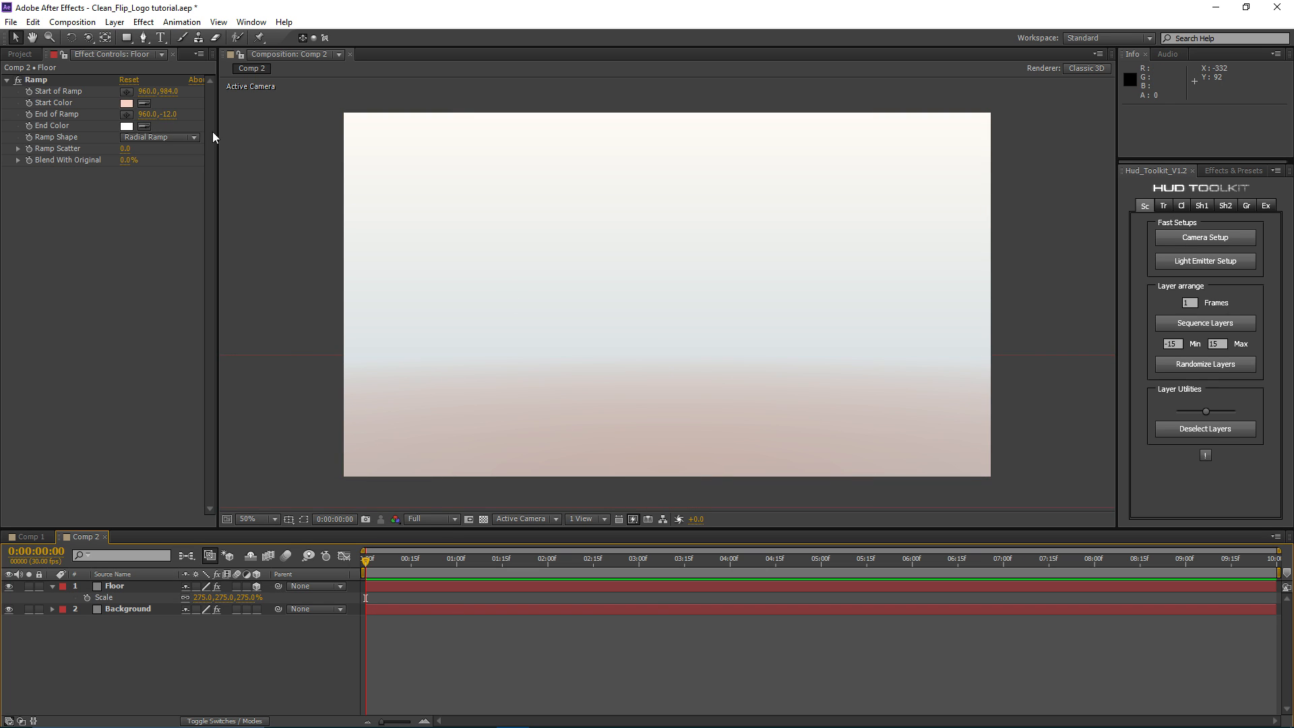
Step: Add a text layer reading YOUR WEBSITE NAME and centre it in the frame with the title/action safe guides shown
click(161, 38)
click(486, 293)
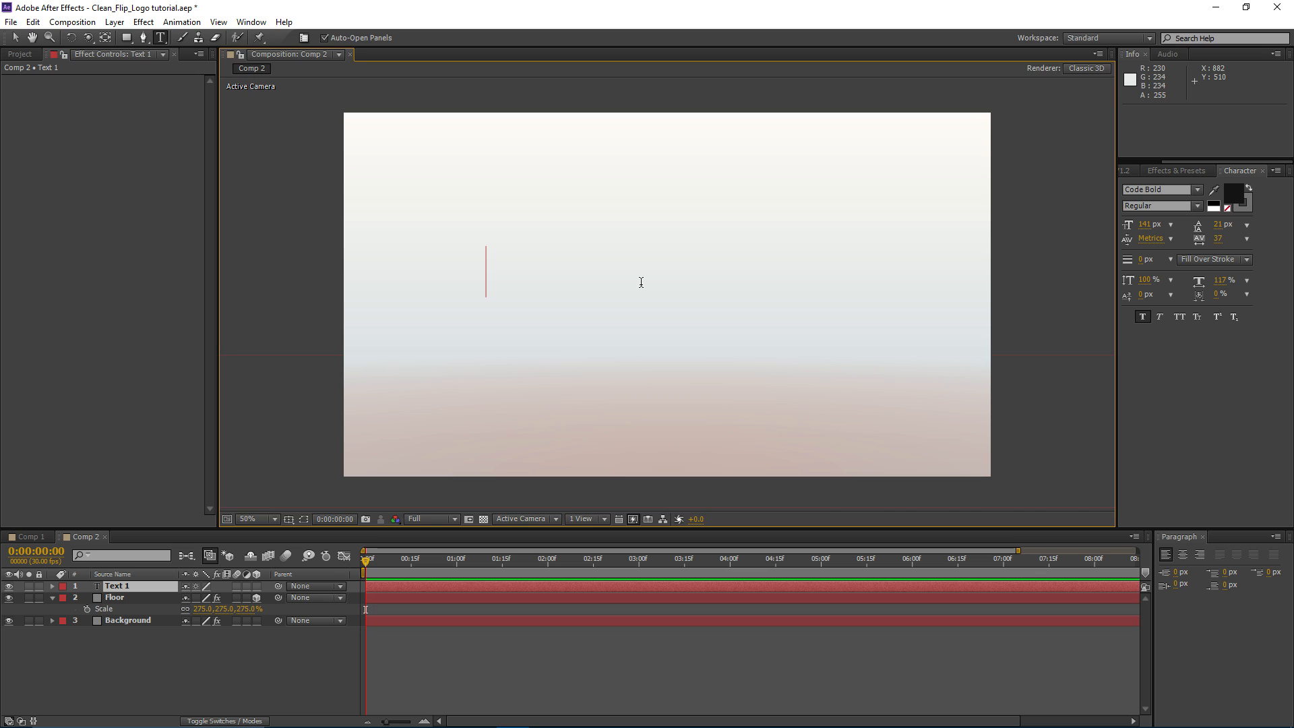
text(YOUR WE)
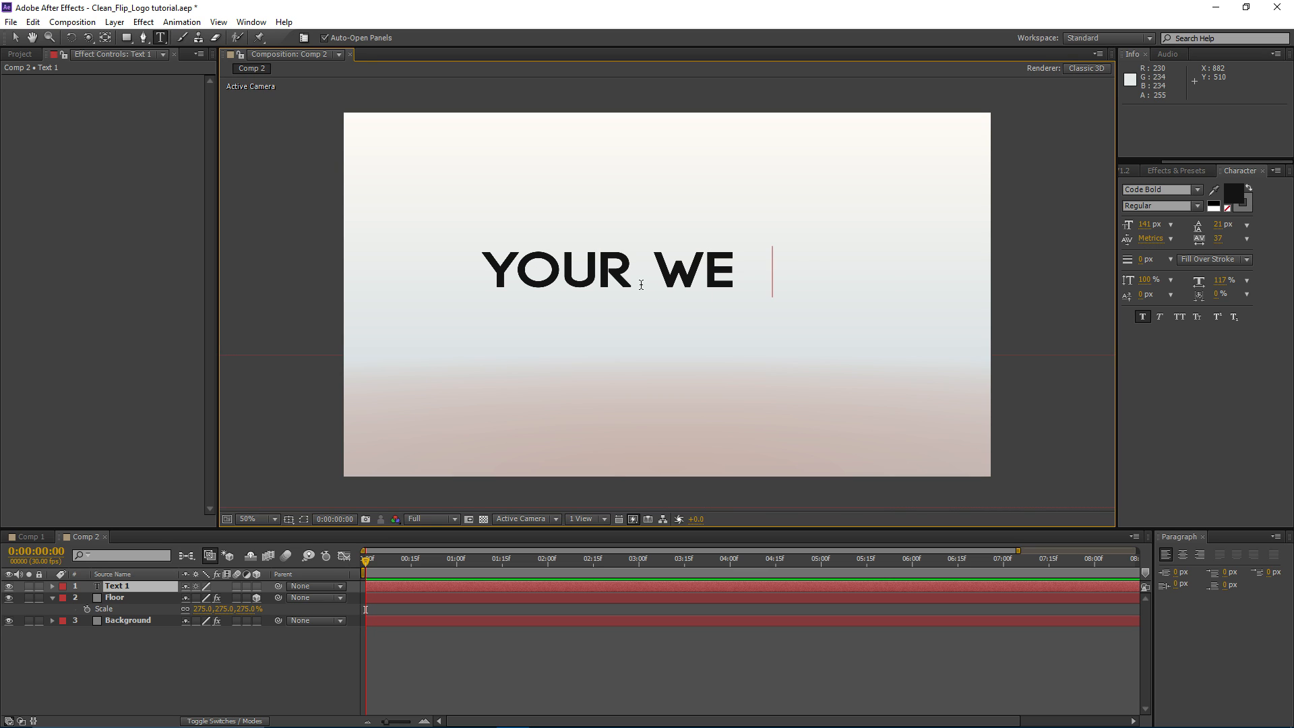
text(BSITE NA)
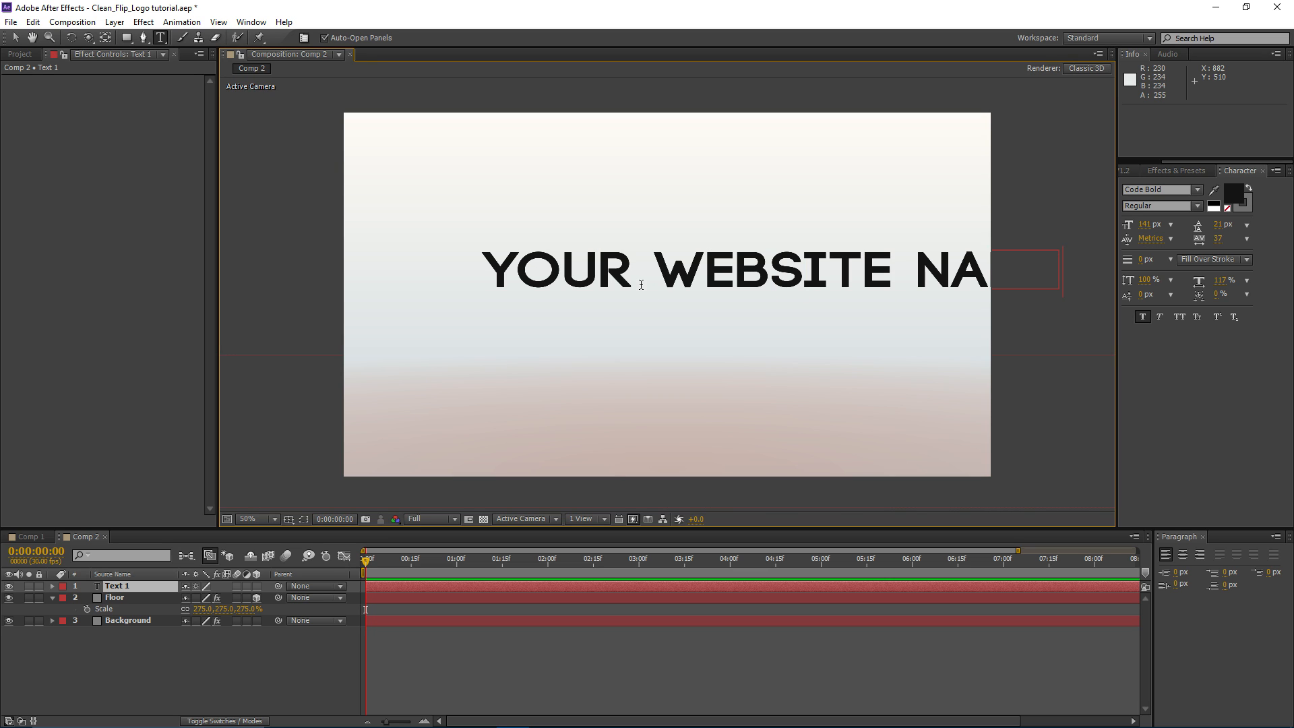
click(410, 586)
key(v)
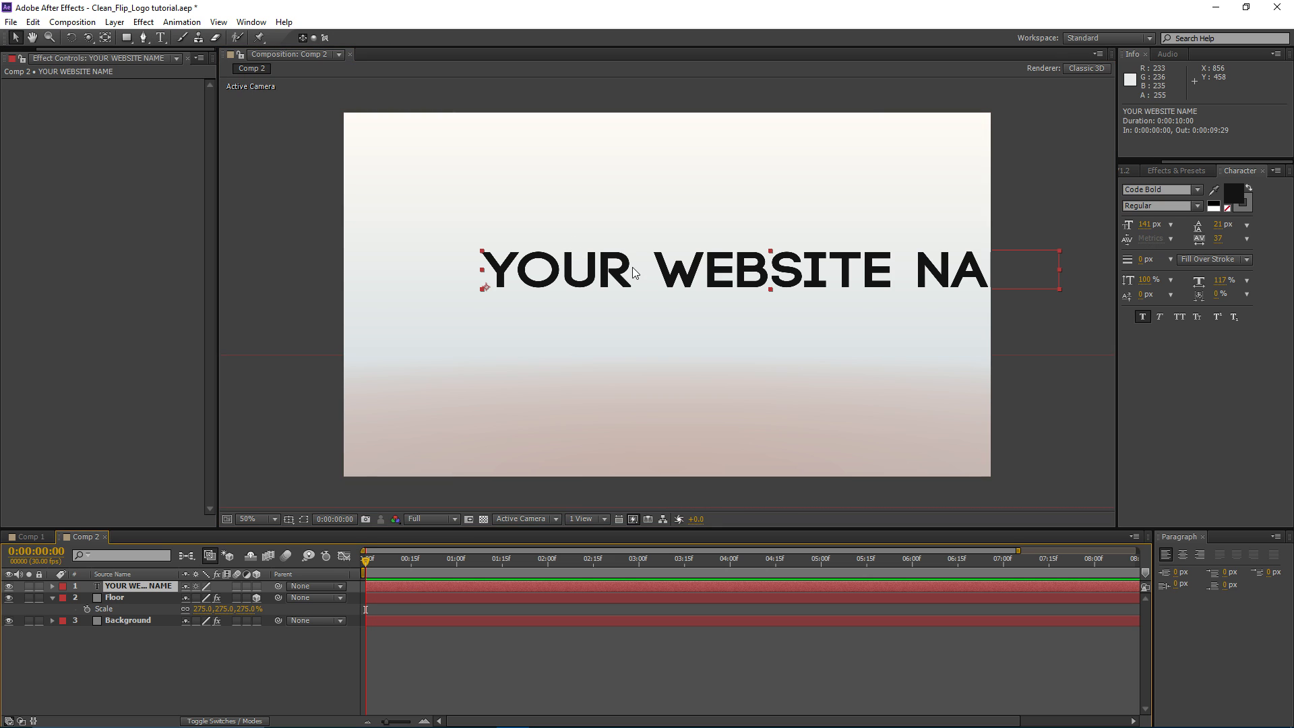
key(apostrophe)
drag(643, 274, 551, 301)
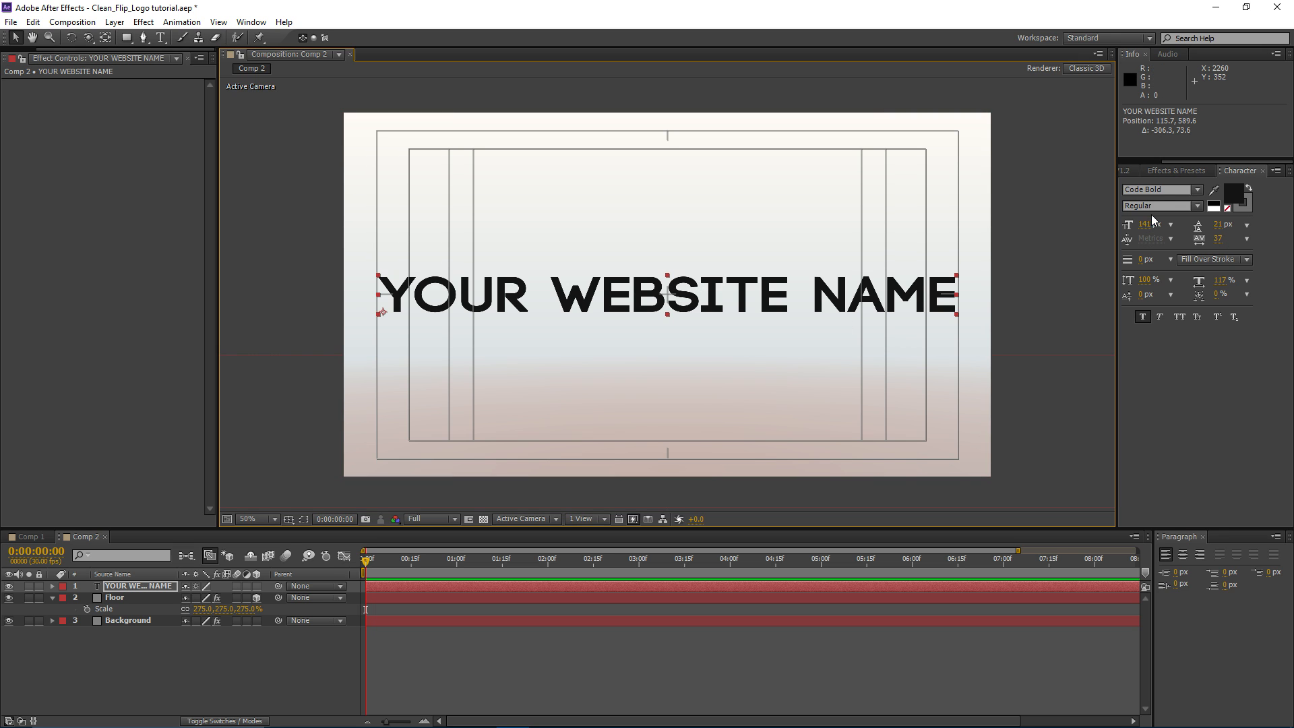
Step: Set the text's font size to 147 px, recentre it in the frame, and hide the safe guides
click(1182, 190)
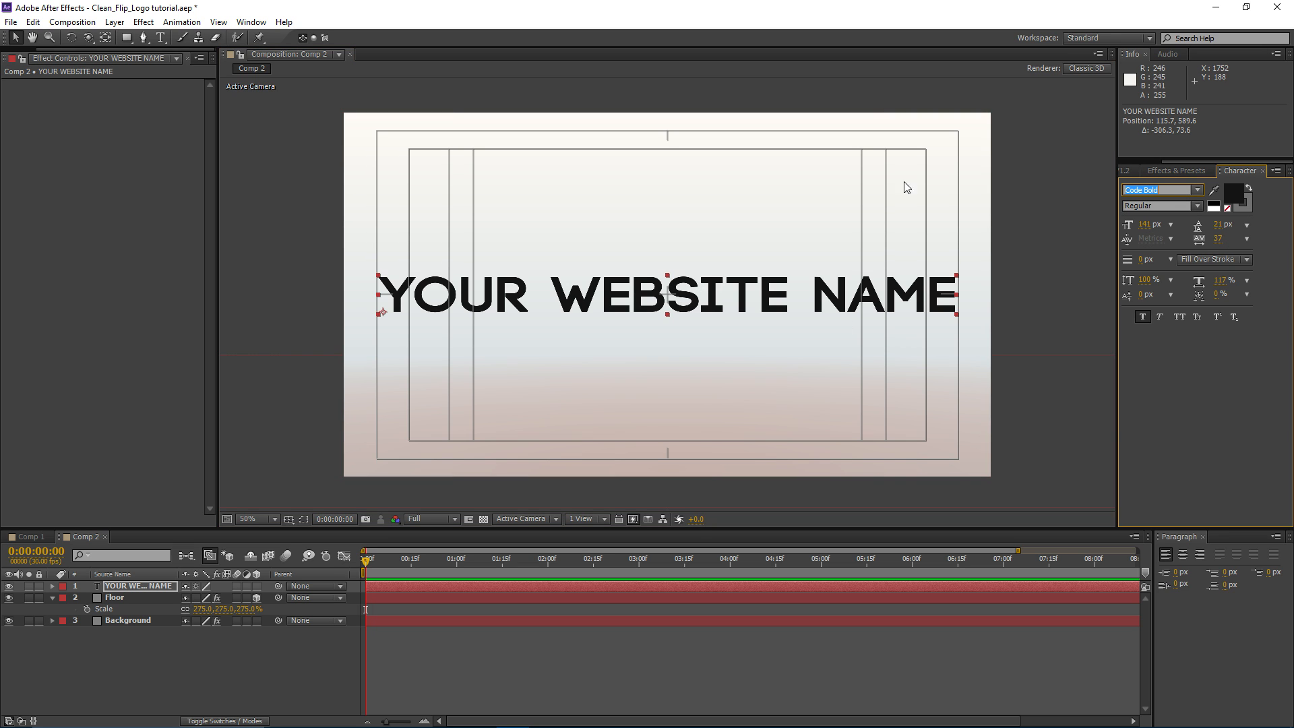
click(706, 296)
click(121, 586)
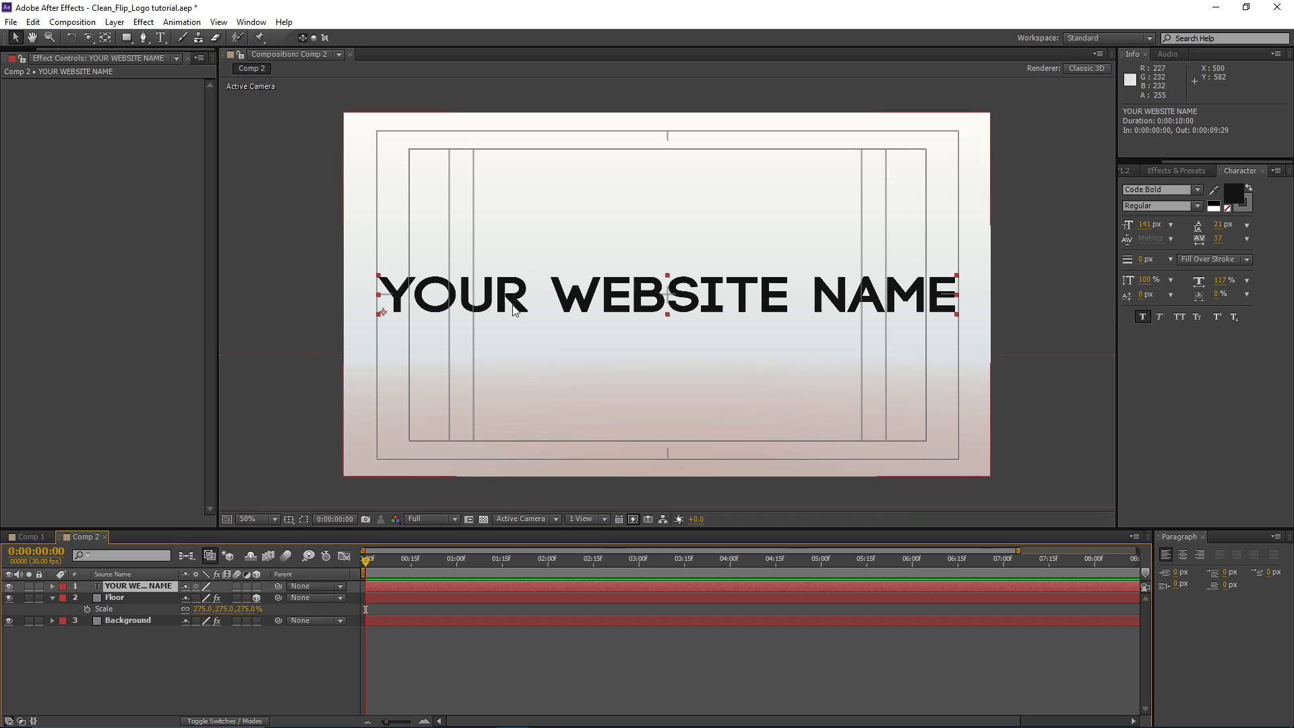
scroll(1130, 174, up, 1)
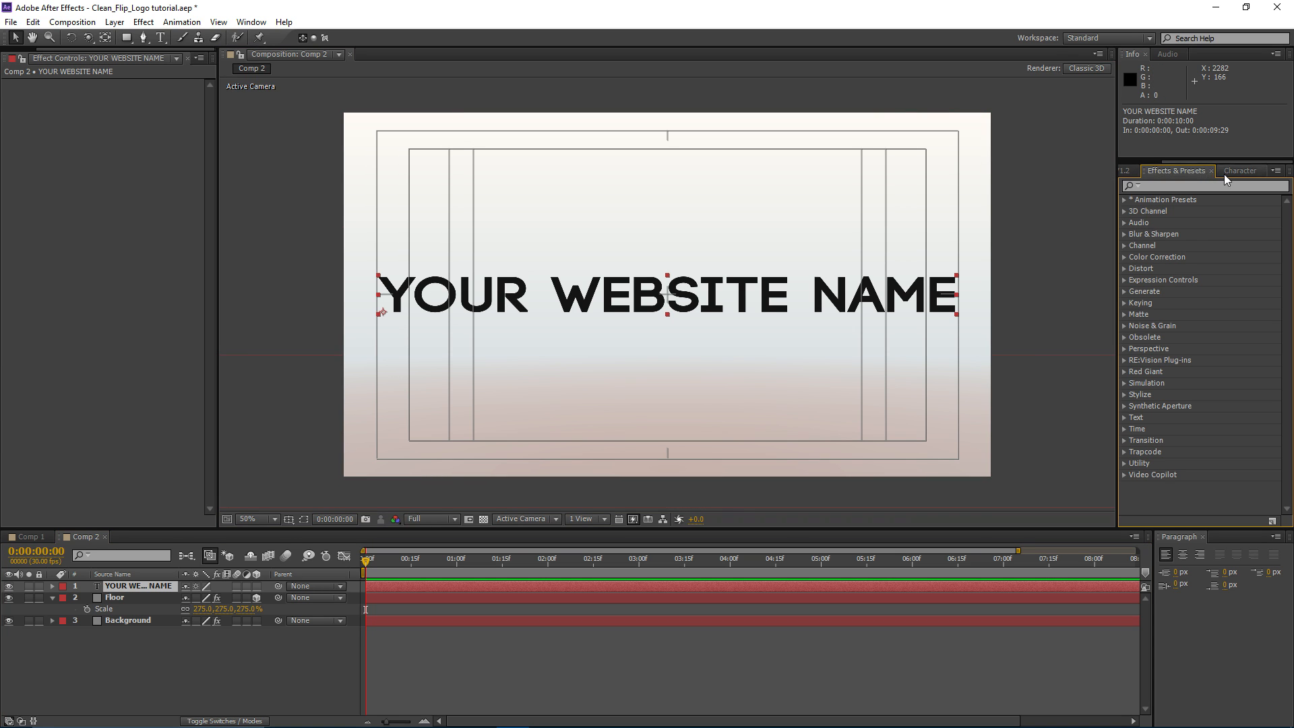
scroll(1126, 170, down, 1)
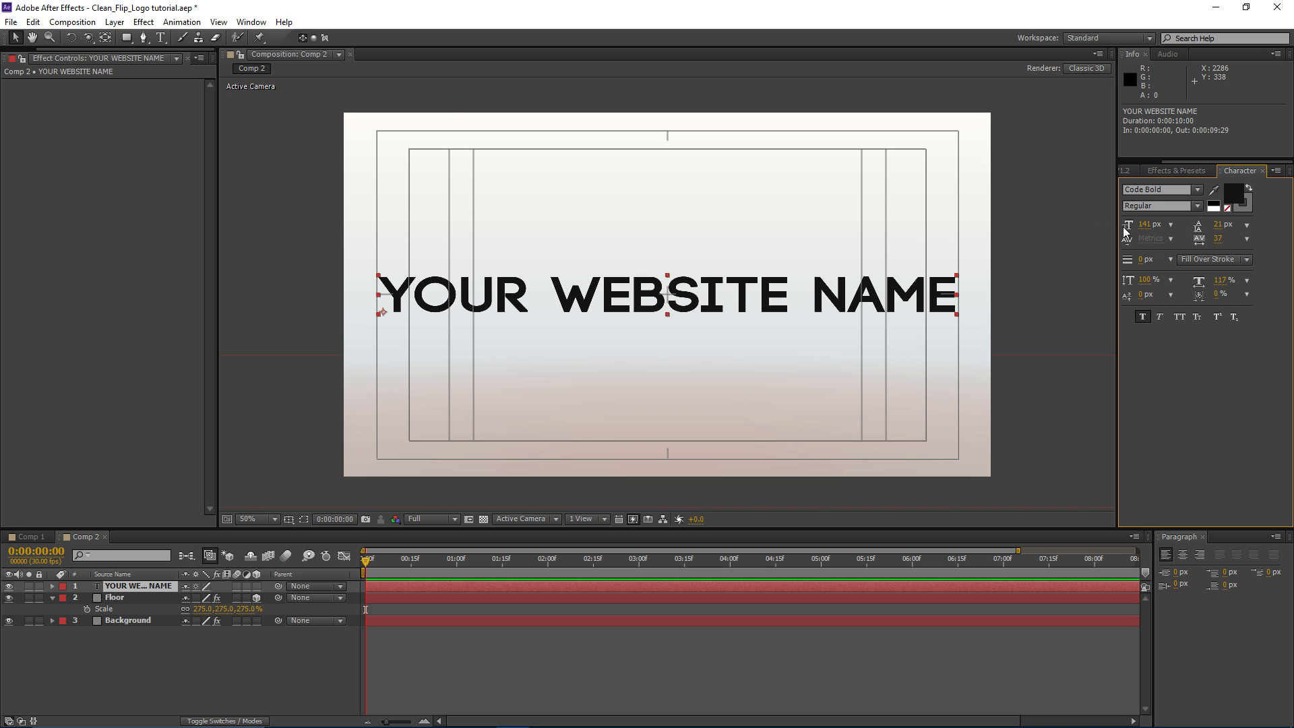
drag(1146, 228, 704, 295)
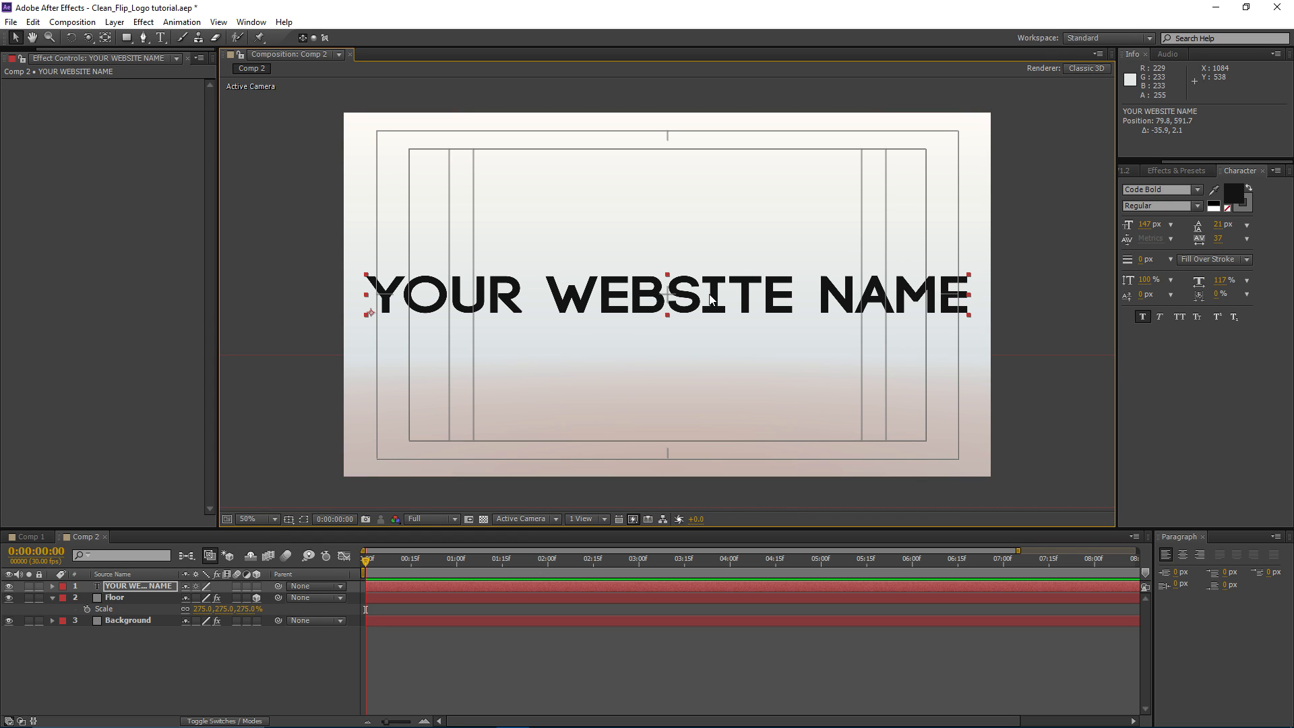
mouse_move(719, 303)
mouse_down()
mouse_move(747, 291)
mouse_move(719, 302)
mouse_up()
key(apostrophe)
Step: Pre-compose the YOUR WEBSITE NAME text layer into a composition named Holder
click(142, 590)
key(ctrl+shift+c)
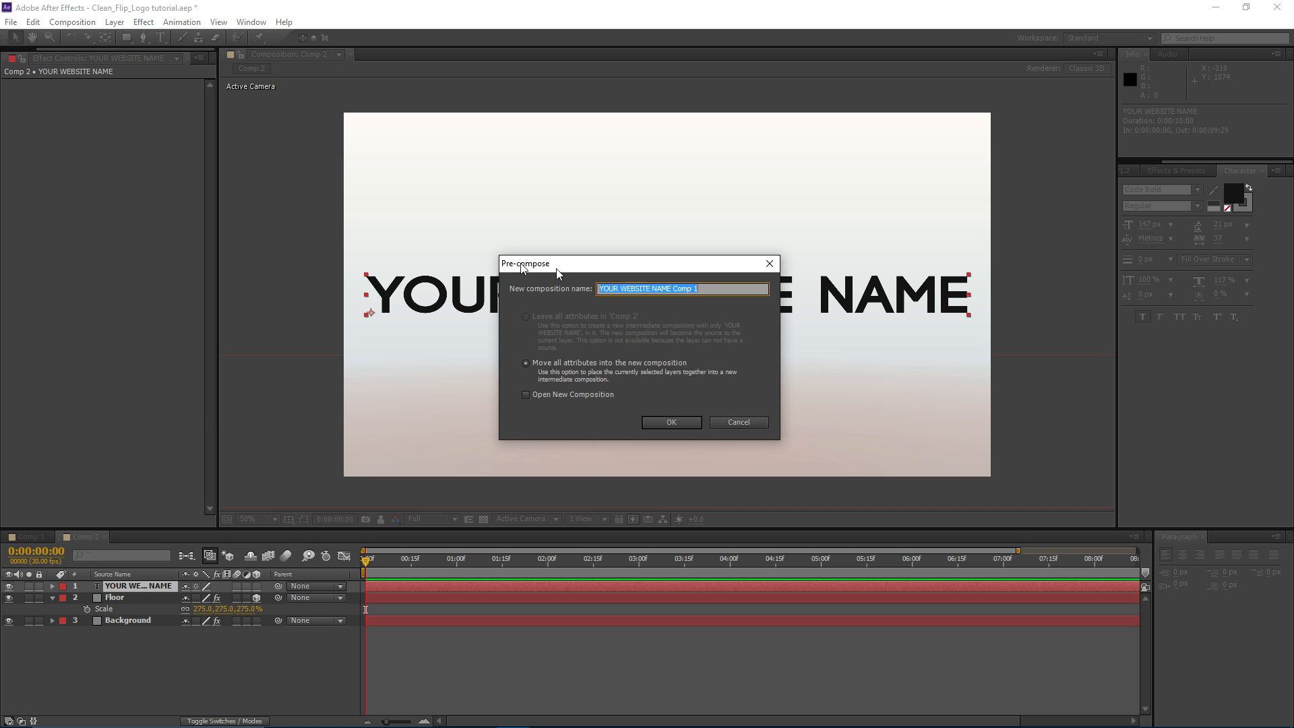
drag(260, 241, 132, 195)
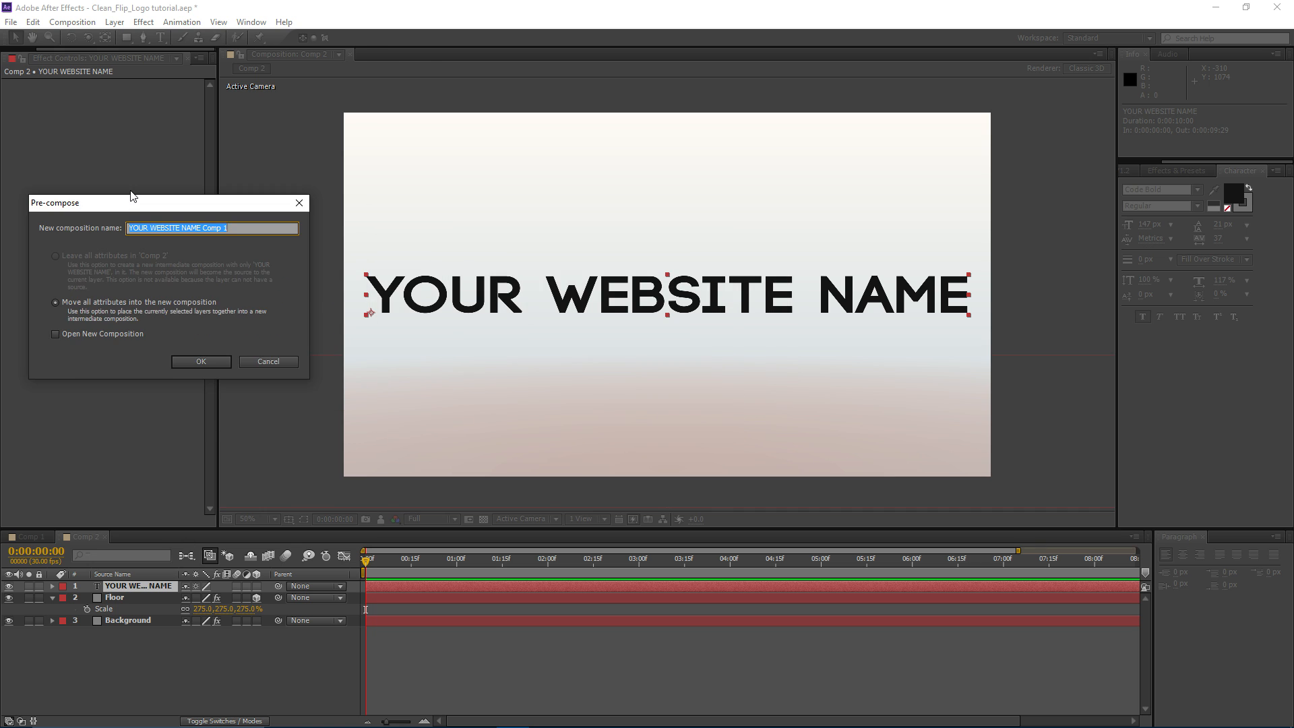
text(Holder)
key(Return)
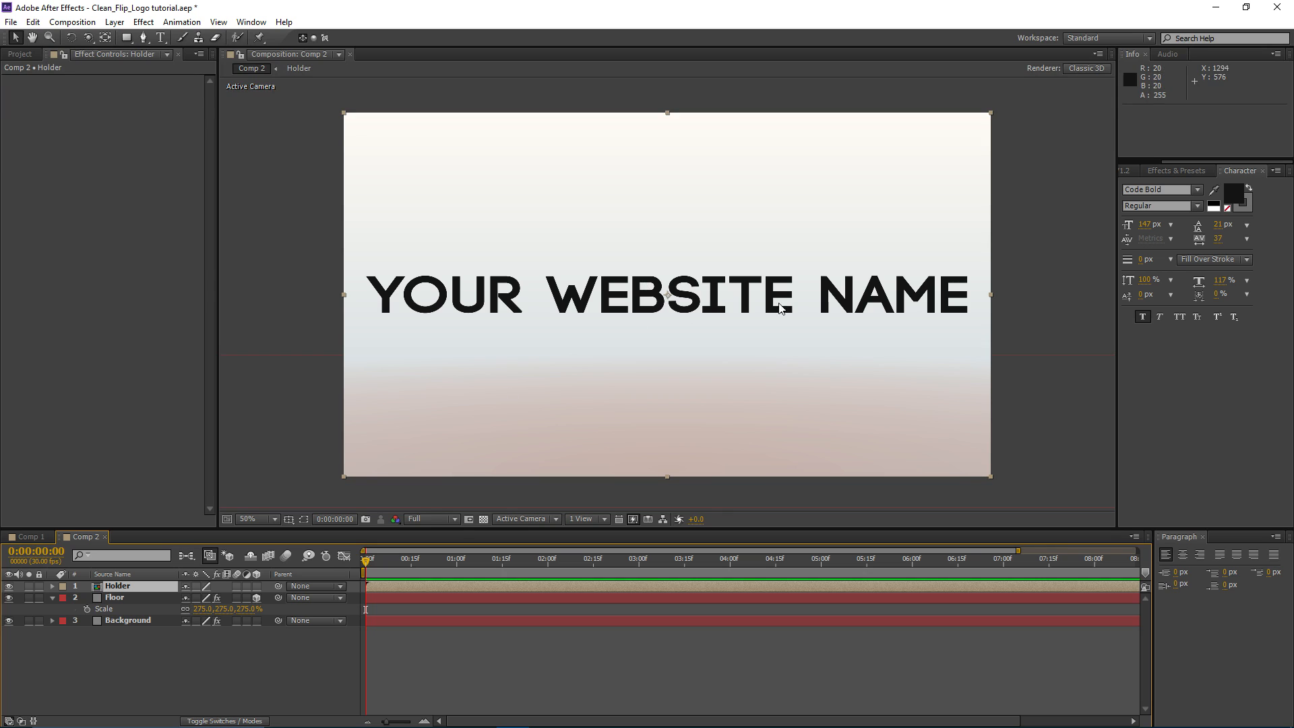
Step: Split the Holder layer with the Hud Toolkit grid, using 15 columns and 1 row
click(1123, 173)
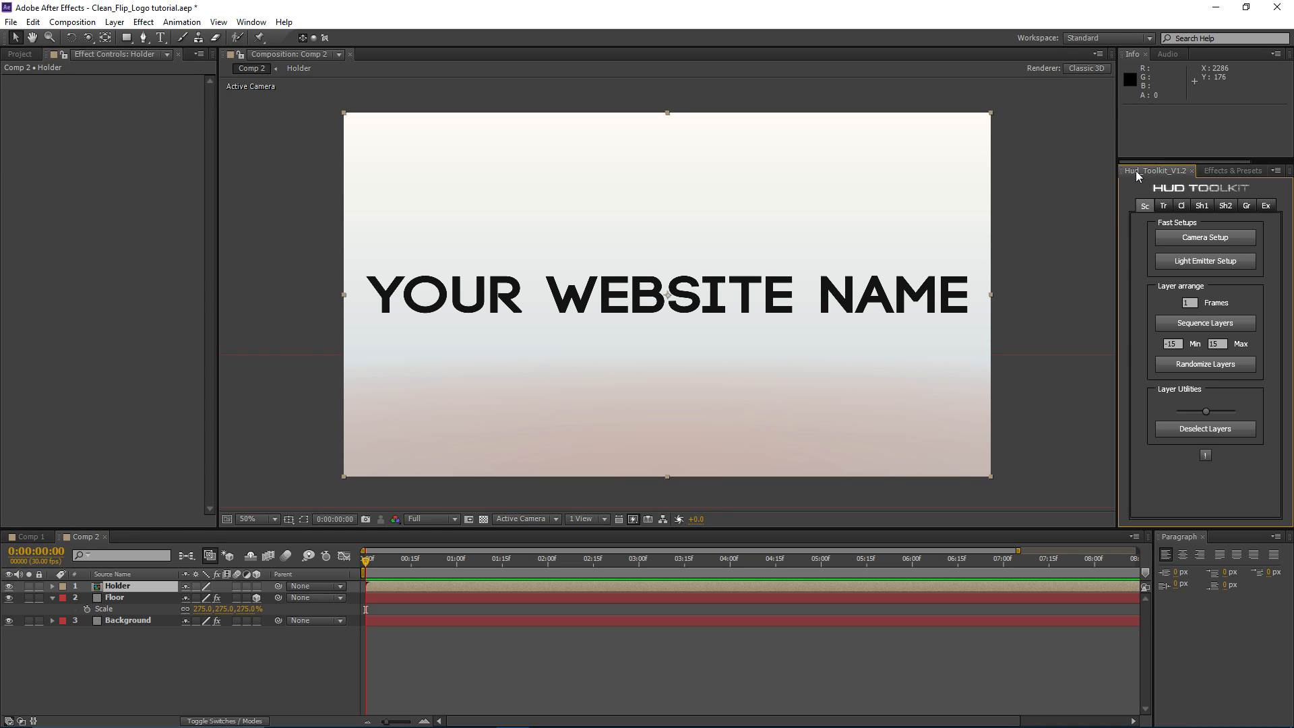
click(1245, 210)
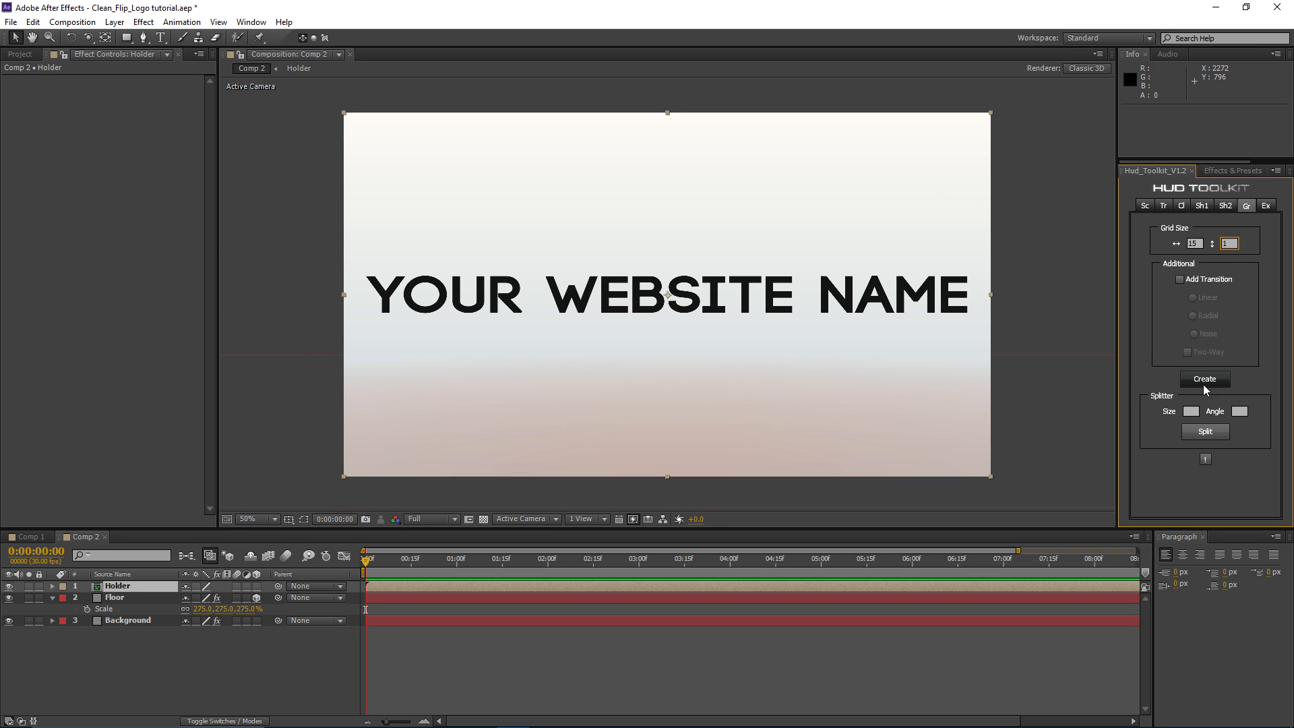
click(1191, 246)
click(1226, 244)
click(1200, 379)
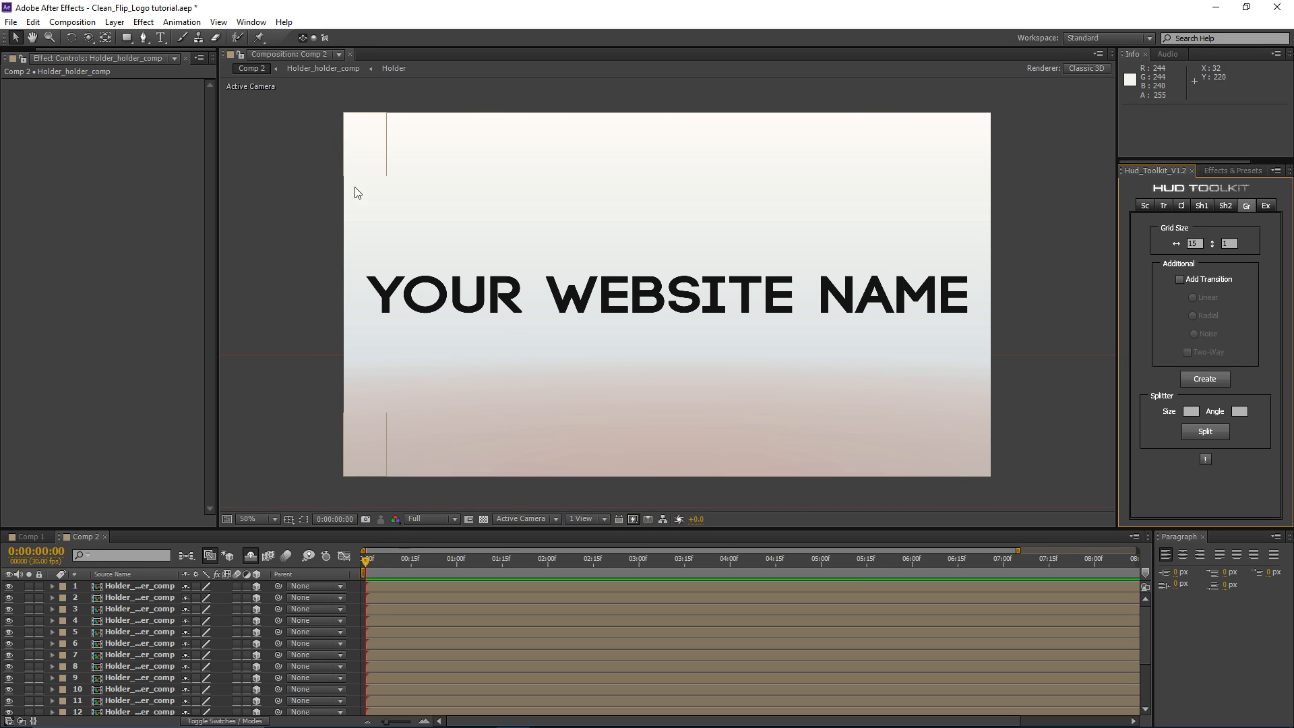
Step: Select individual strips across the frame to examine how the grid divides the text
click(363, 190)
click(407, 194)
click(488, 198)
click(448, 200)
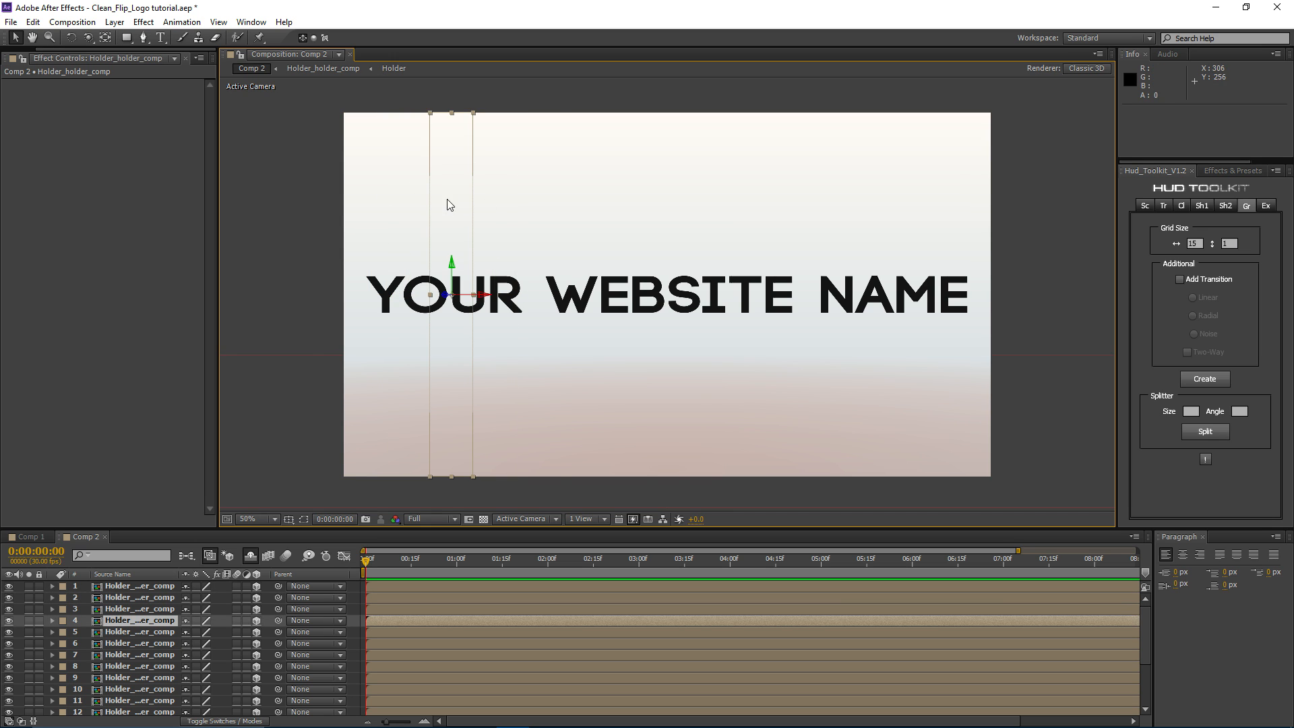
click(539, 212)
click(623, 206)
click(753, 209)
click(839, 229)
click(936, 290)
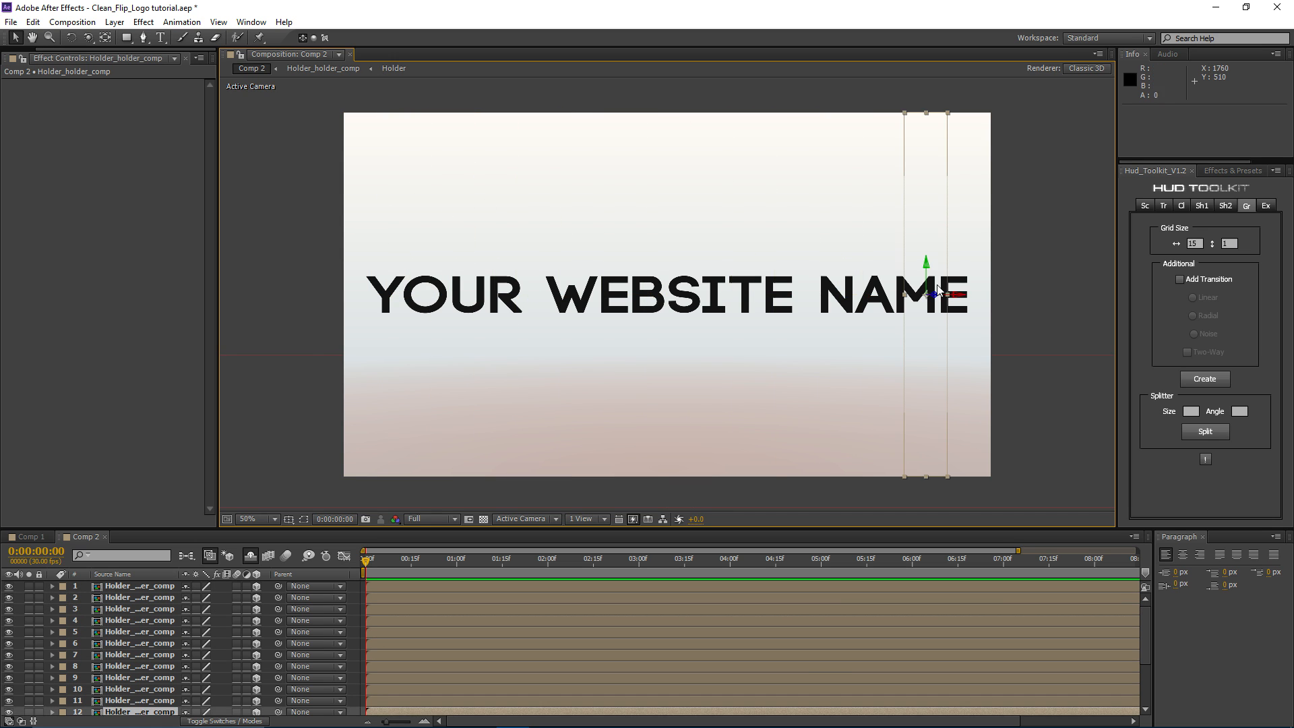
Step: Try moving individual strips of the 15-column grid and undo each move
drag(936, 290, 836, 315)
key(ctrl+z)
mouse_move(719, 308)
mouse_down()
mouse_move(663, 316)
mouse_move(718, 289)
mouse_up()
key(ctrl+z)
mouse_move(640, 296)
mouse_down()
mouse_move(594, 297)
mouse_move(565, 314)
mouse_move(648, 297)
mouse_up()
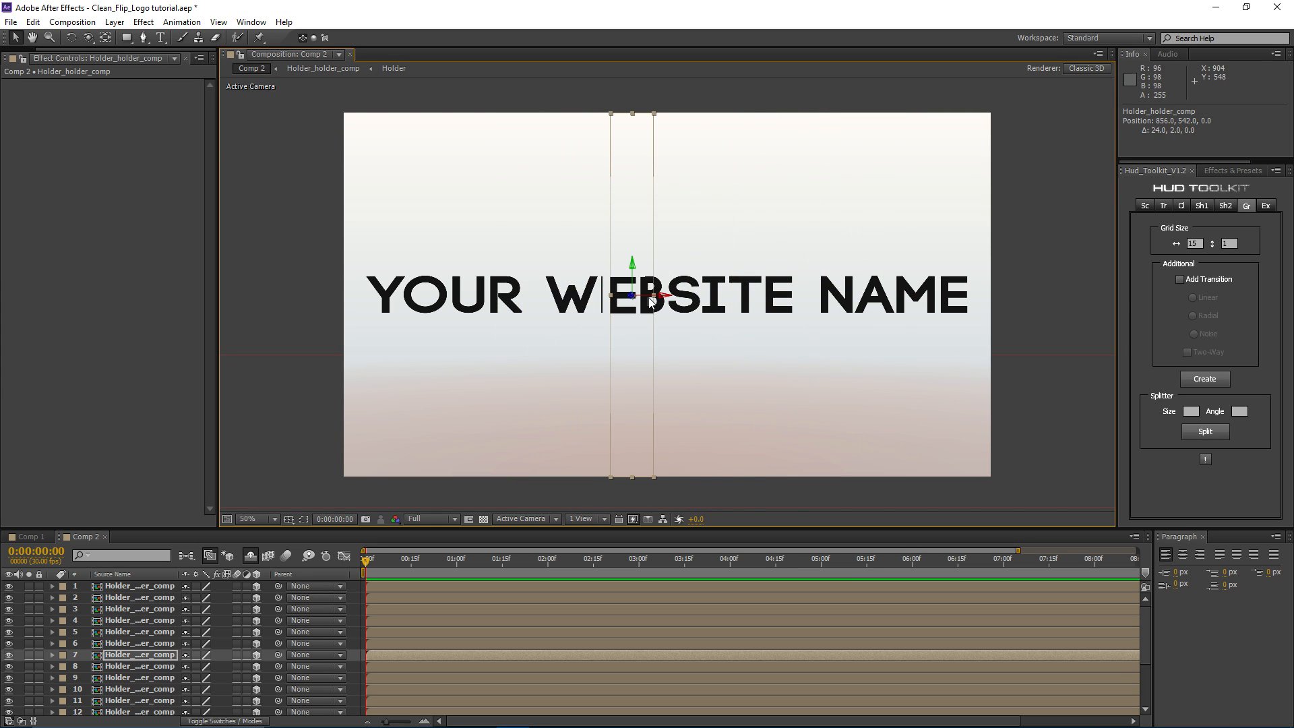
key(ctrl+z)
Step: Undo the 15-column grid and split the Holder layer again with 25 columns and 1 row
click(124, 609)
scroll(124, 609, down, 3)
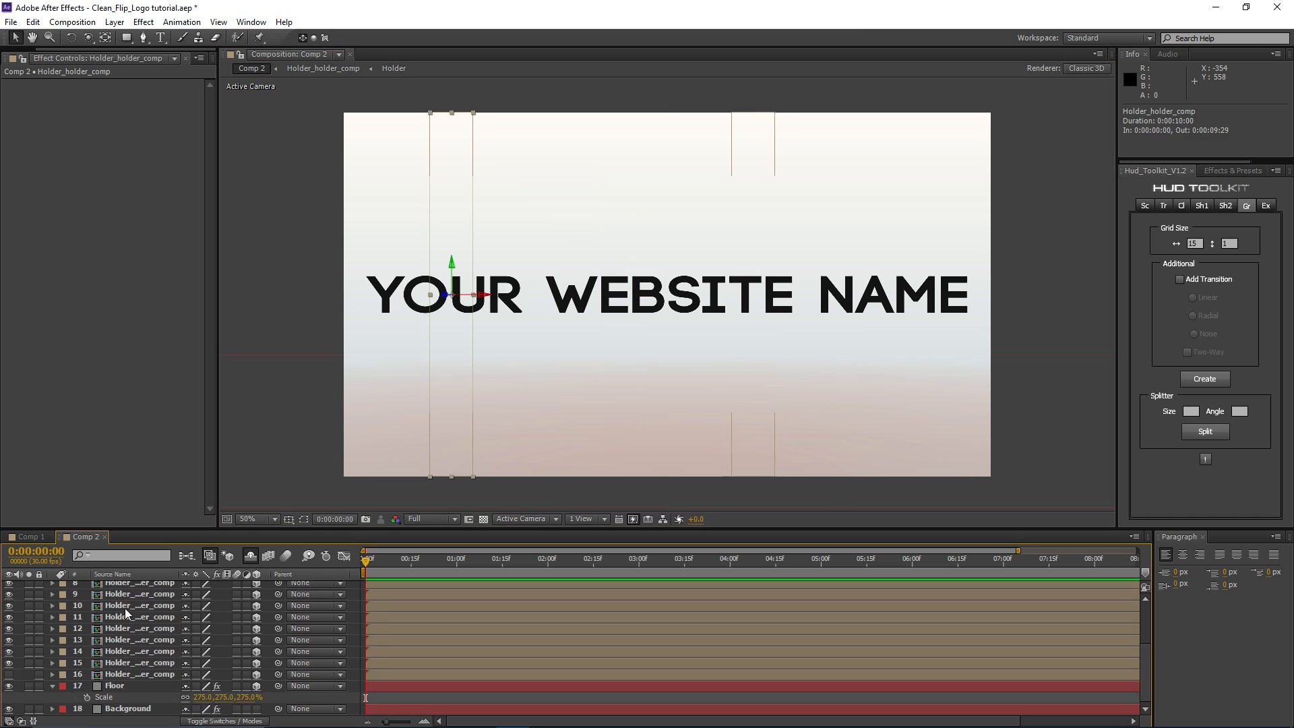
key(ctrl+z)
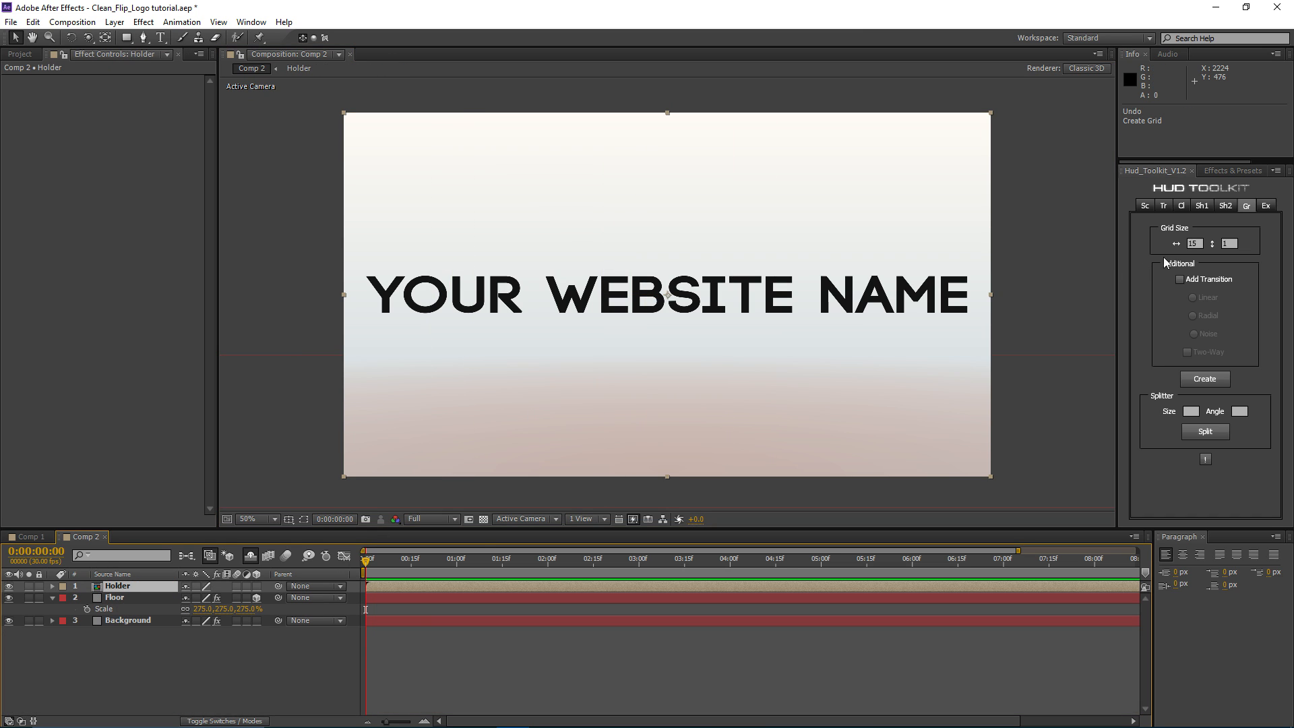
drag(1201, 243, 1138, 249)
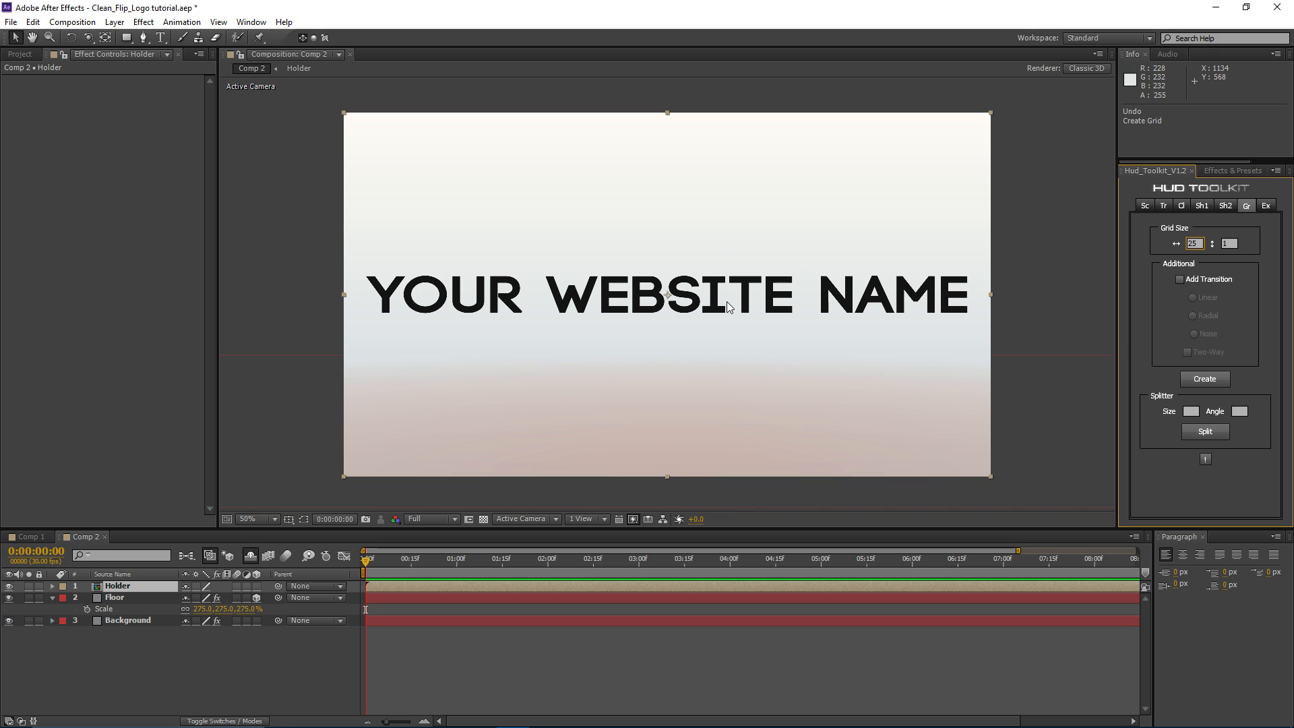
click(1187, 380)
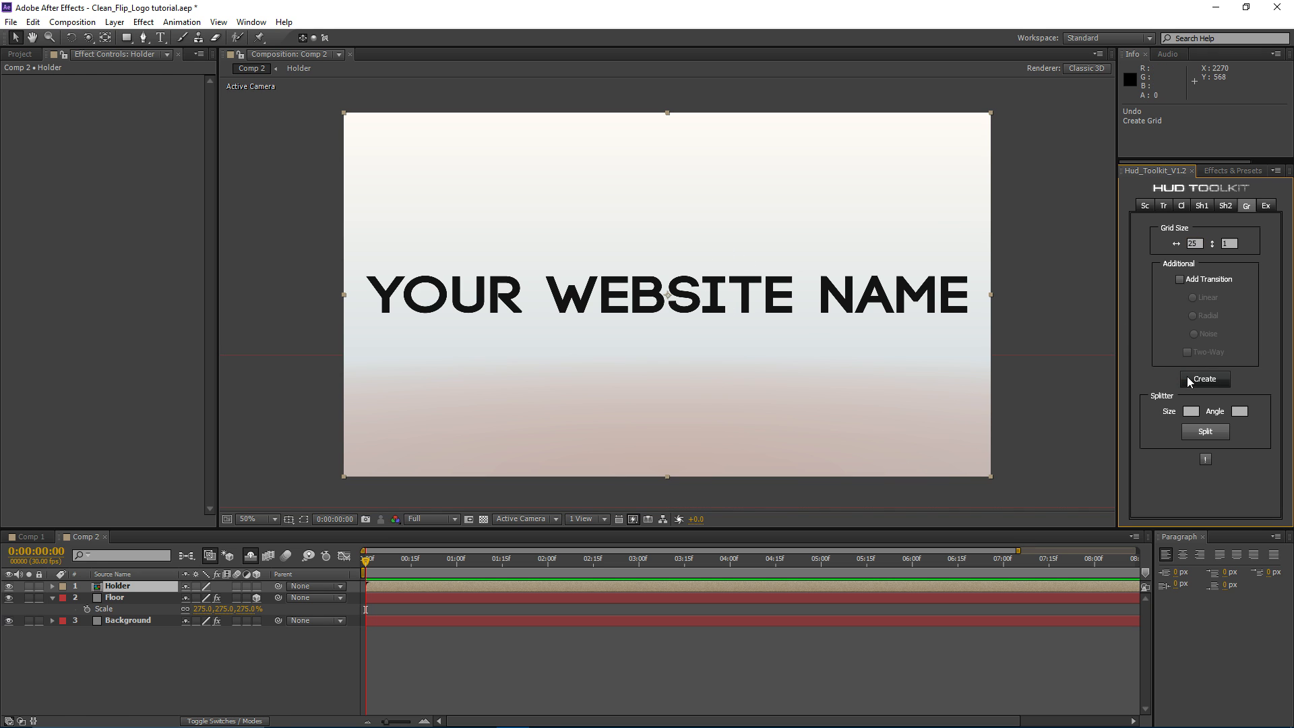
Step: Try moving a few strips of the 25-column grid out of place and undo the moves
click(522, 224)
drag(572, 270, 660, 266)
drag(756, 252, 842, 310)
key(ctrl+z)
key(ctrl+z)
key(ctrl+z)
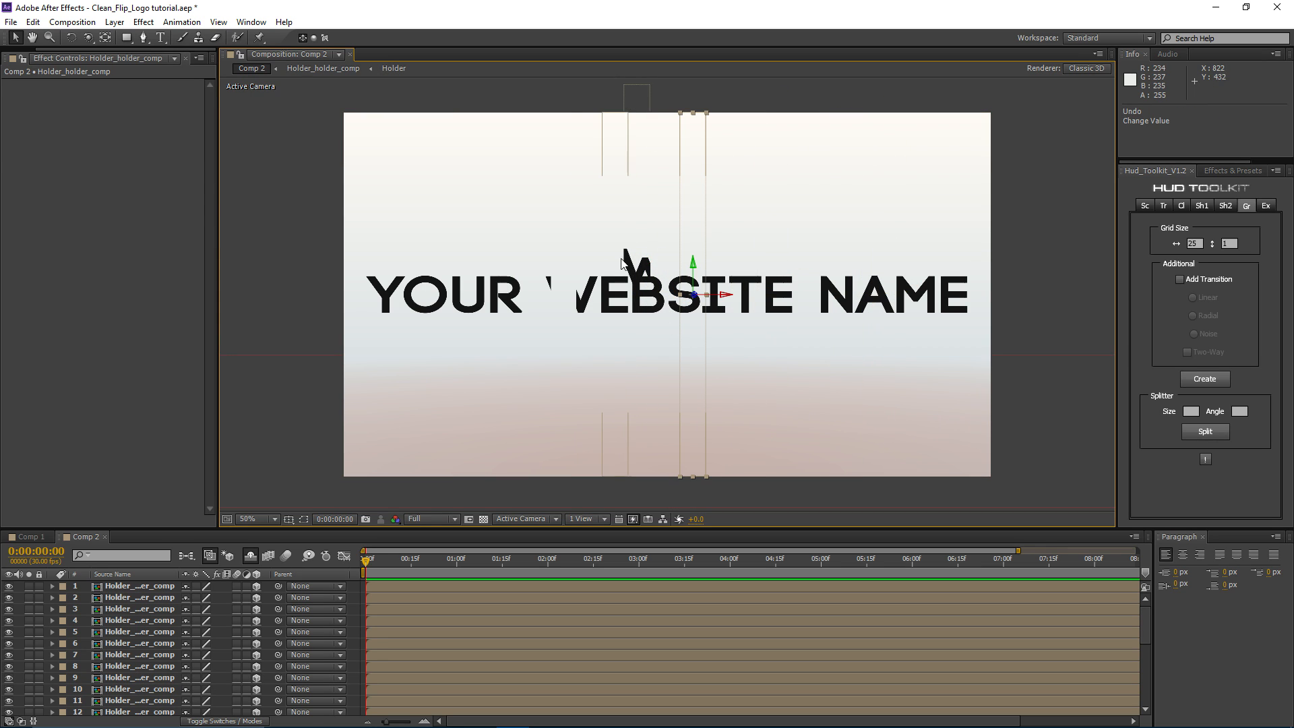
Step: Pre-compose the 25 visible strip layers, excluding the hidden holder layer, into a composition named Holder_Split
click(119, 586)
scroll(124, 637, down, 5)
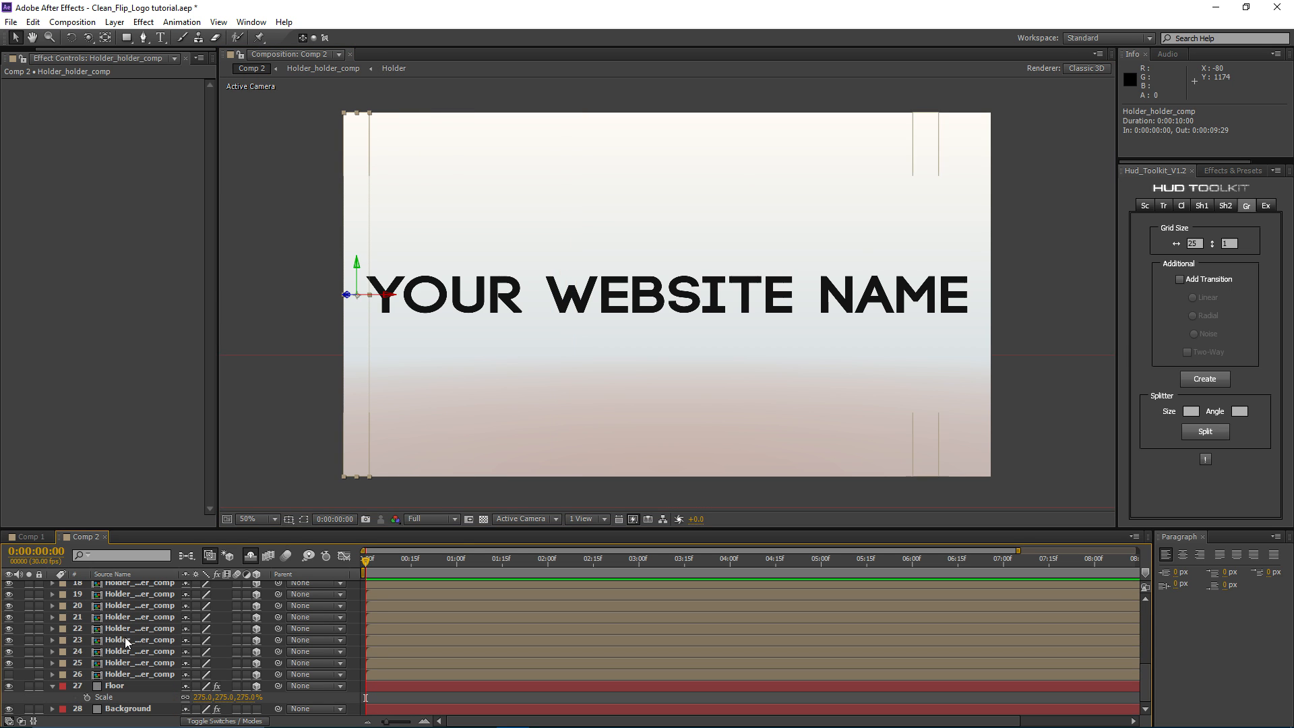
shift+click(123, 665)
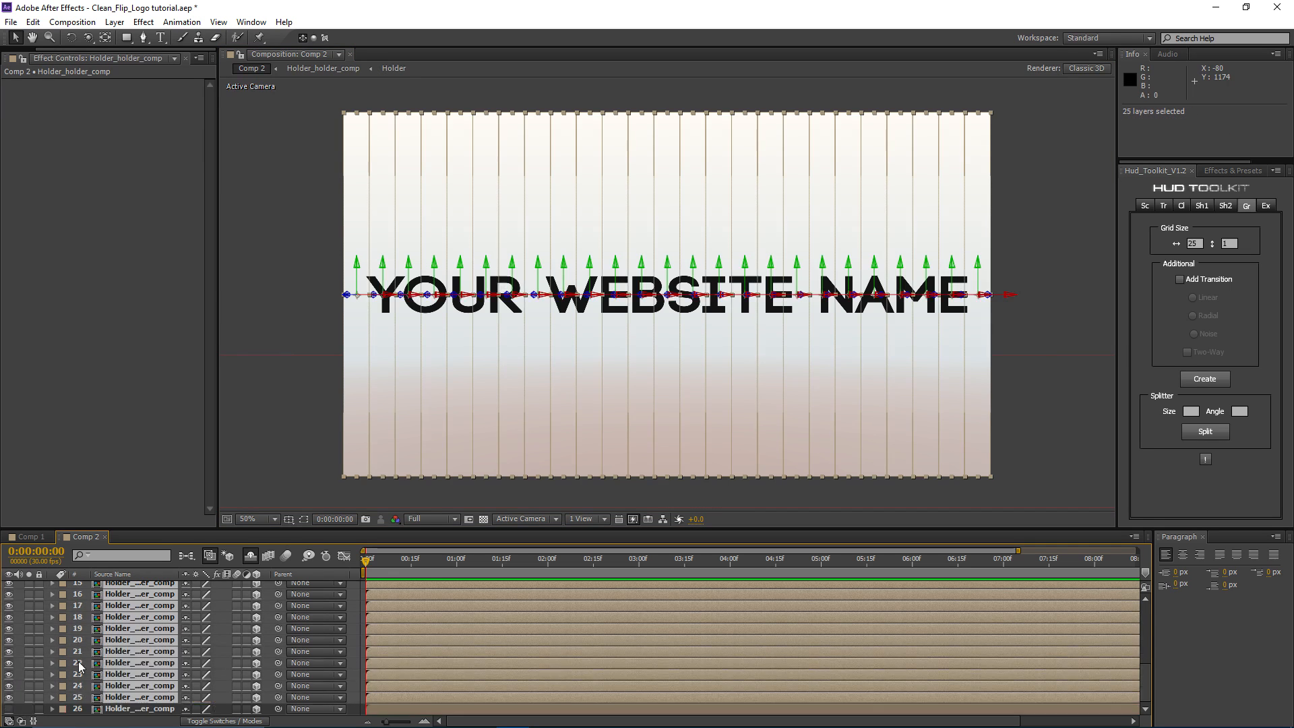
scroll(115, 644, up, 5)
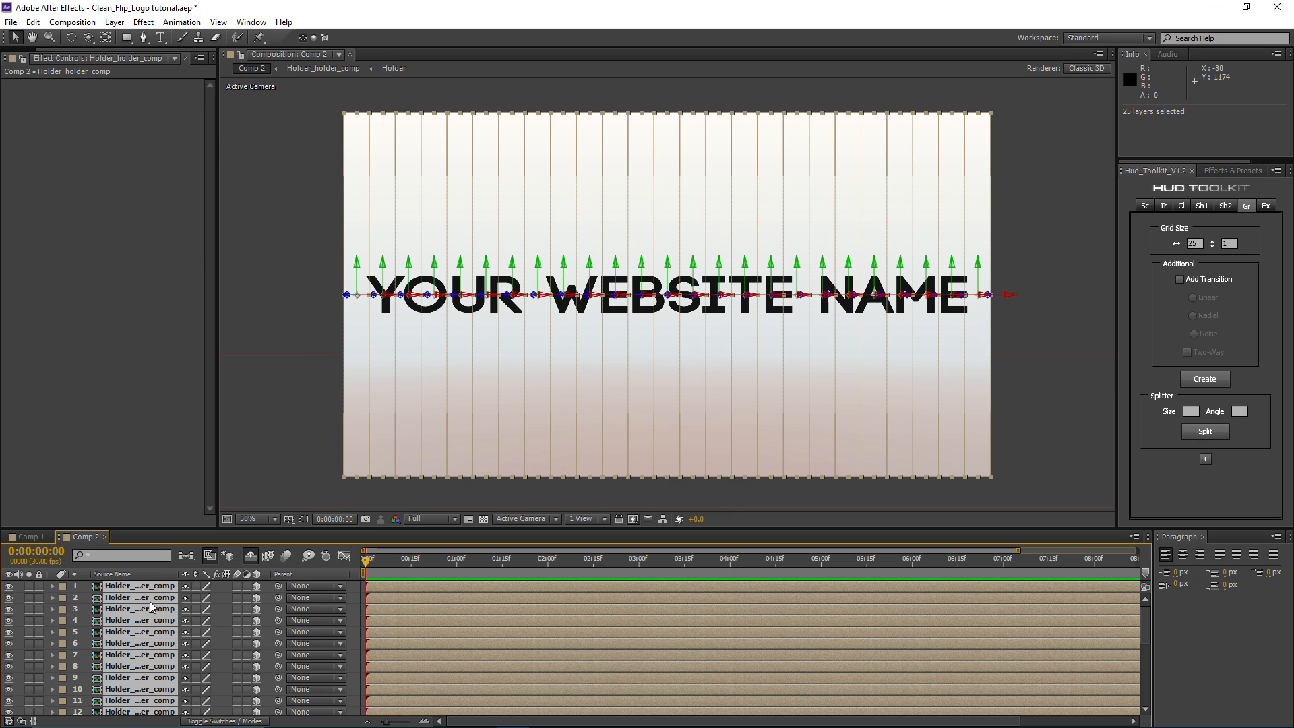
key(ctrl+shift+c)
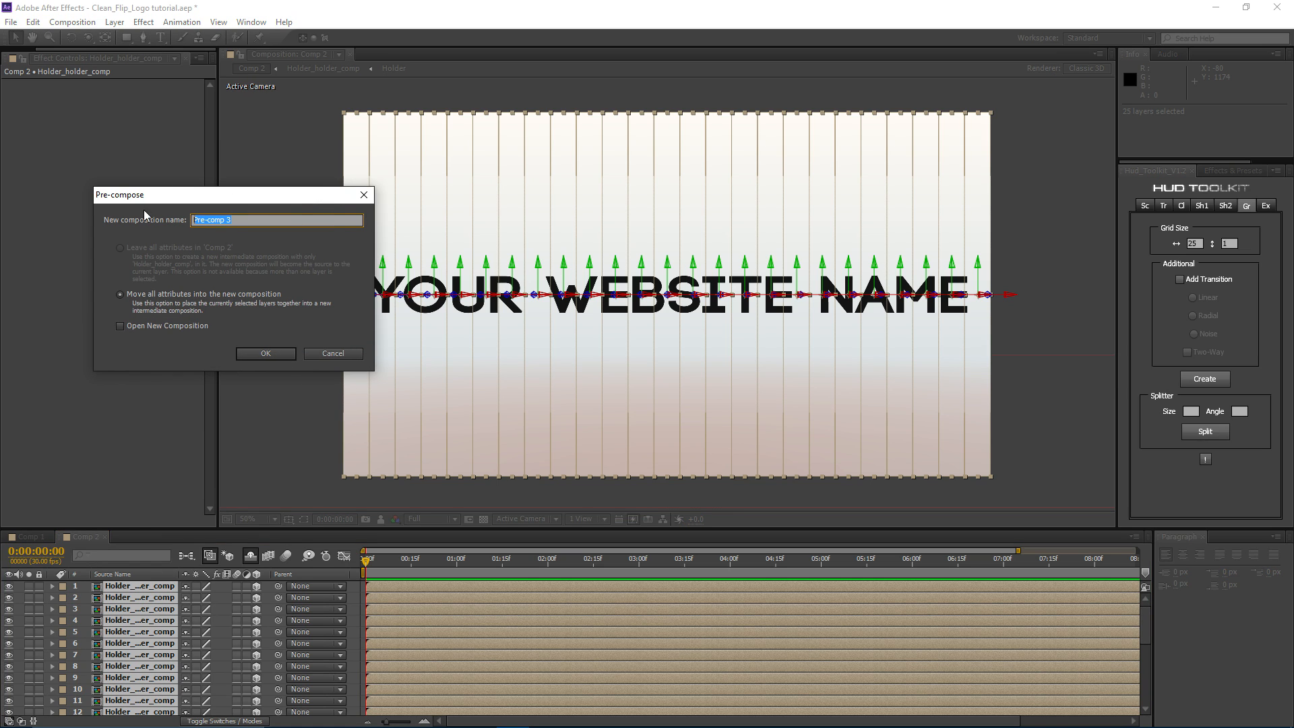
text(Holder_Split)
key(Return)
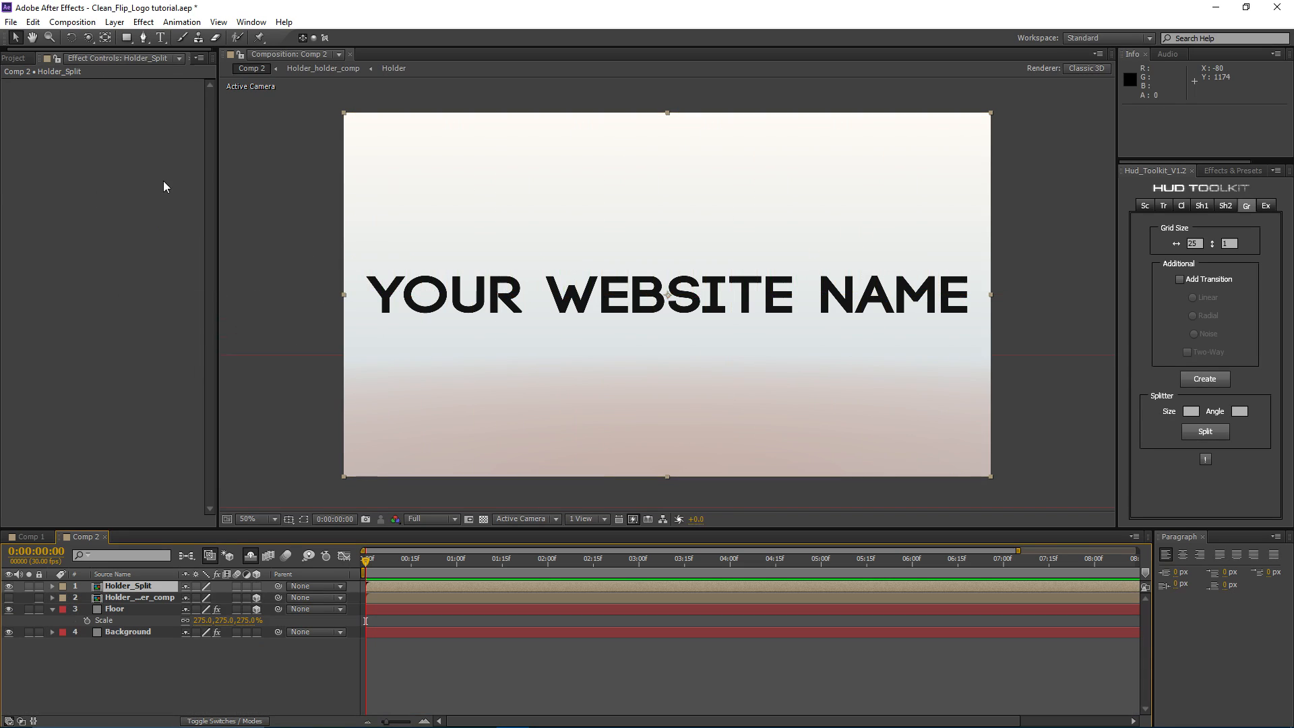
Step: Make the Holder_Split layer 3D and enable Collapse Transformations on it
click(258, 585)
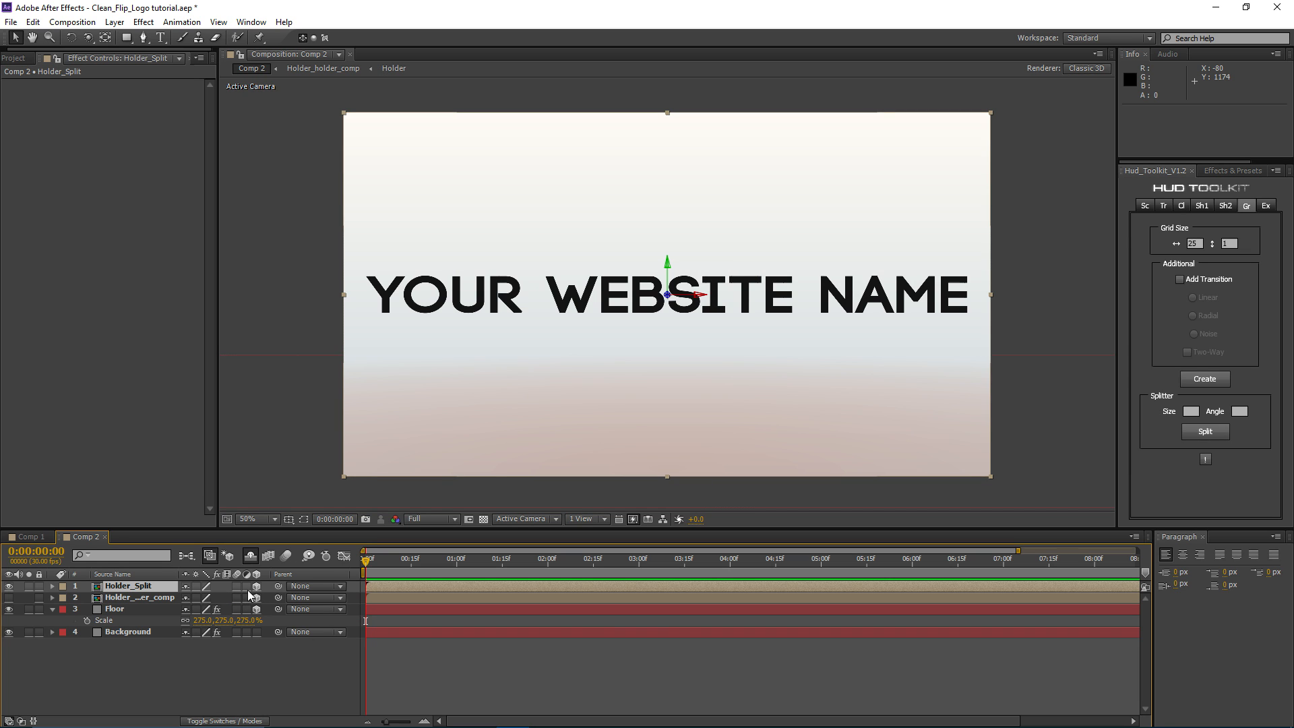
click(196, 586)
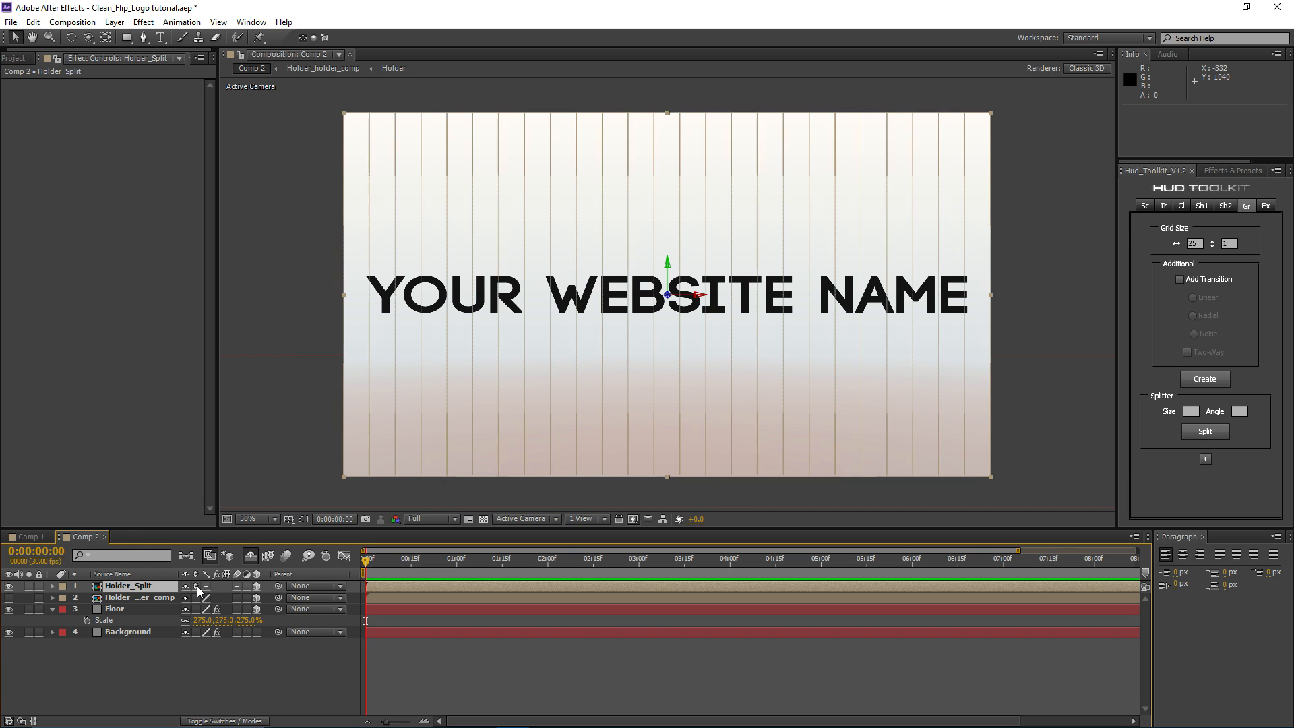
Step: Open the Holder_Split composition and display it over the transparency grid
click(468, 558)
drag(489, 564, 355, 549)
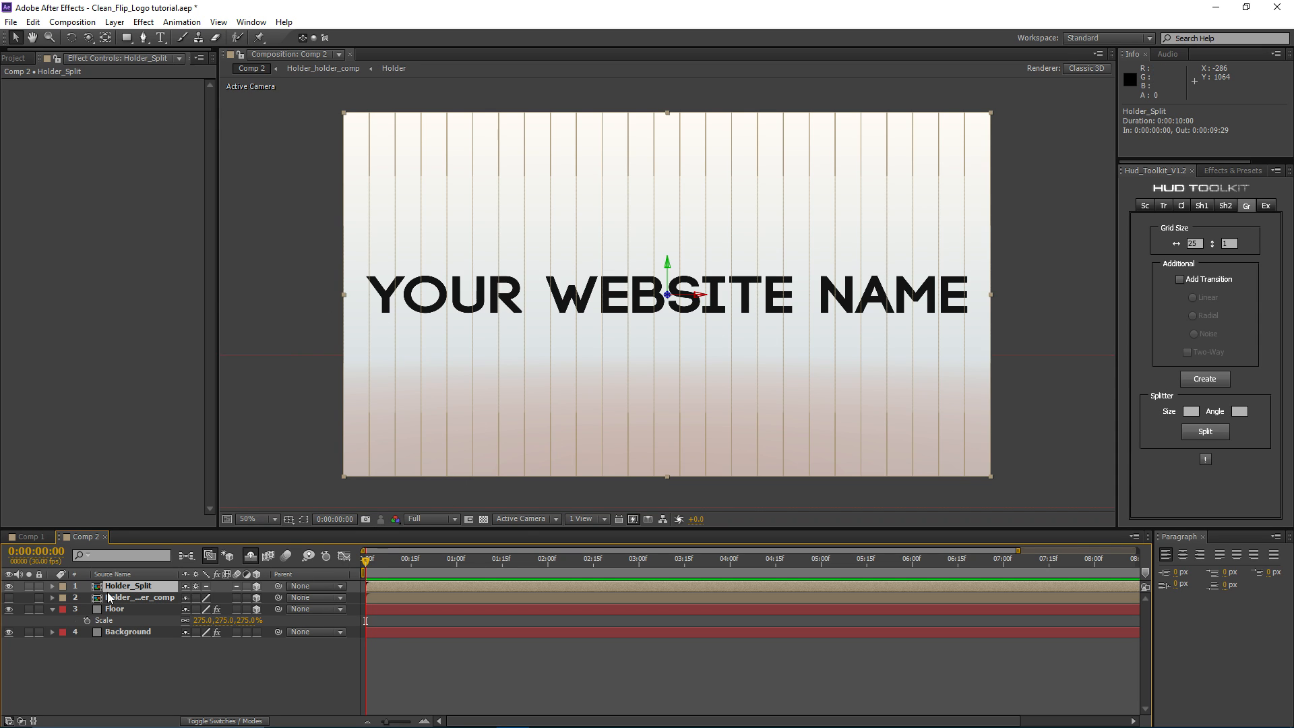
double_click(137, 590)
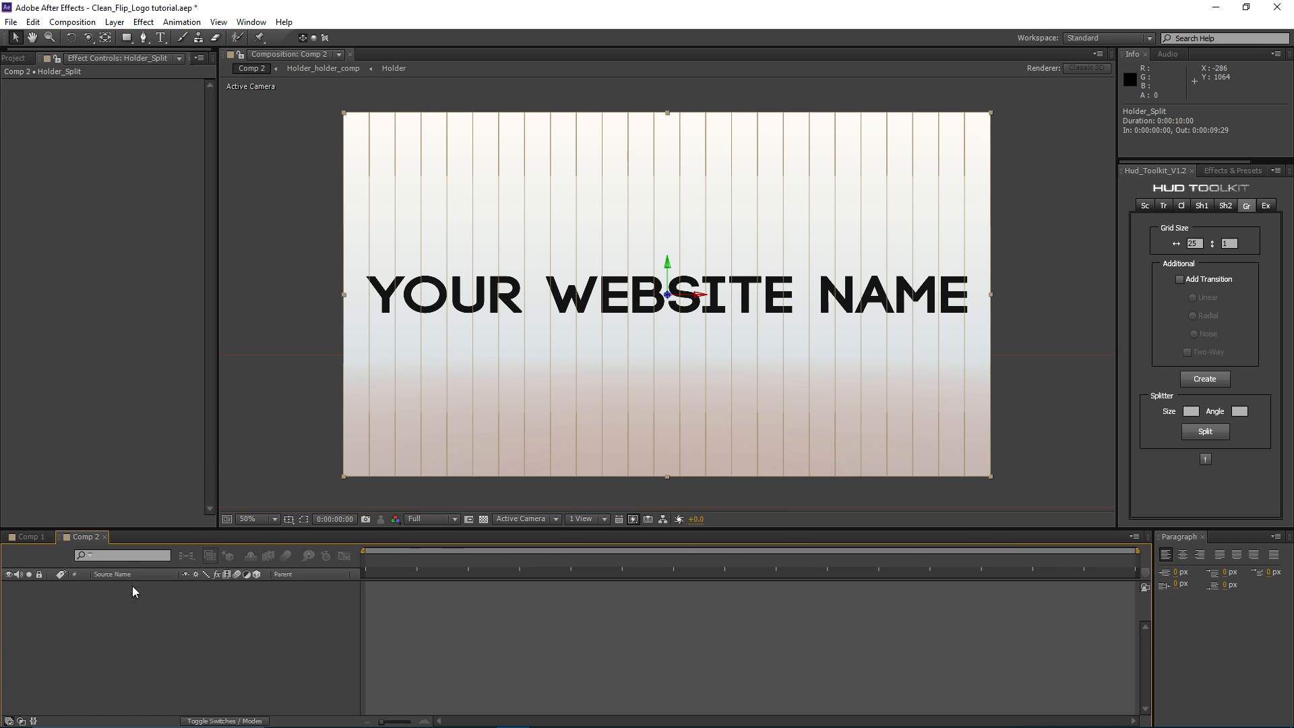
click(483, 519)
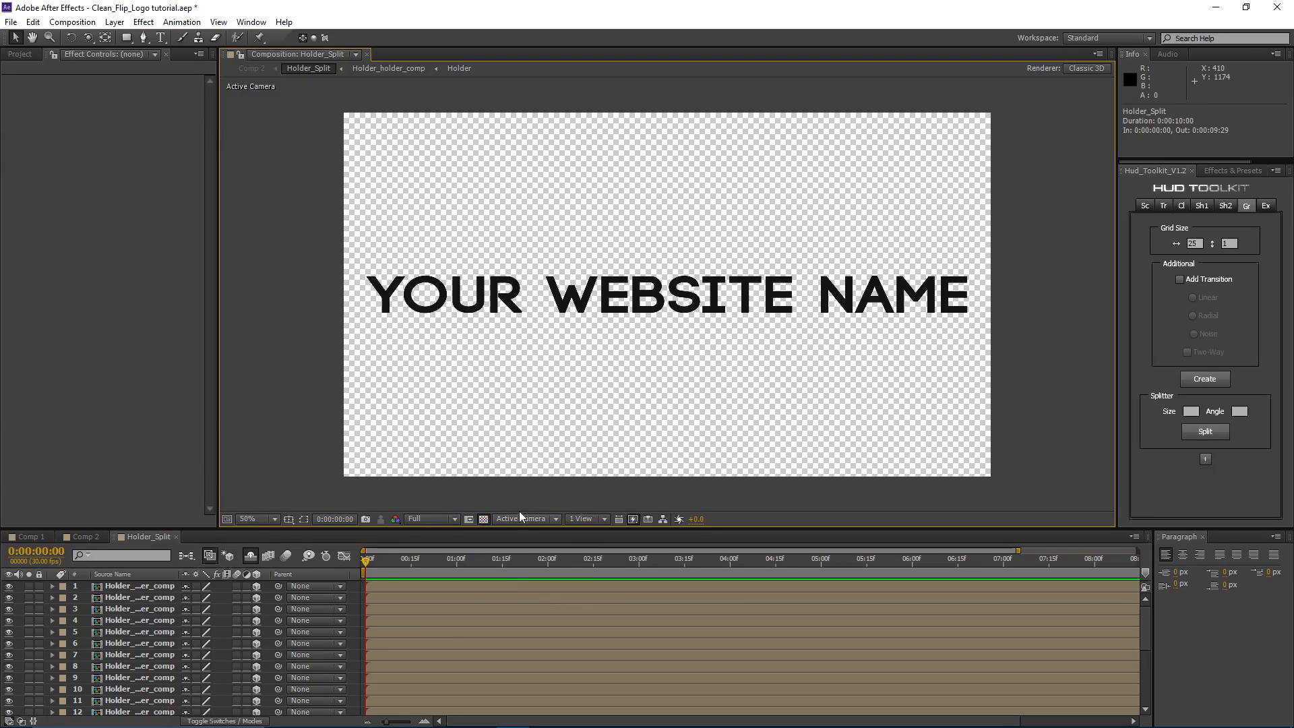
drag(365, 571, 127, 596)
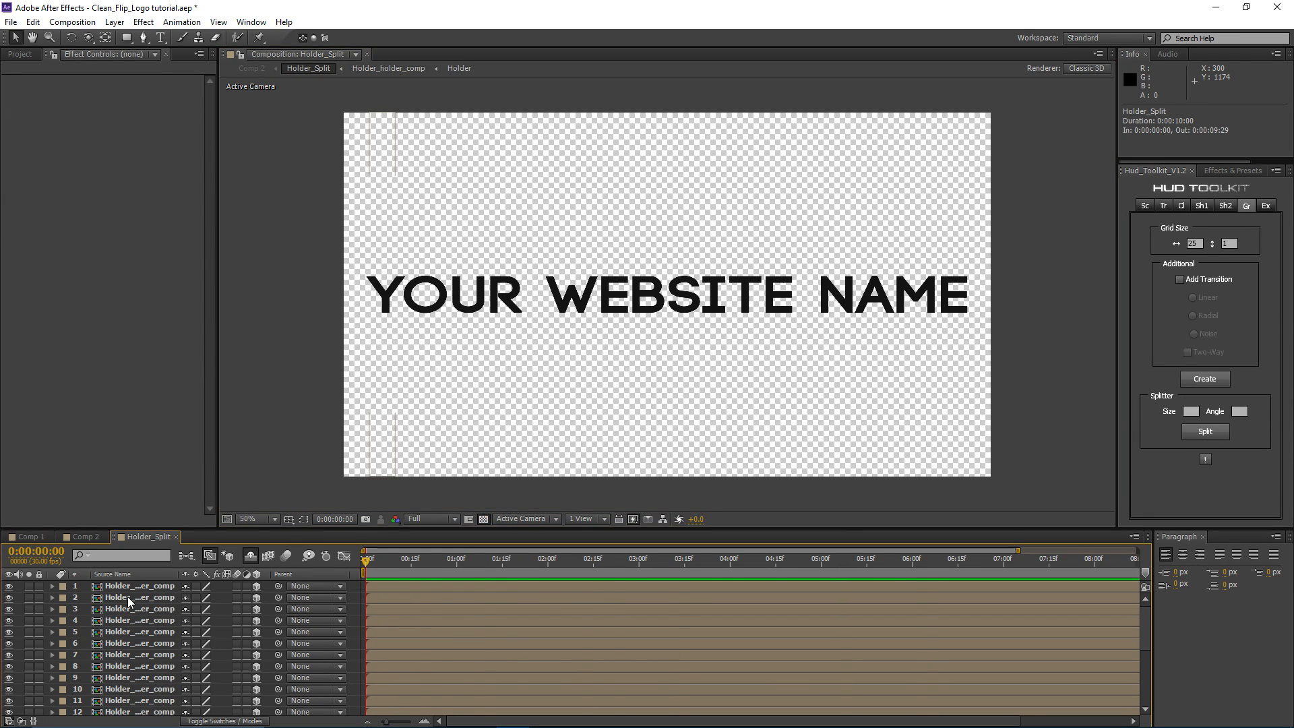
Step: Select all strip layers in Holder_Split, go to 0:00:01:01 and reveal their rotation properties
click(119, 588)
key(ctrl+a)
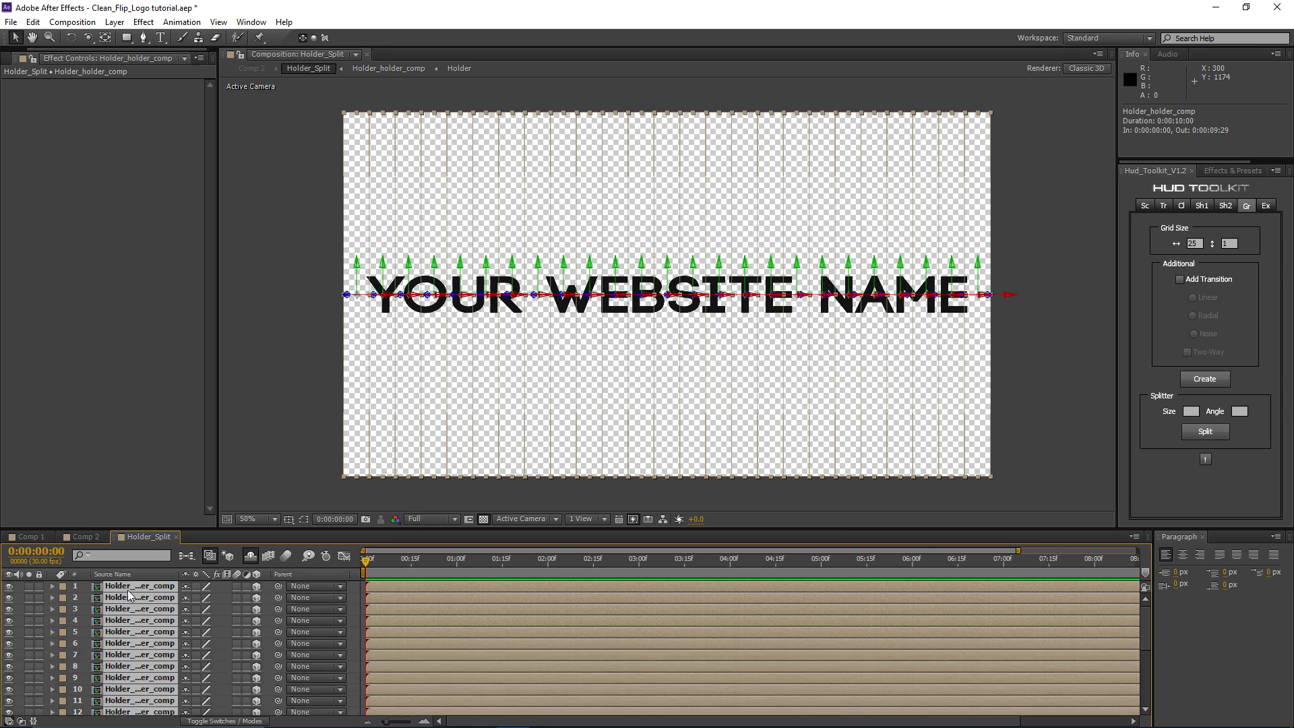
drag(395, 559, 458, 569)
key(r)
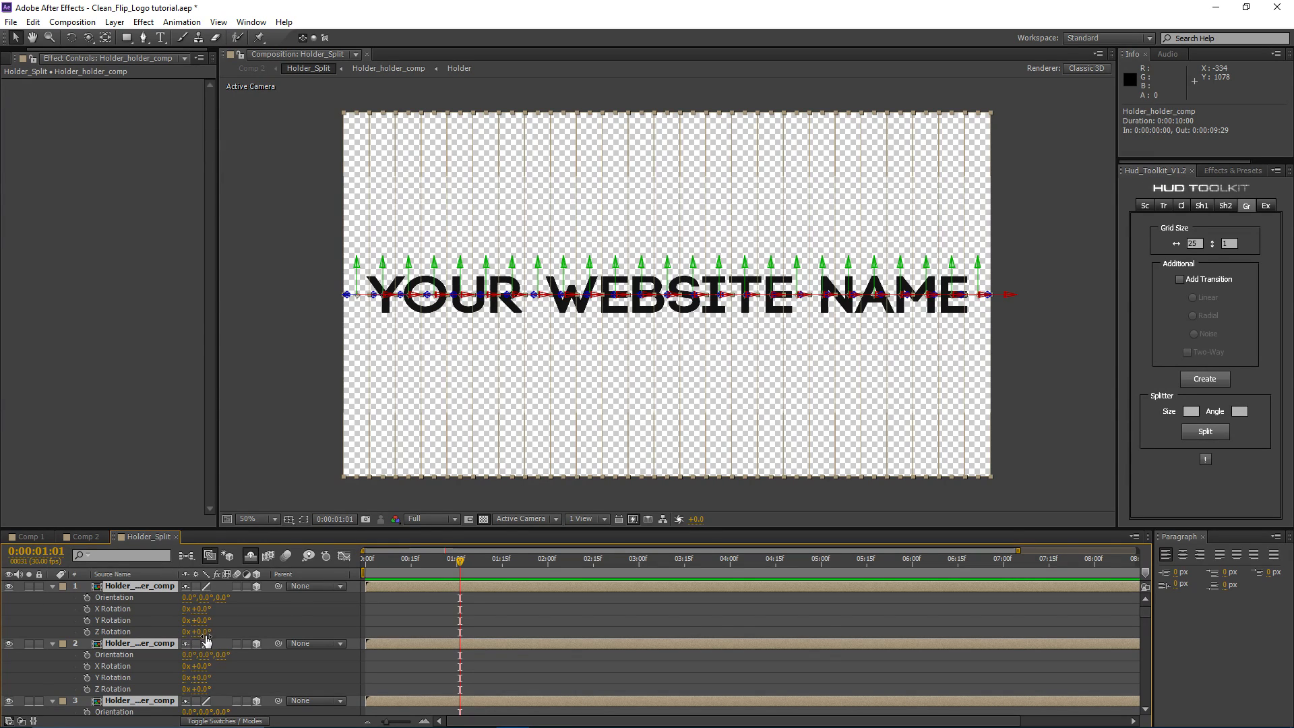
Step: Try rotating all the strips about their X axis and undo the rotation
drag(204, 632, 221, 610)
key(ctrl+z)
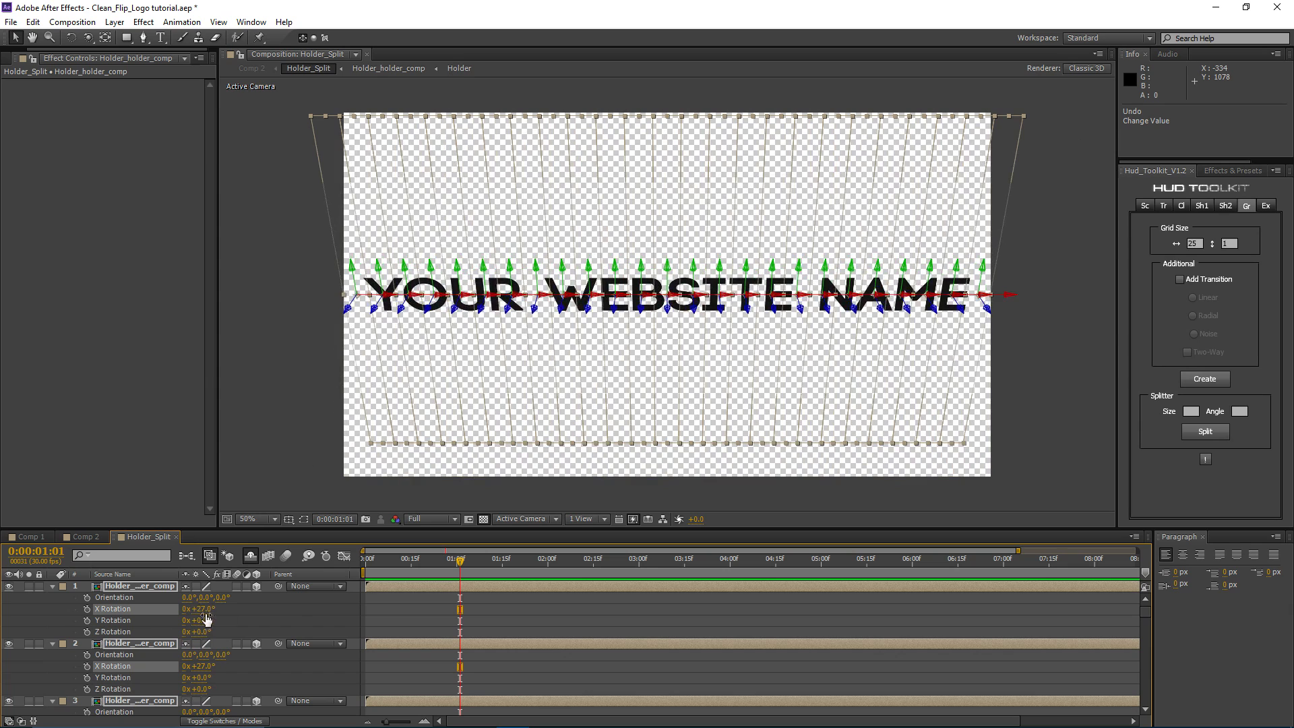
key(ctrl+z)
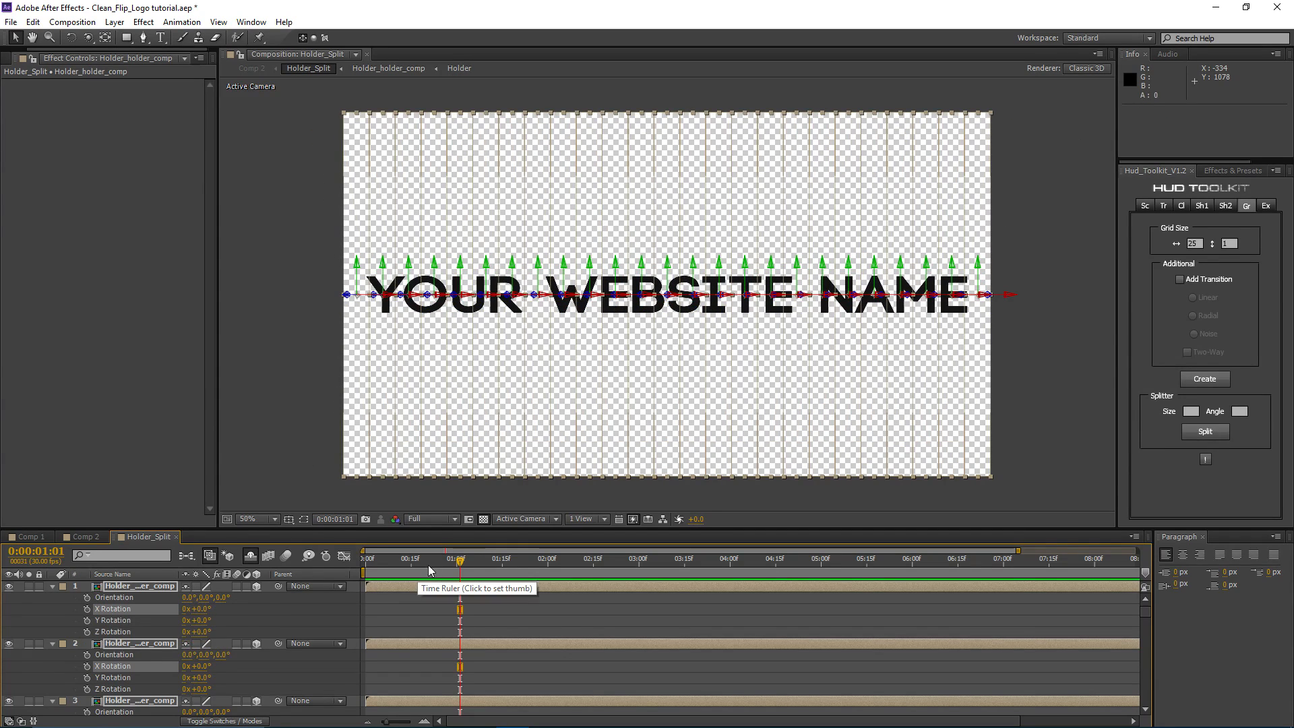
Step: Keyframe X Rotation on all the strips, with 0° at 0:00:01:01 and 90° at 0:00:00:00
click(87, 609)
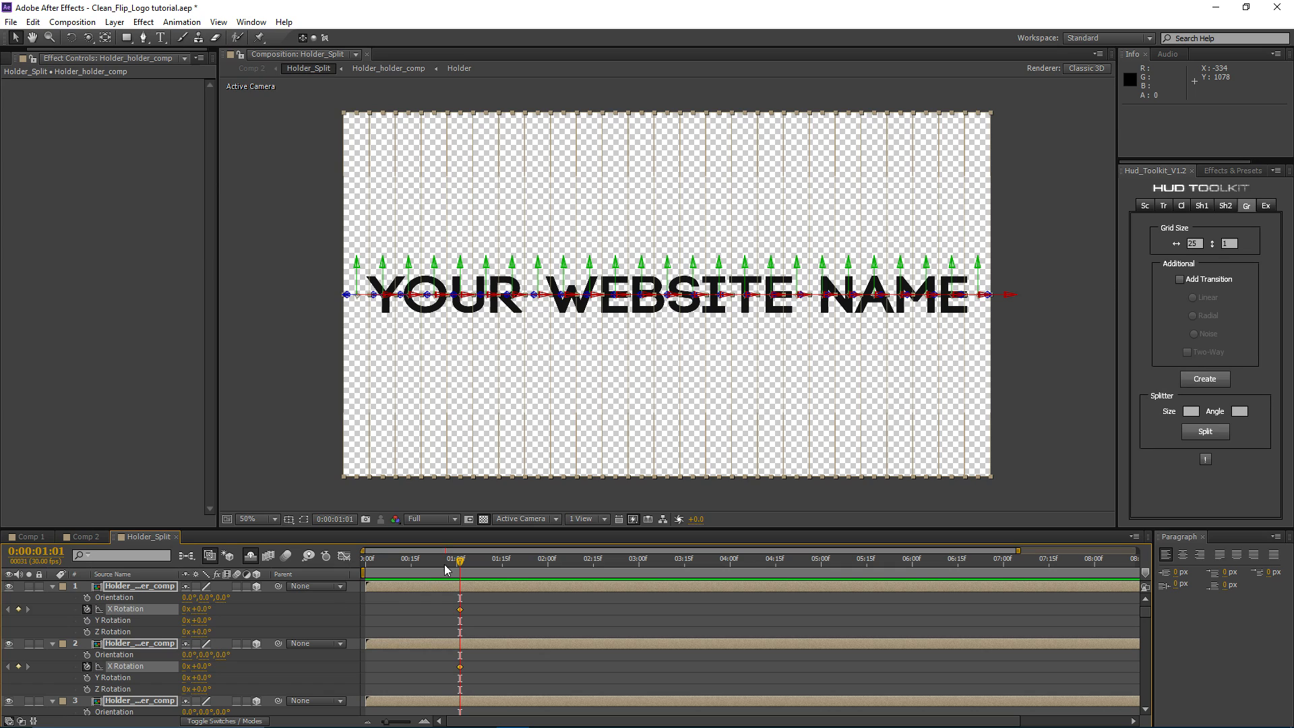
drag(445, 570, 373, 571)
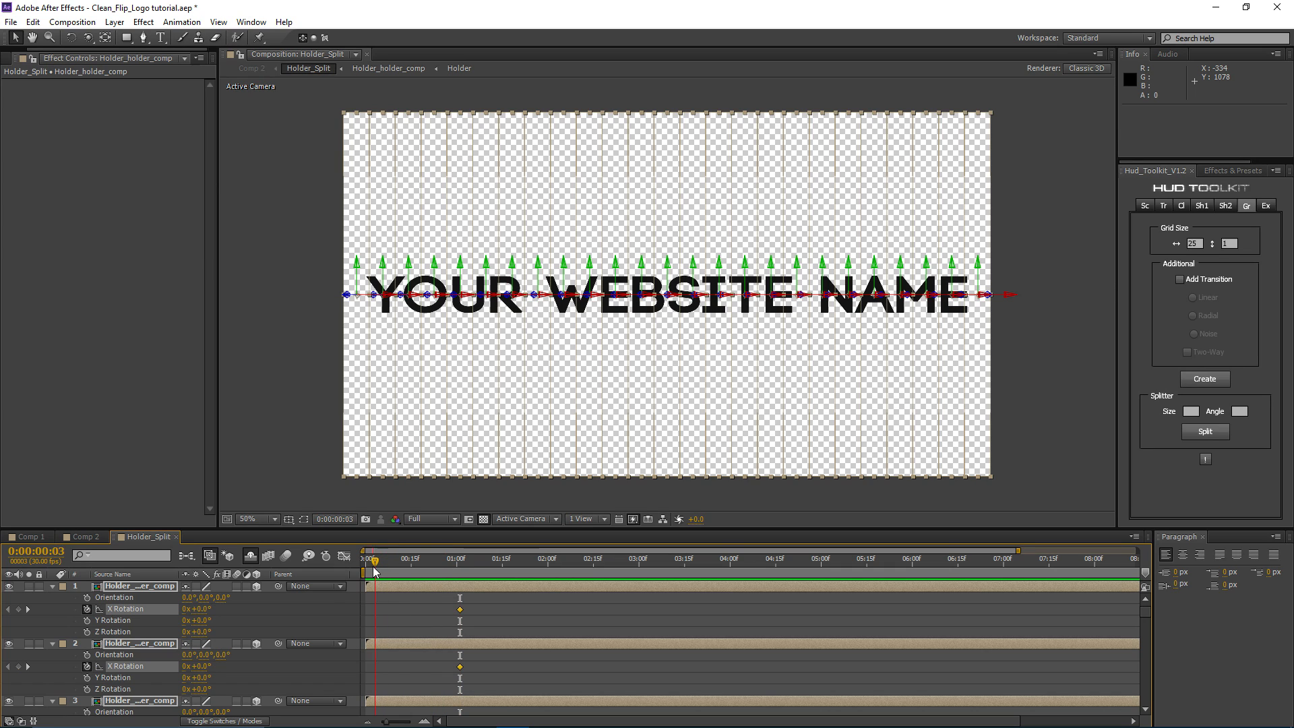
click(197, 608)
text(90)
key(Return)
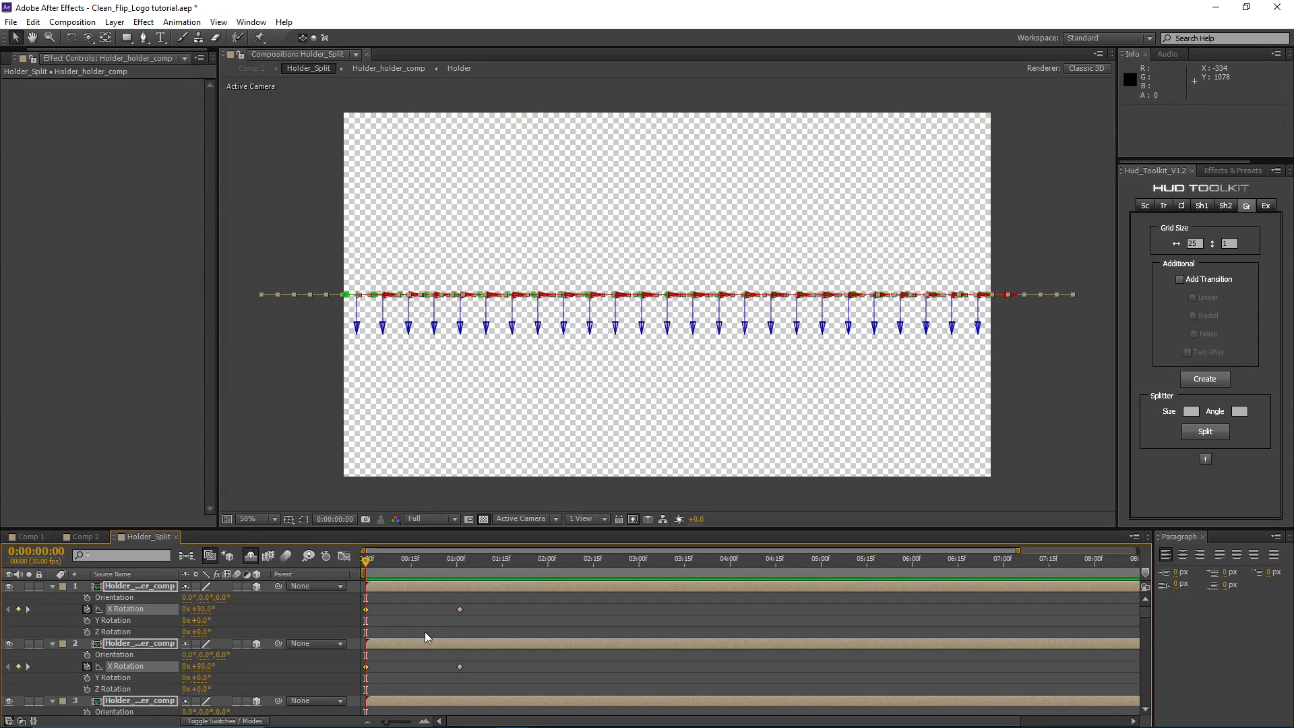
Step: Preview the strips' flip over the first second and check individual strips
click(372, 570)
drag(373, 560, 450, 557)
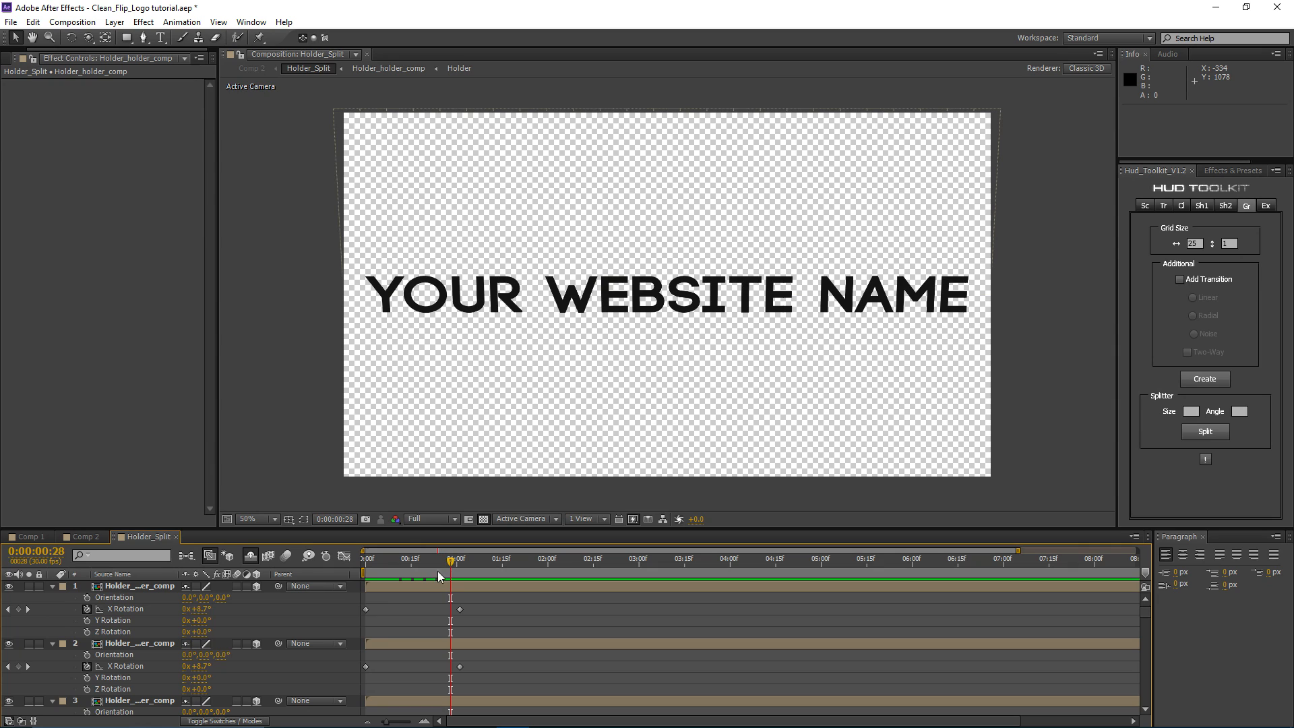
click(455, 588)
click(395, 351)
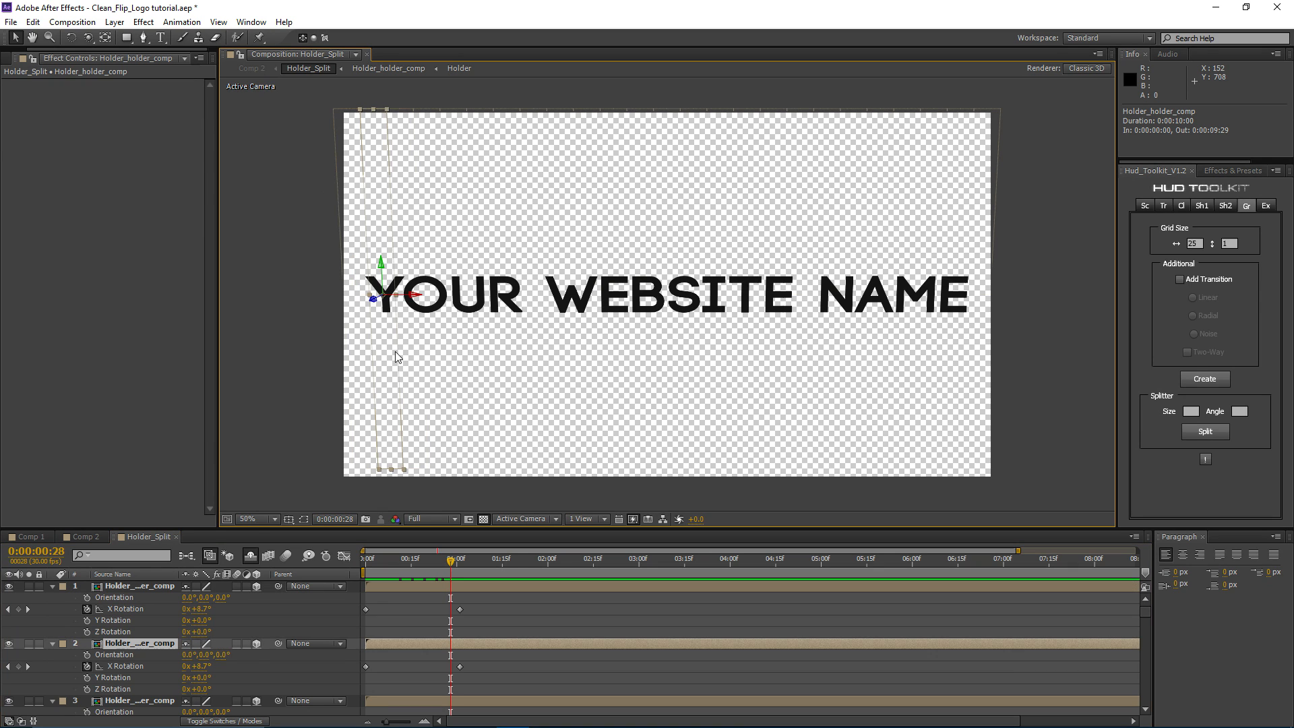
drag(396, 352, 548, 360)
click(411, 584)
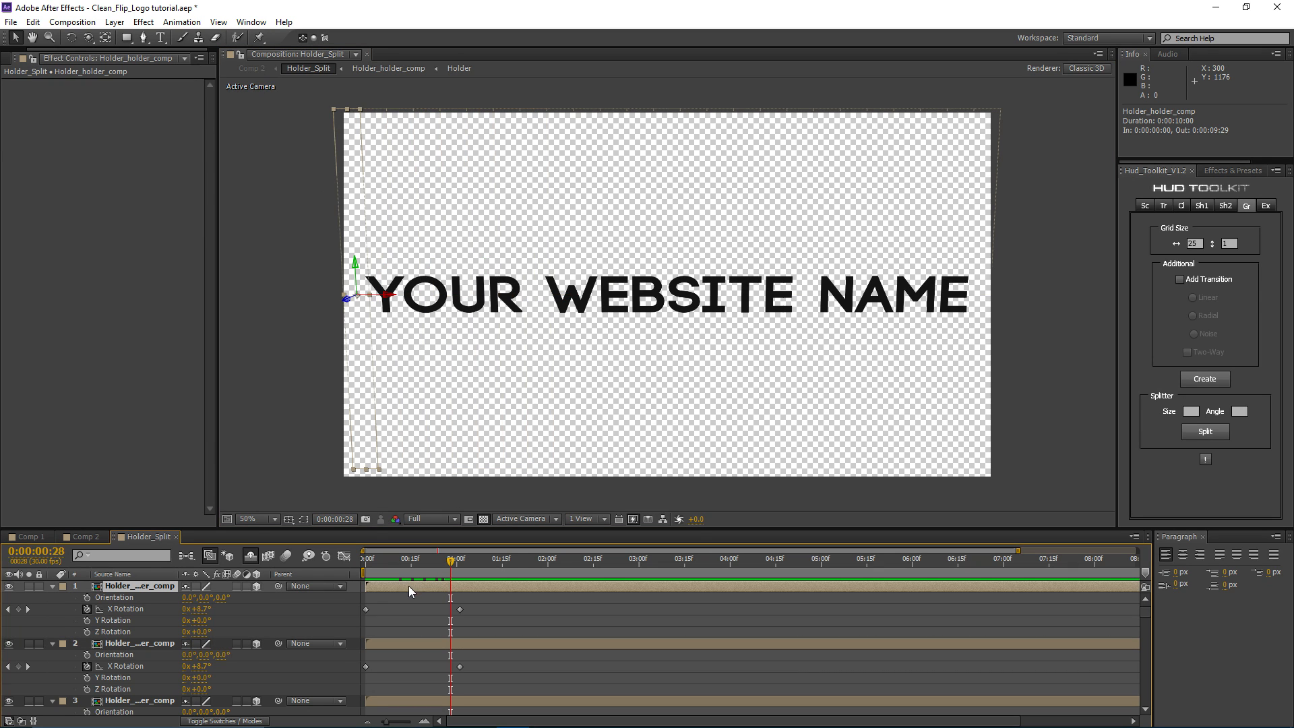
Step: Select all the strip layers and set the toolkit's layer sequencing offset to 3 frames
key(ctrl+a)
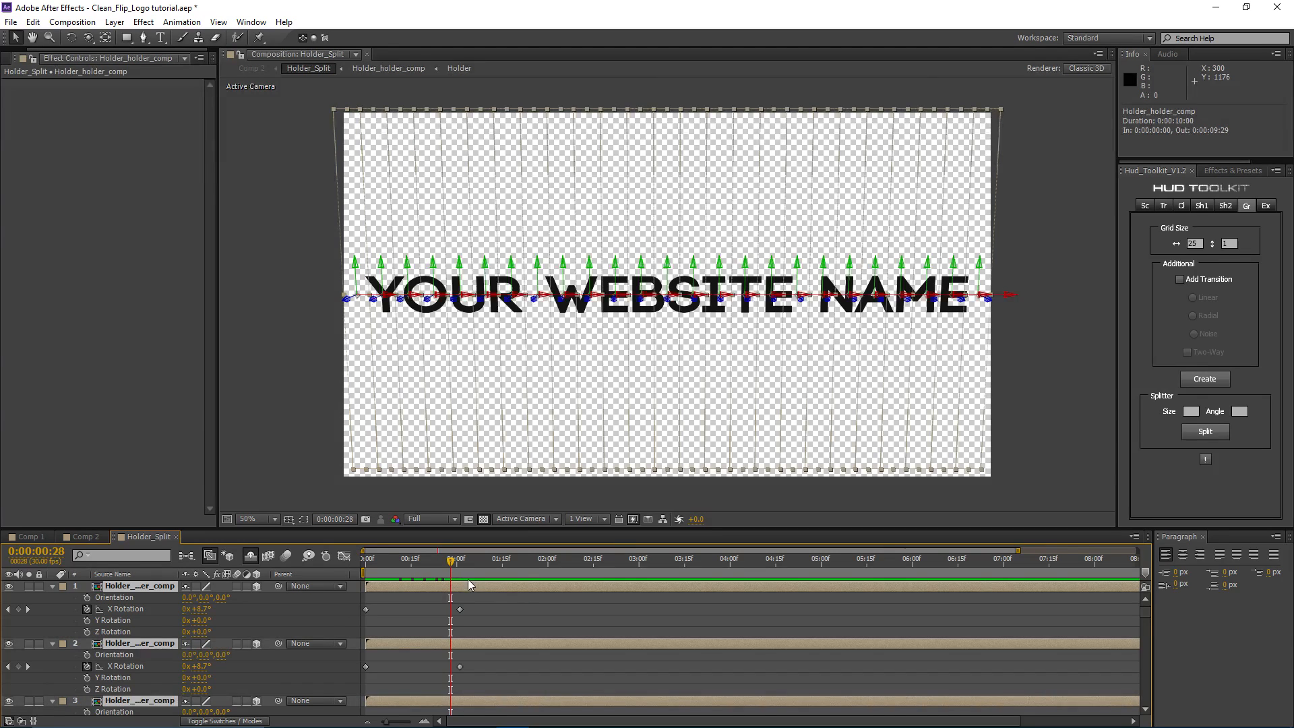
click(1146, 206)
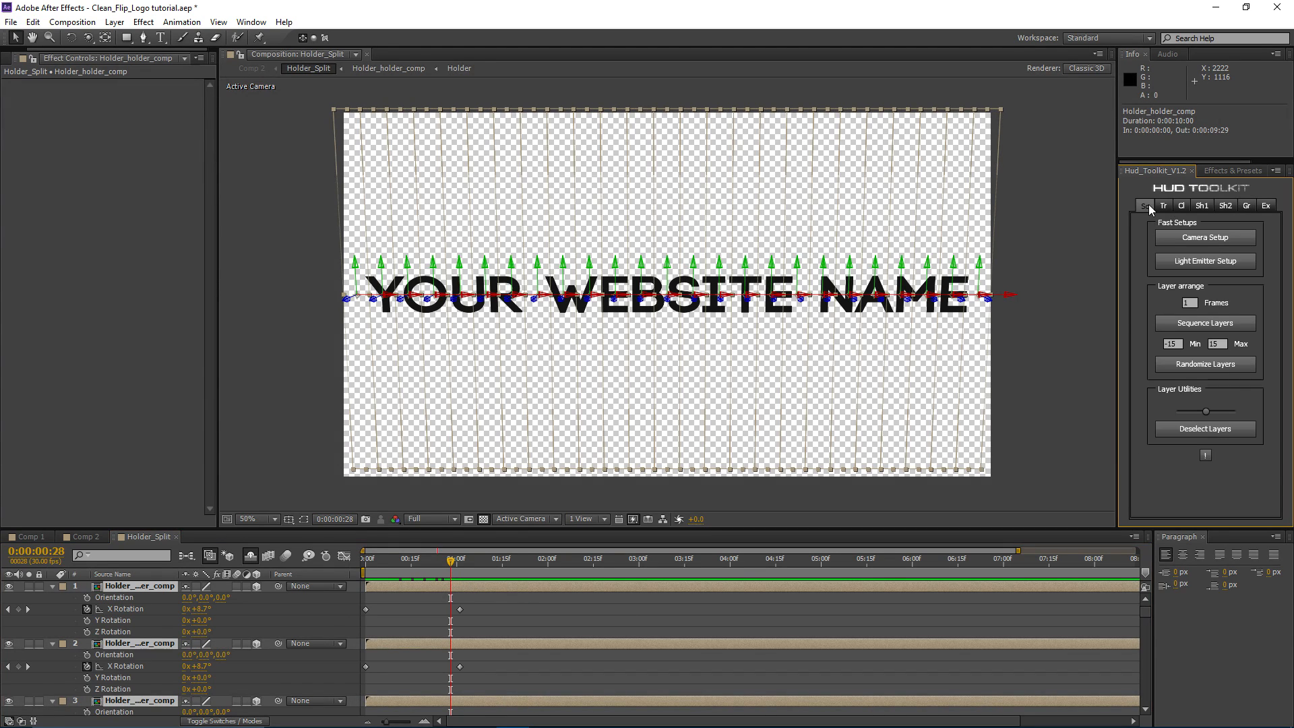
click(1185, 303)
Step: Try sequencing the strip layers with the 3-frame offset, preview the flip and undo the sequencing
click(1191, 325)
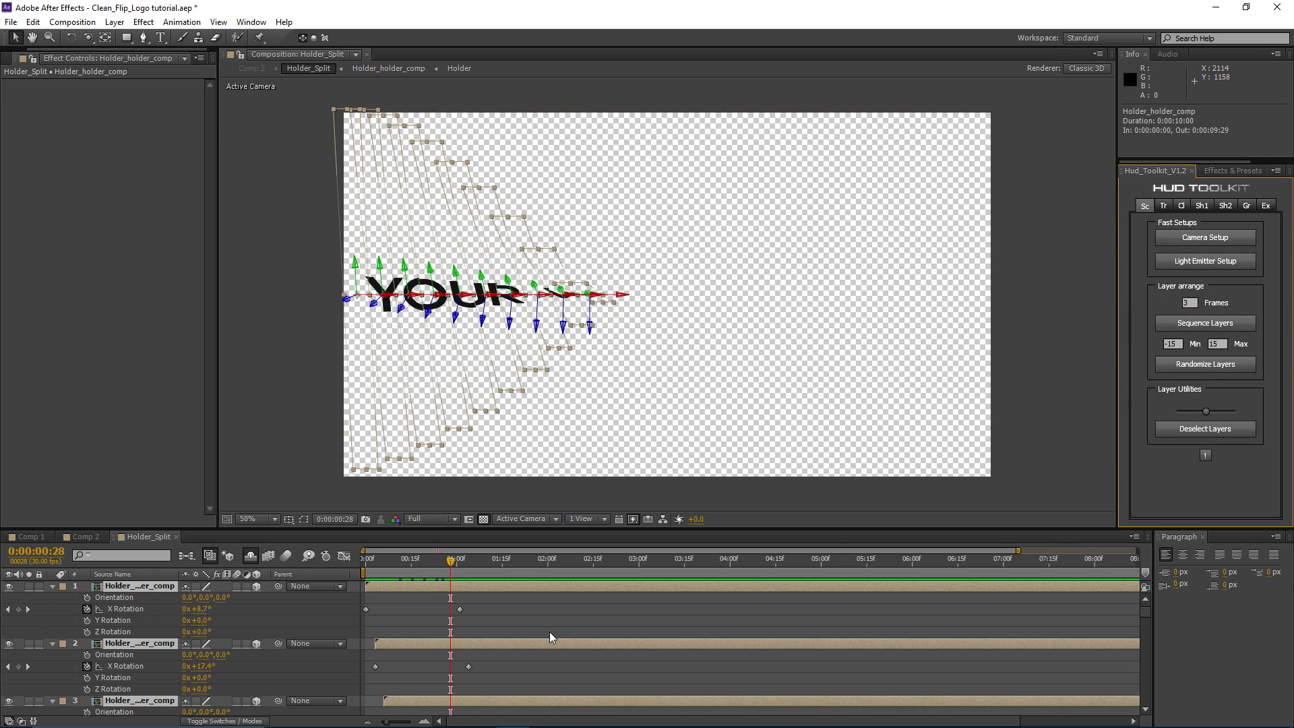
drag(450, 559, 375, 558)
key(ctrl+z)
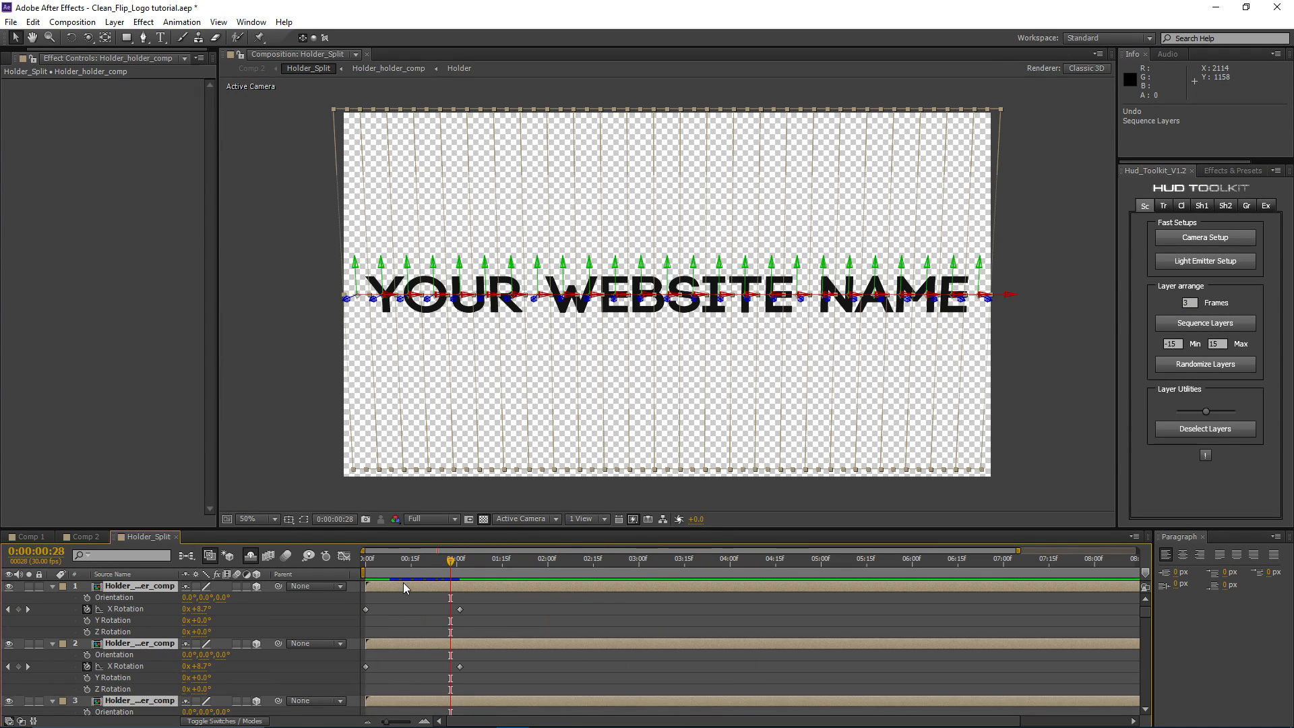
Step: Apply Easy Ease to the X Rotation keyframes of all 25 strips
drag(355, 596, 486, 673)
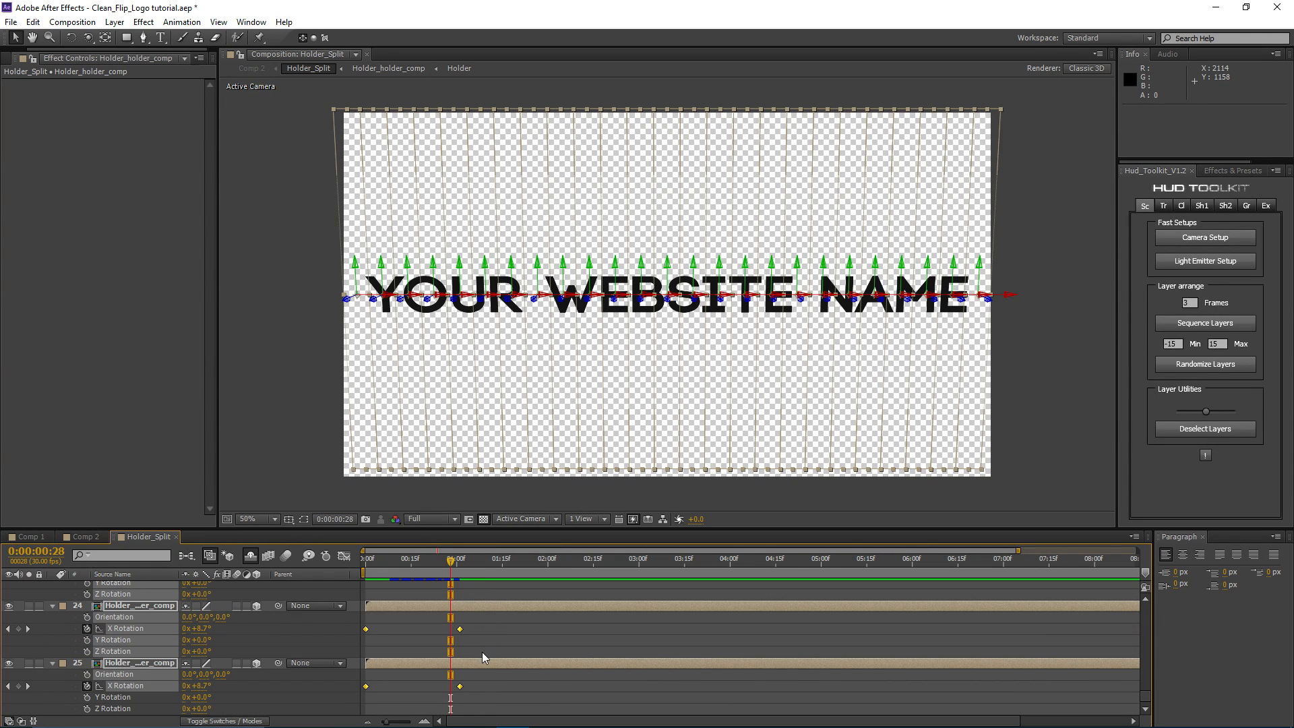
key(F9)
mouse_move(450, 559)
mouse_down()
mouse_move(366, 568)
mouse_move(463, 581)
mouse_up()
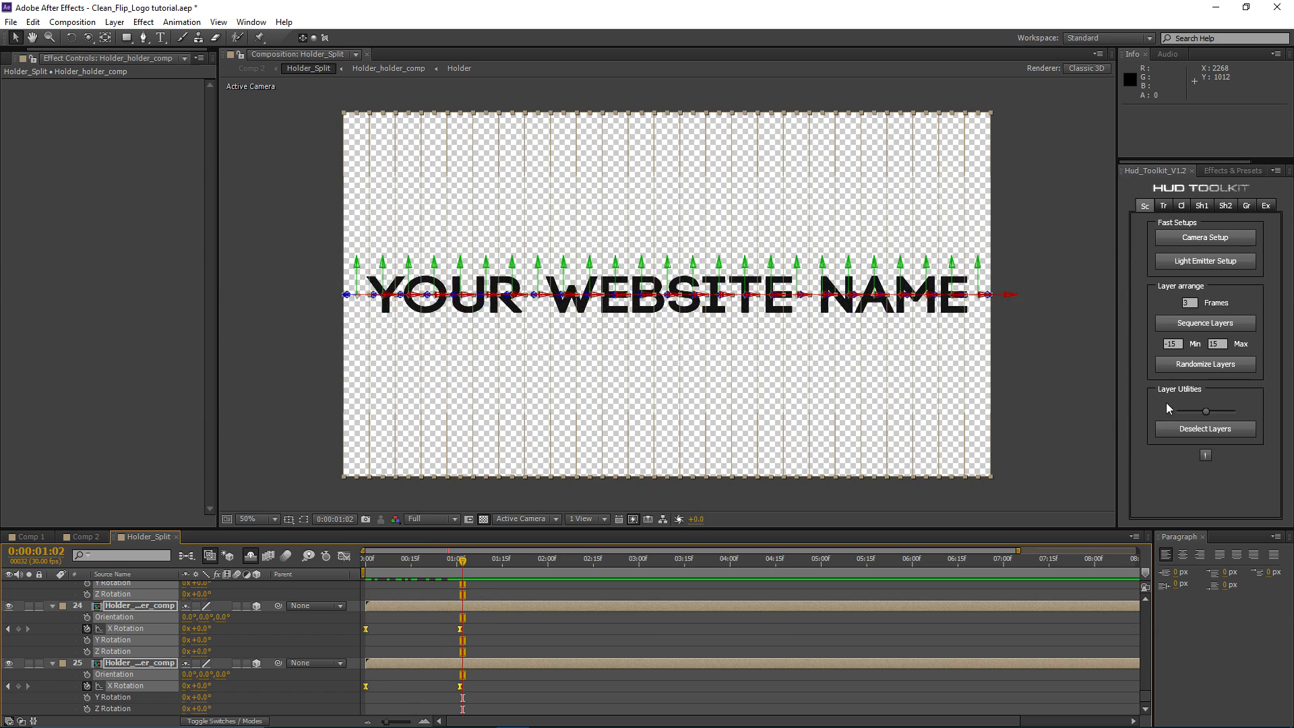
Step: Sequence the eased strip layers with the 3-frame offset and play back the staggered flip
click(1196, 326)
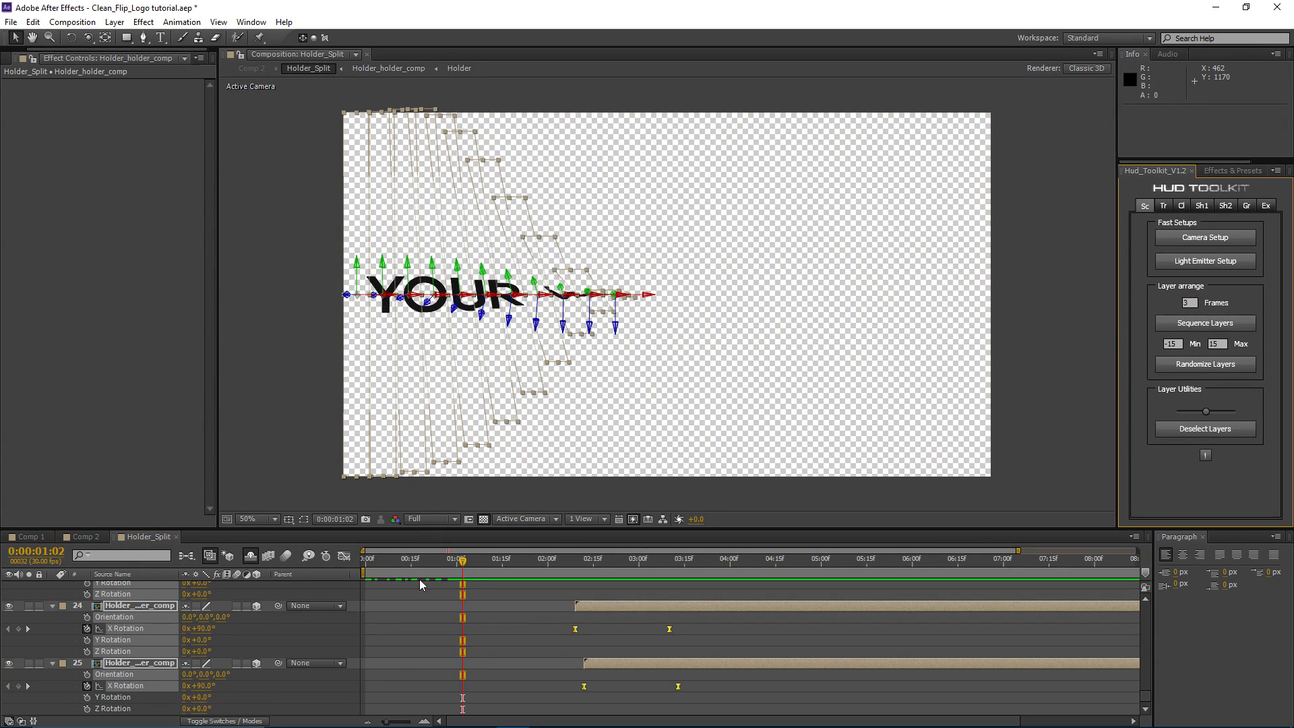
click(1219, 323)
click(368, 572)
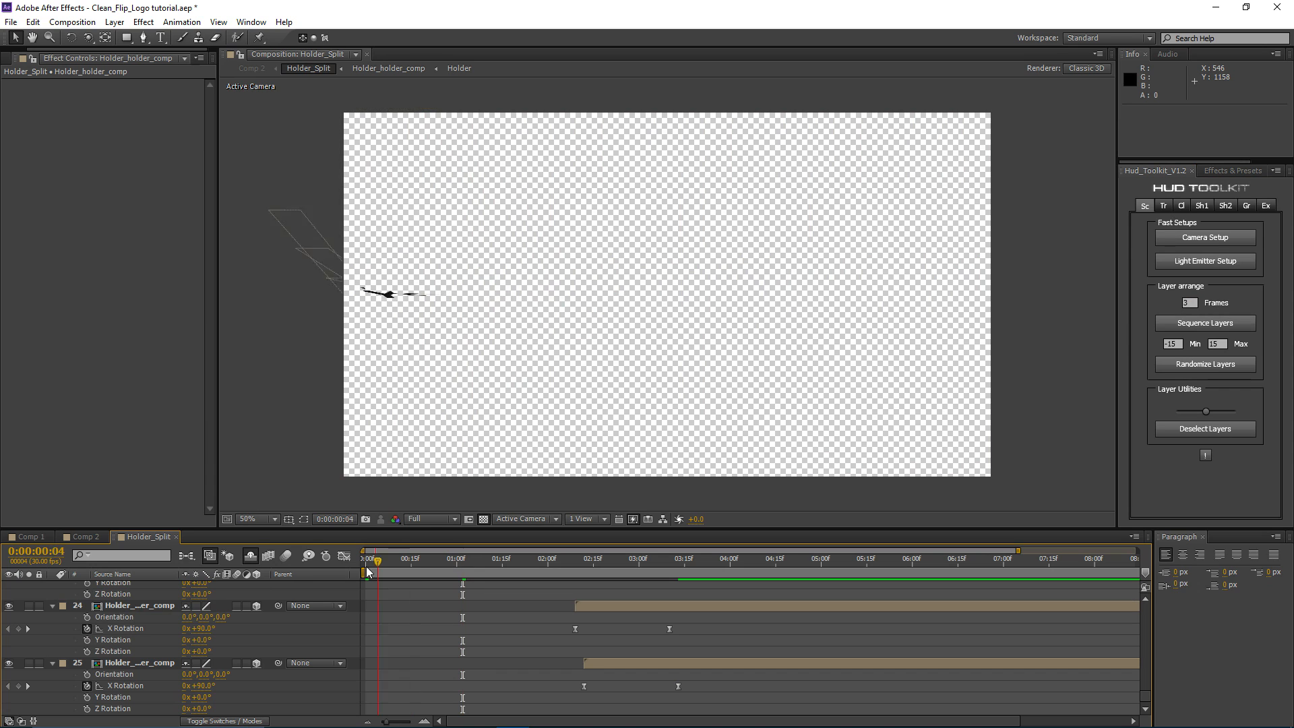
key(space)
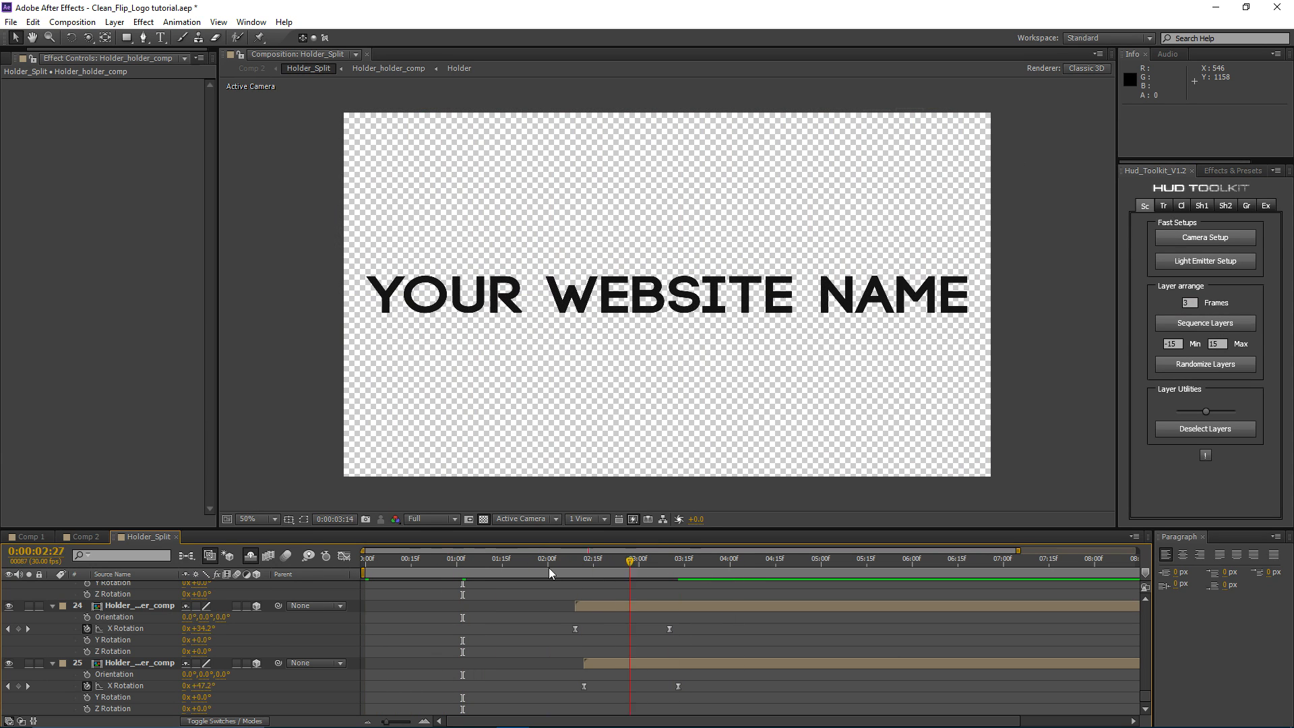
drag(549, 569, 477, 573)
Step: Return to Comp 2 and add an orbit camera rig with the toolkit's Camera Setup
click(85, 538)
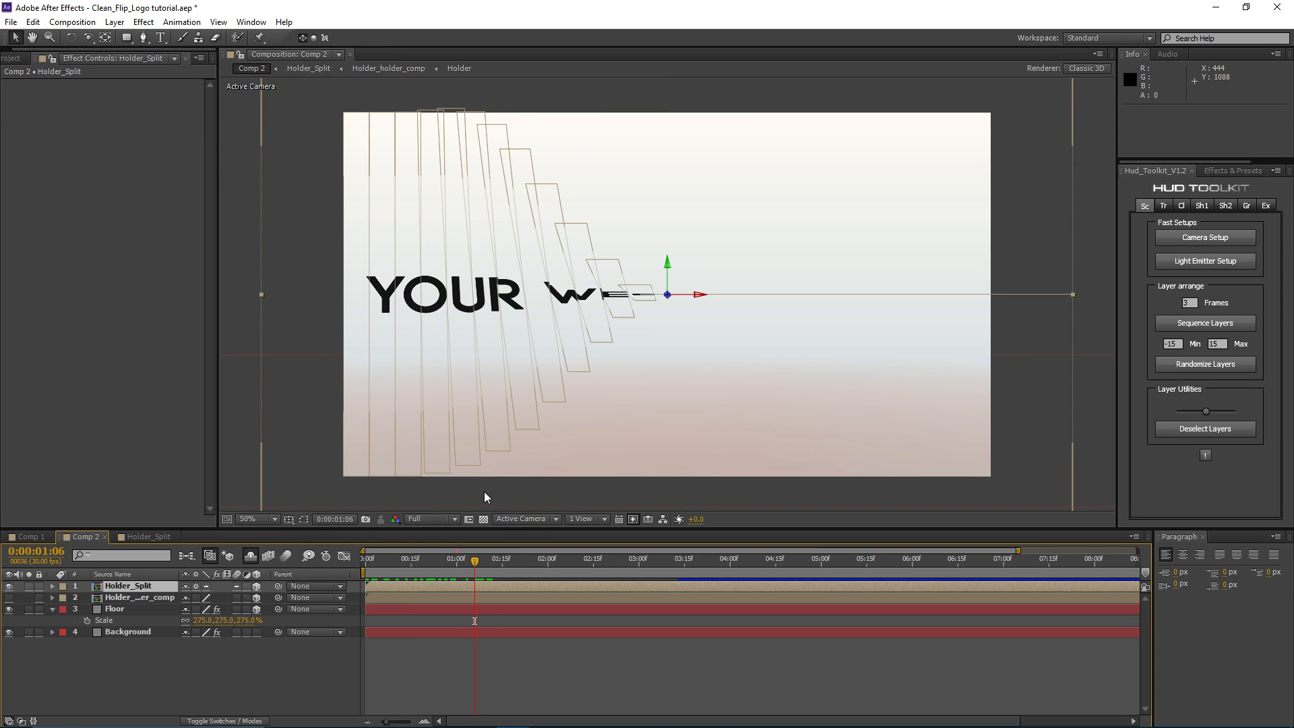
mouse_move(468, 568)
mouse_down()
mouse_move(633, 565)
mouse_move(468, 569)
mouse_up()
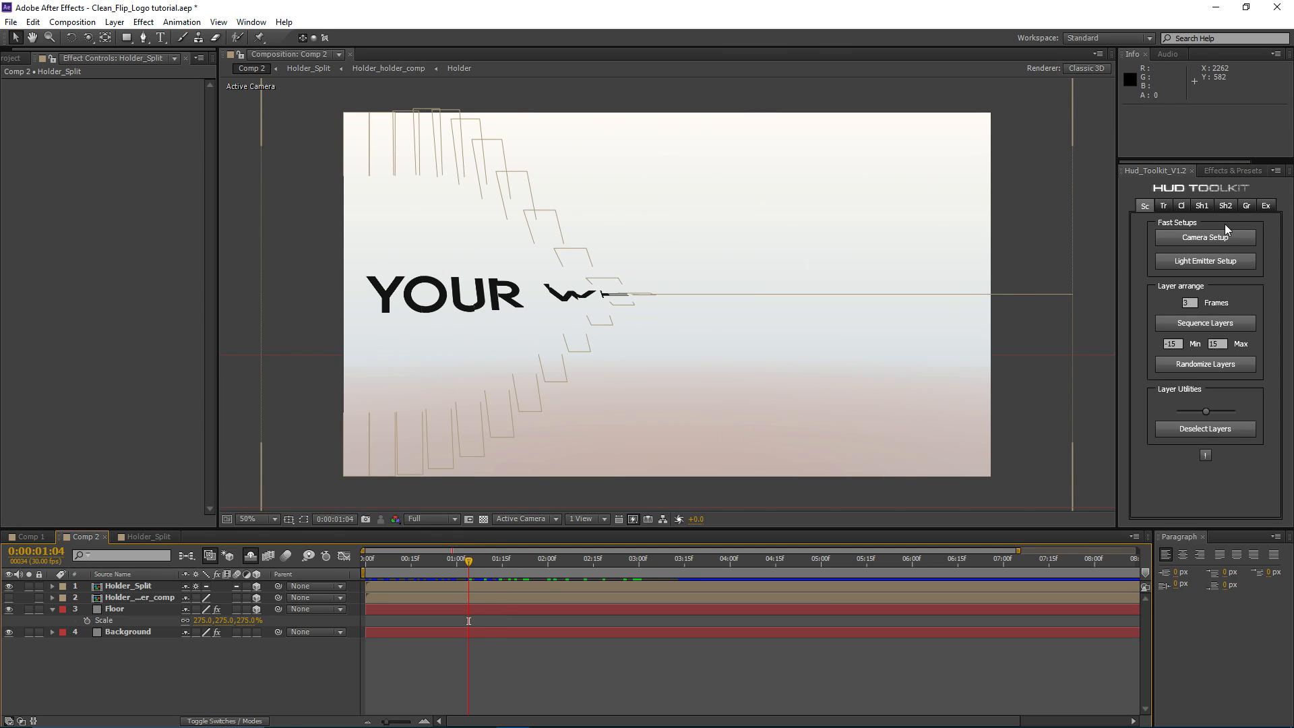
click(1192, 237)
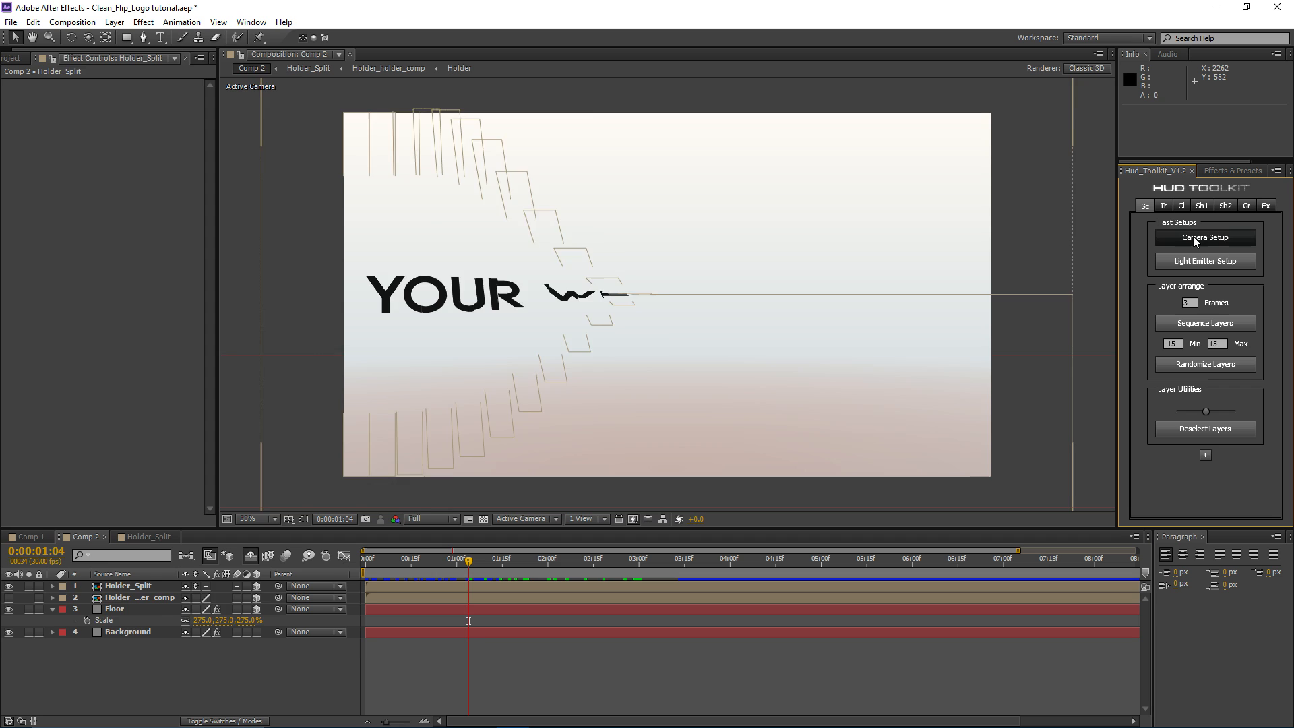
Step: Show the scene in Custom View 1 and rename the camera's control null to Target_Orbit_Cam
click(556, 525)
click(535, 665)
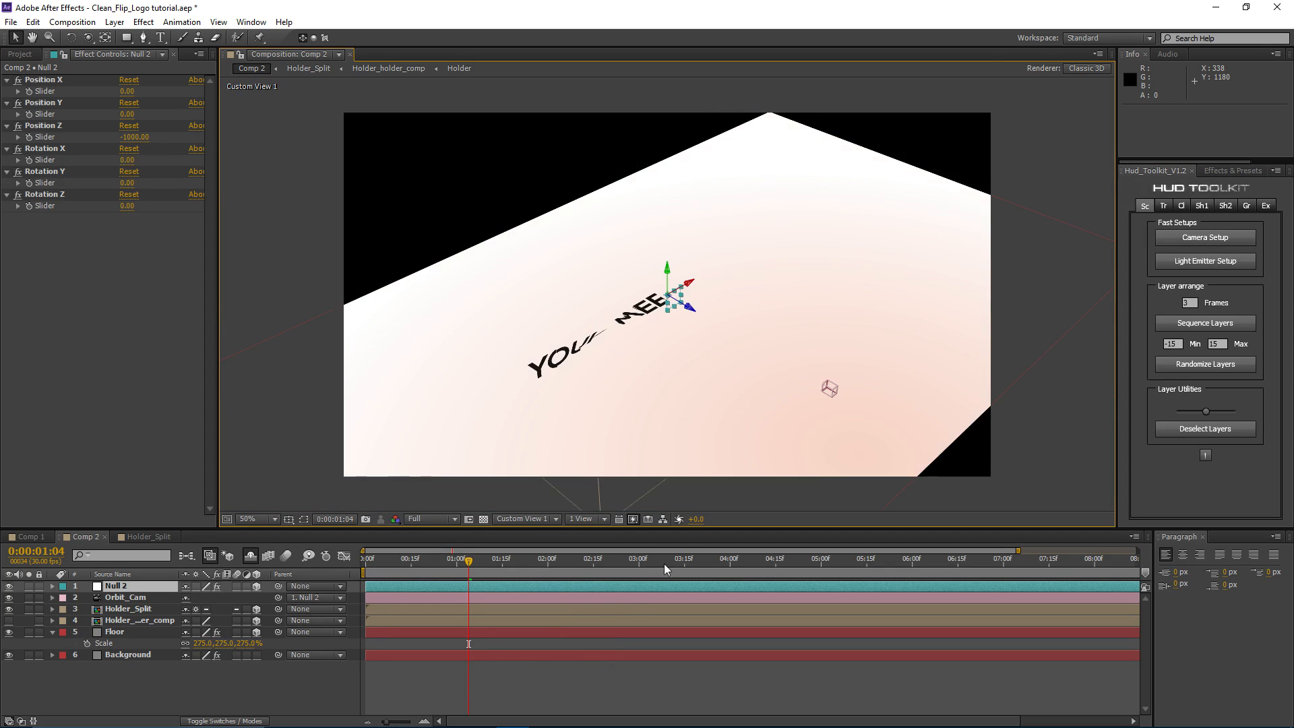
click(127, 577)
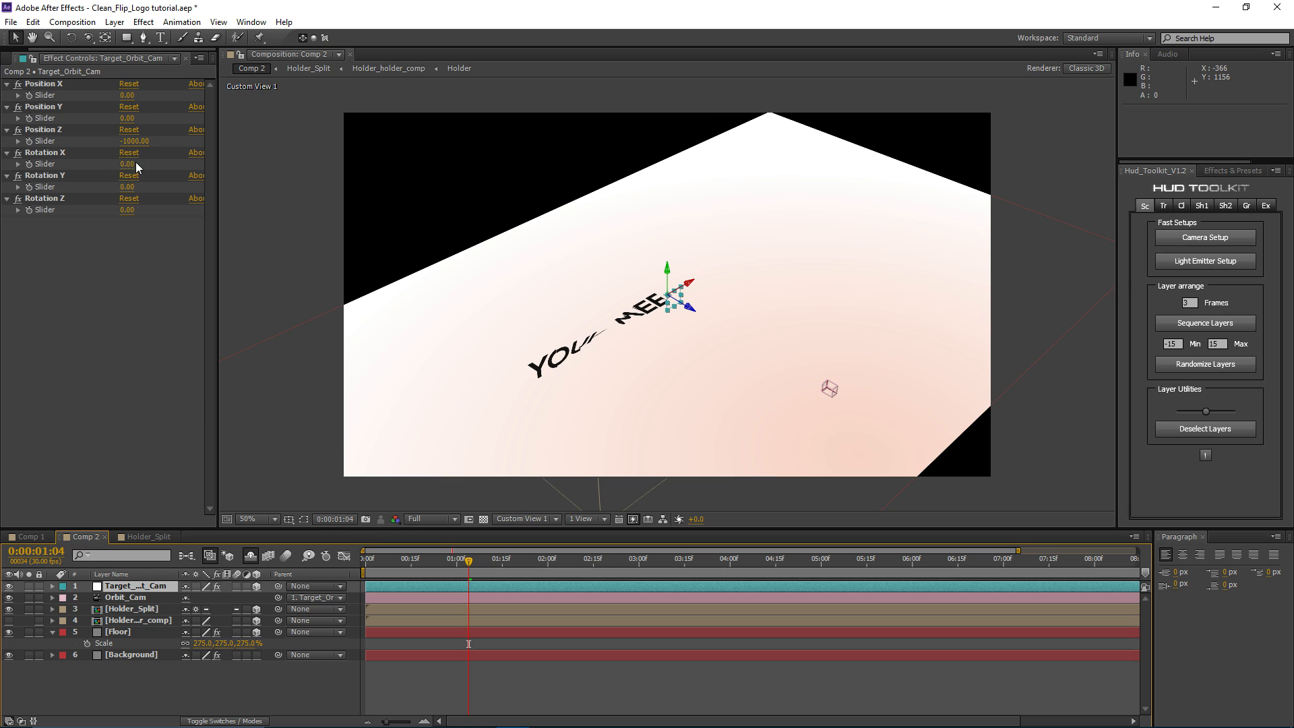
Step: Try setting Target_Orbit_Cam's Rotation Y slider to 76 and undo the change
click(42, 153)
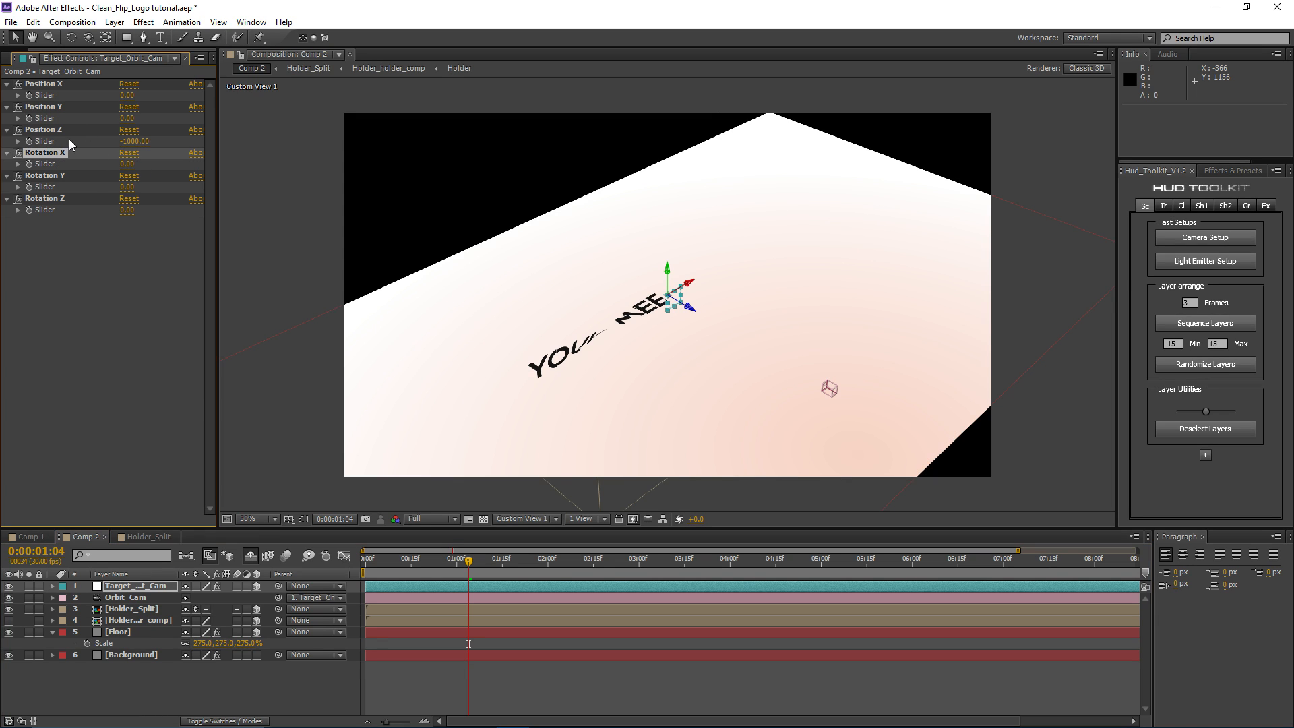
drag(126, 188, 191, 203)
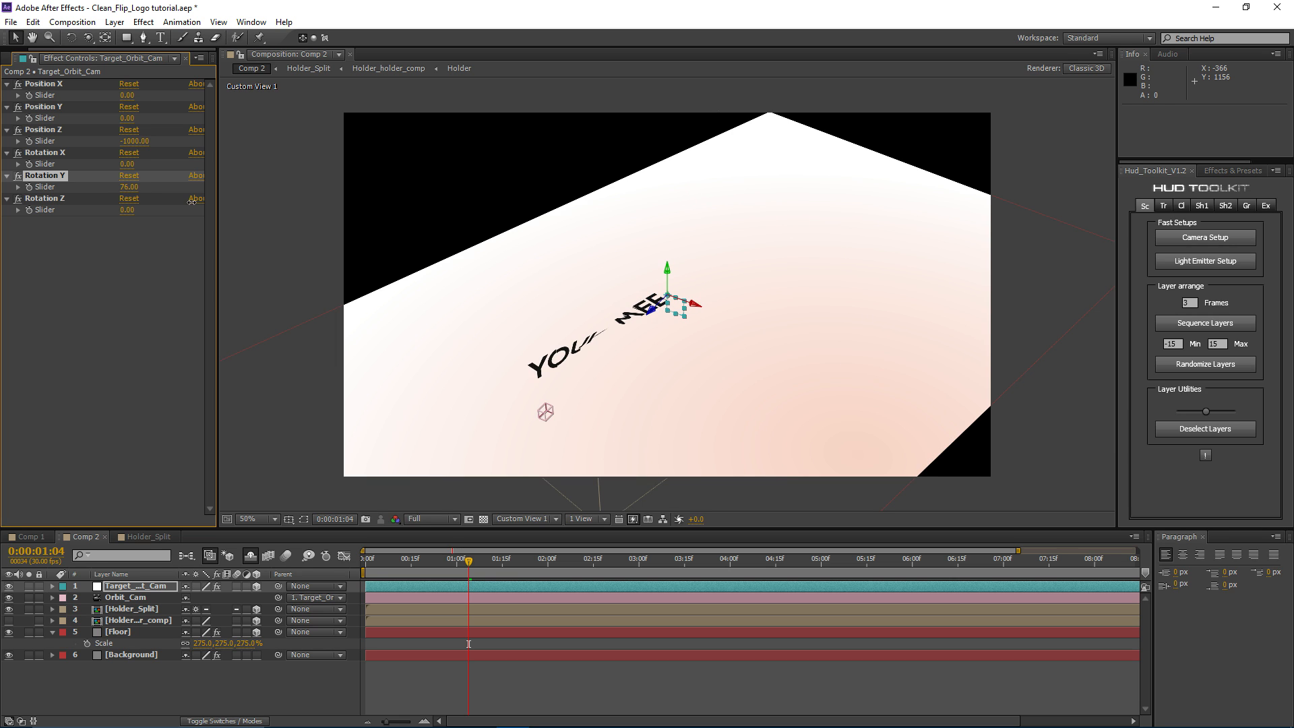
key(ctrl+z)
Step: Return to the Active Camera view and keyframe Target_Orbit_Cam's Rotation Y slider at 0 at the 3-second mark
click(530, 518)
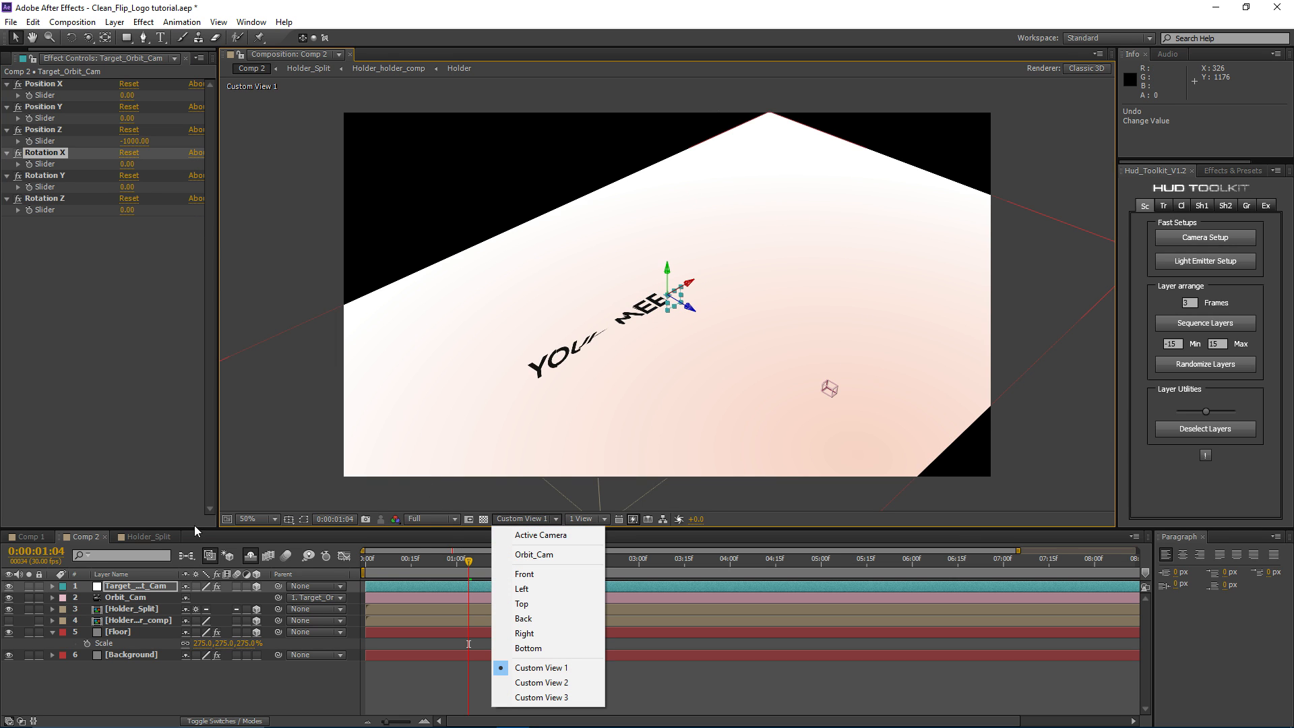
click(539, 535)
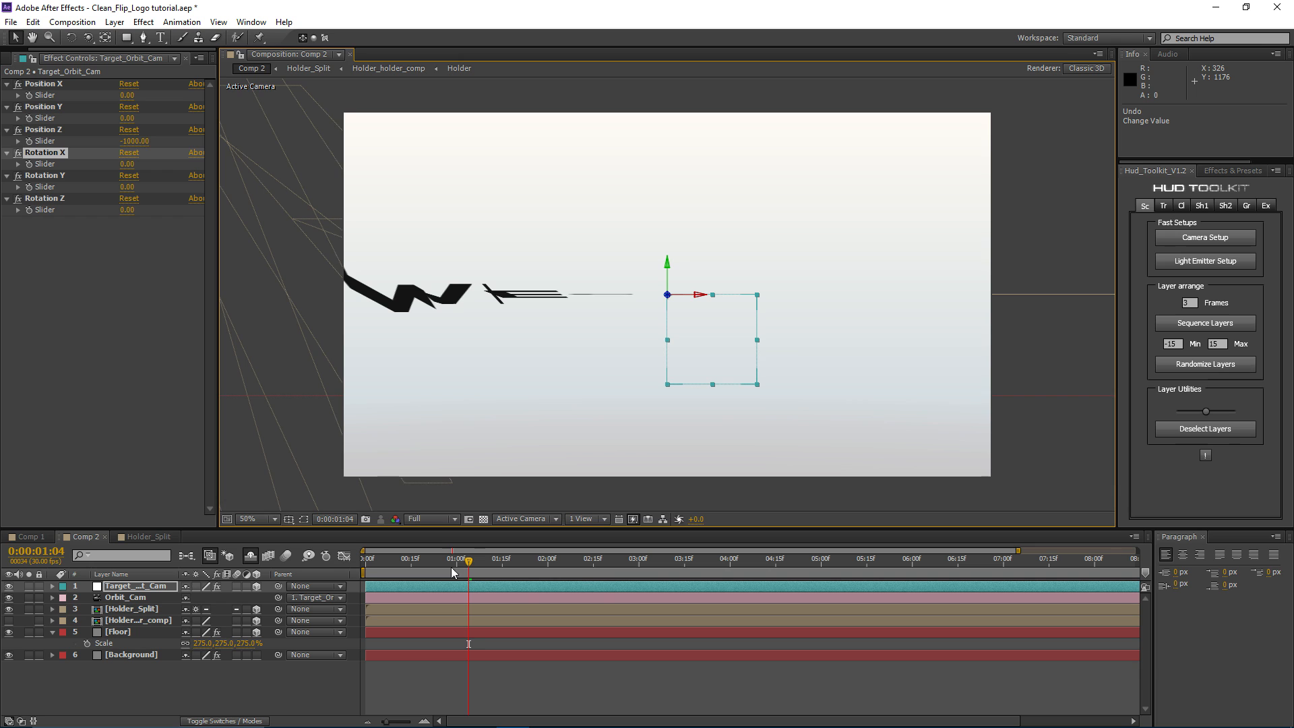
drag(473, 570, 639, 572)
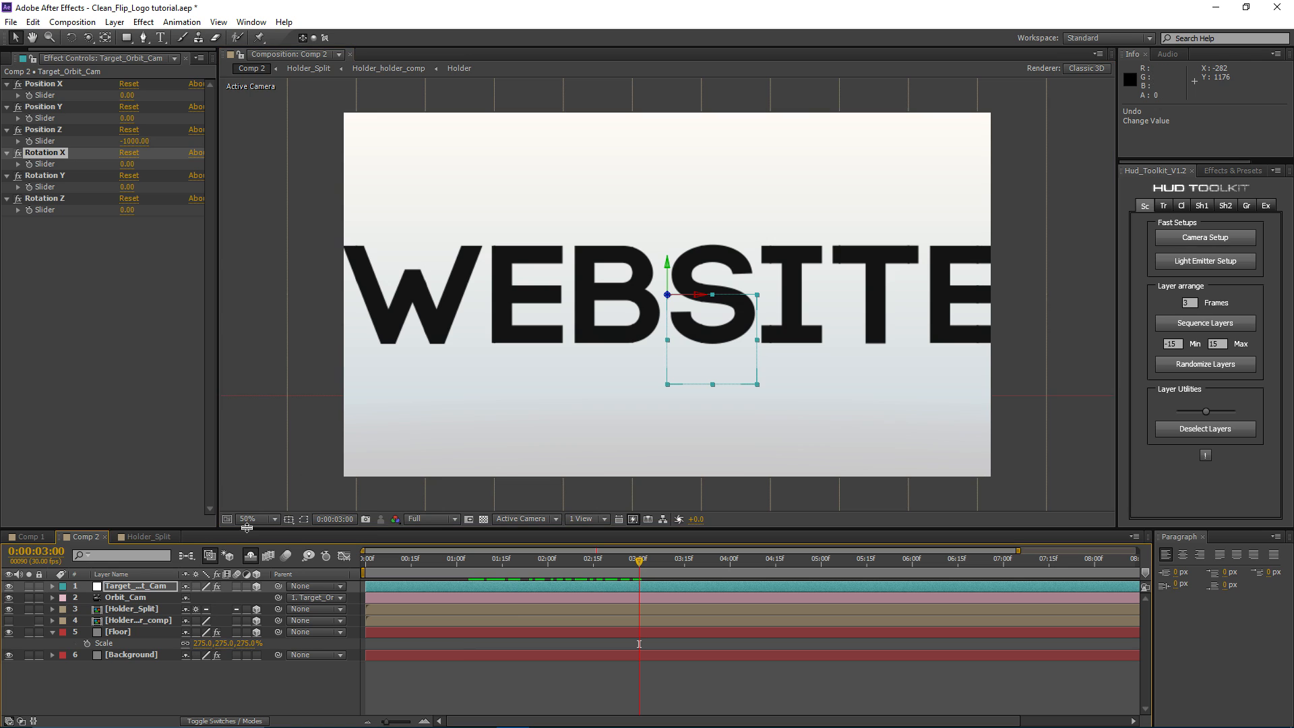
click(158, 587)
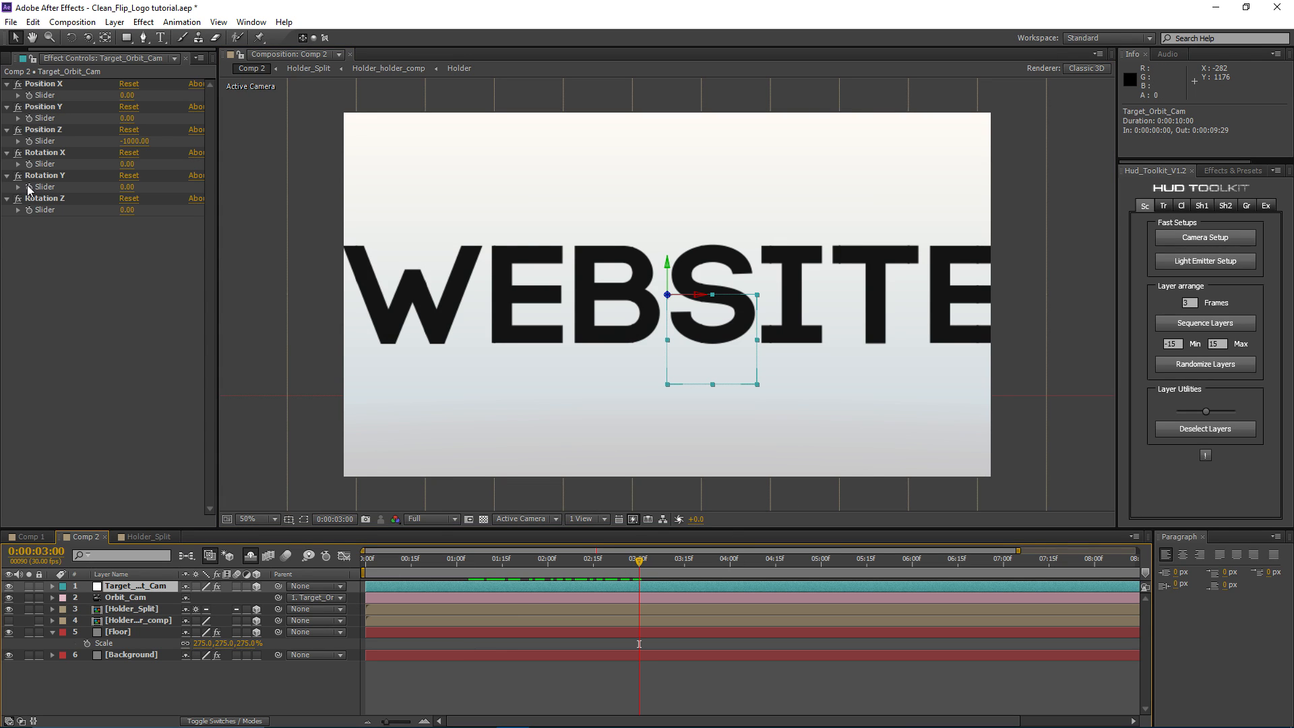
click(29, 186)
Step: Set Target_Orbit_Cam's Rotation Y slider to 88 at the first frame, and its Position Z slider to -1578 with the time at 3 seconds
click(630, 559)
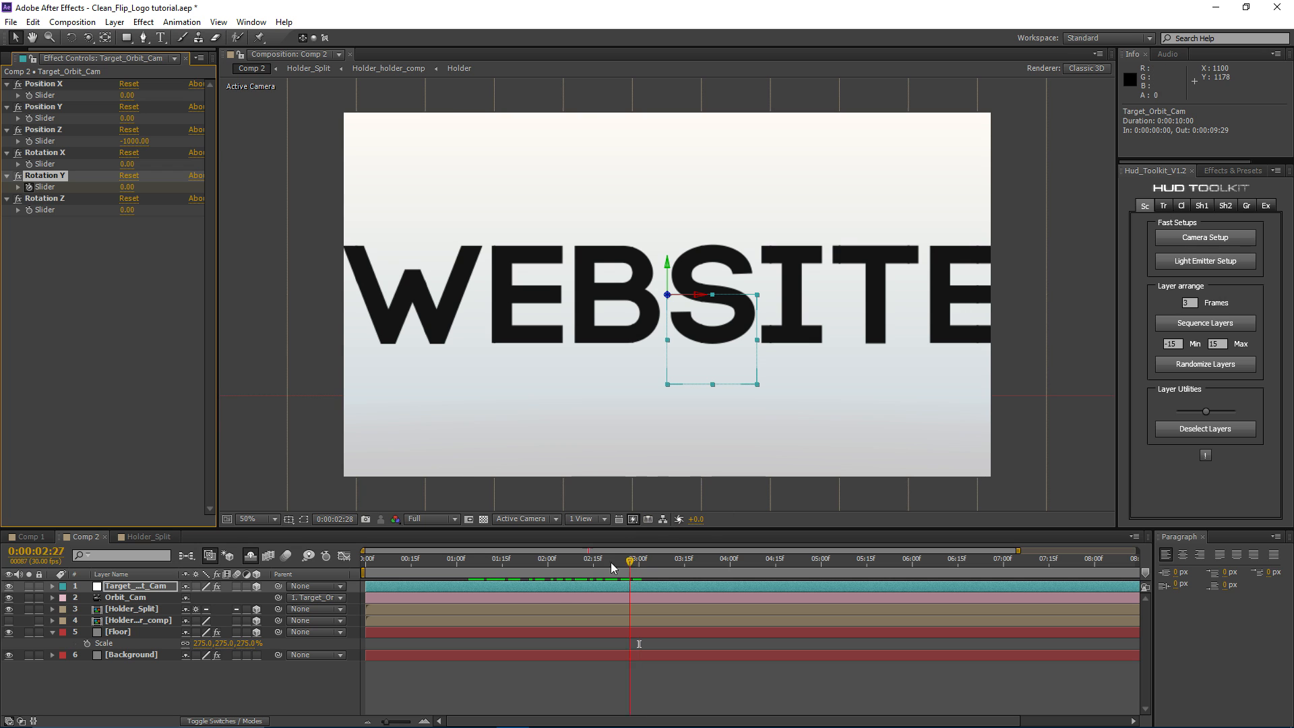
drag(613, 568, 329, 562)
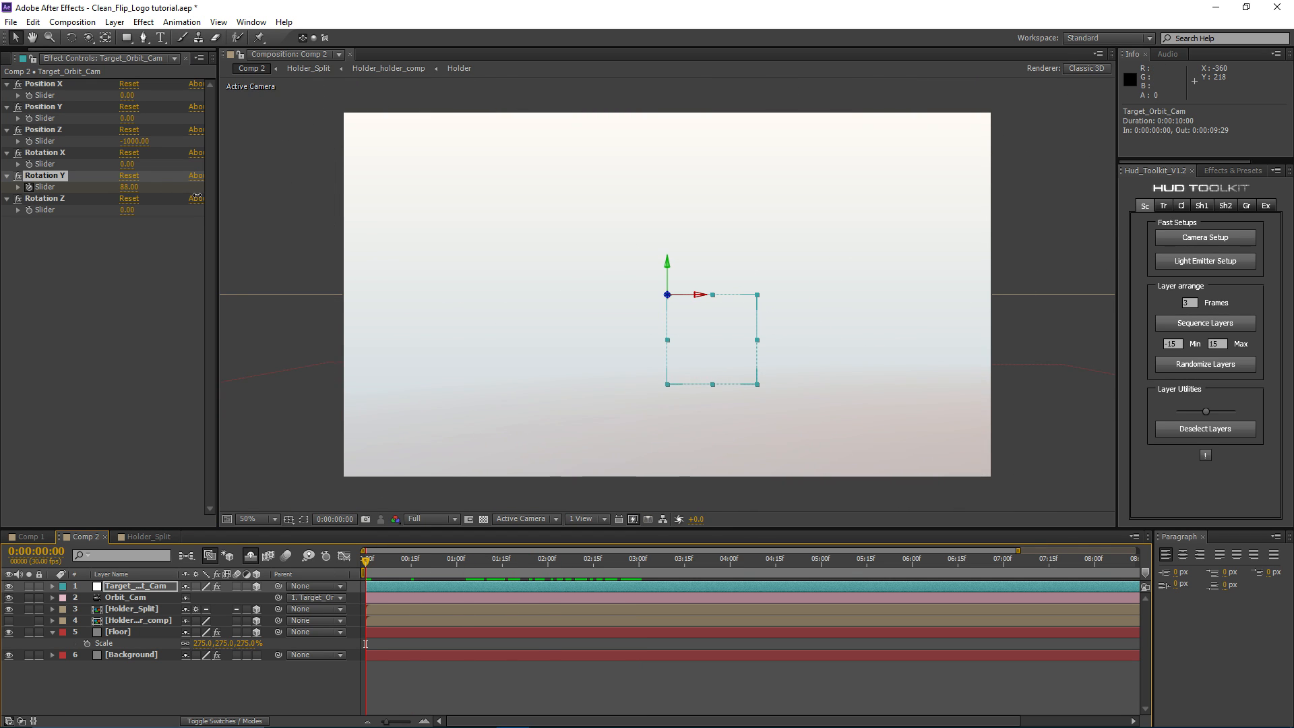
drag(197, 196, 197, 196)
drag(367, 562, 639, 590)
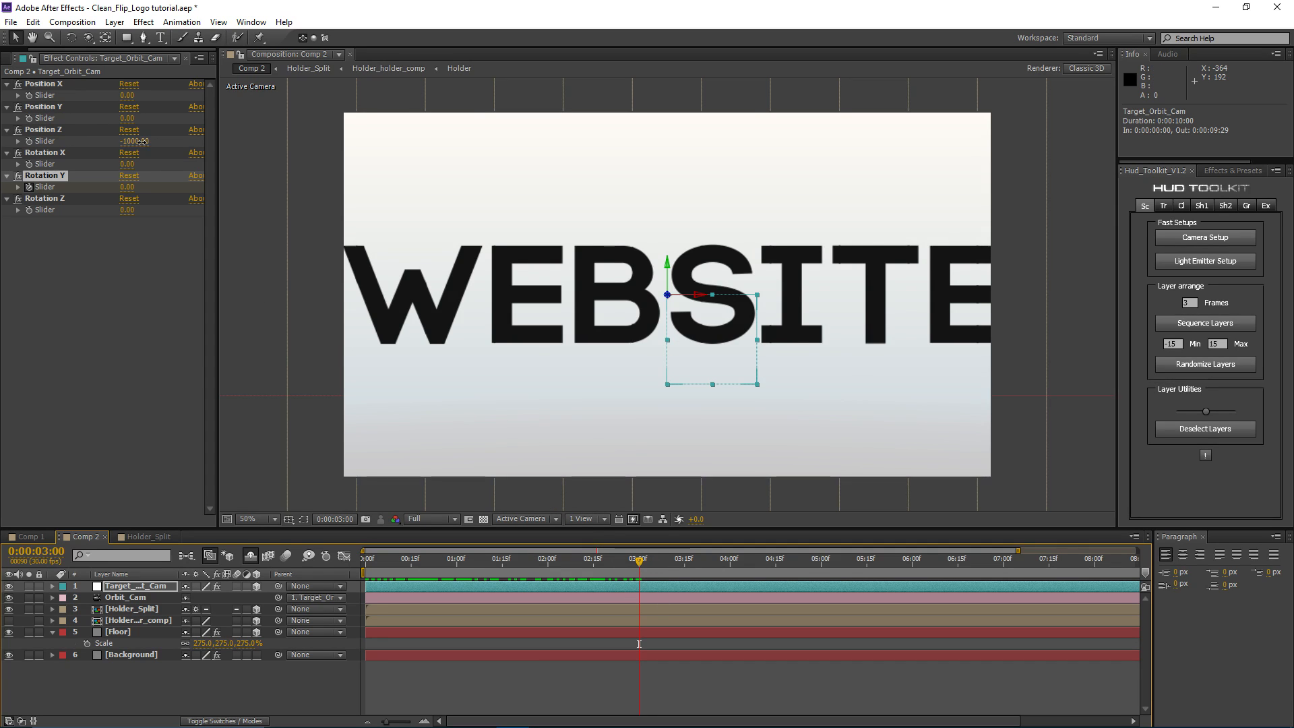
drag(142, 141, 107, 152)
Step: Set Orbit_Cam's Angle of View to 75 in its camera settings and preview the text flip
click(135, 597)
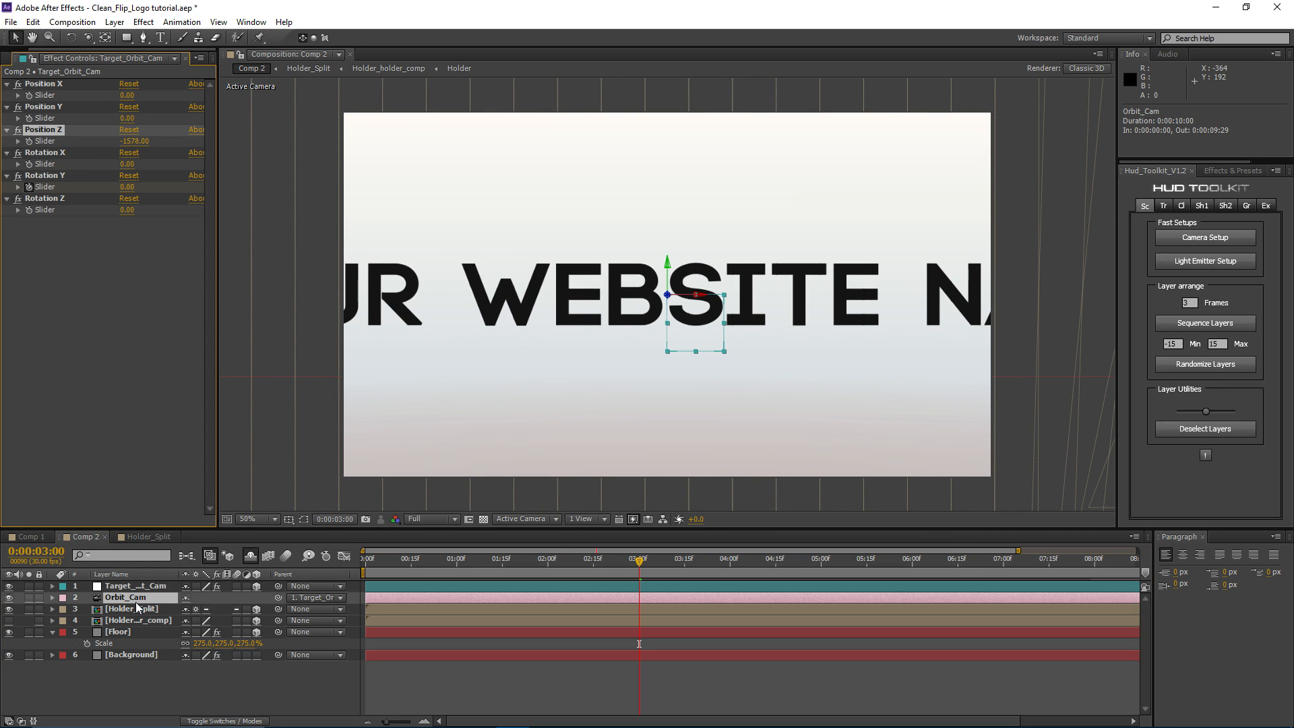
click(72, 22)
mouse_move(114, 21)
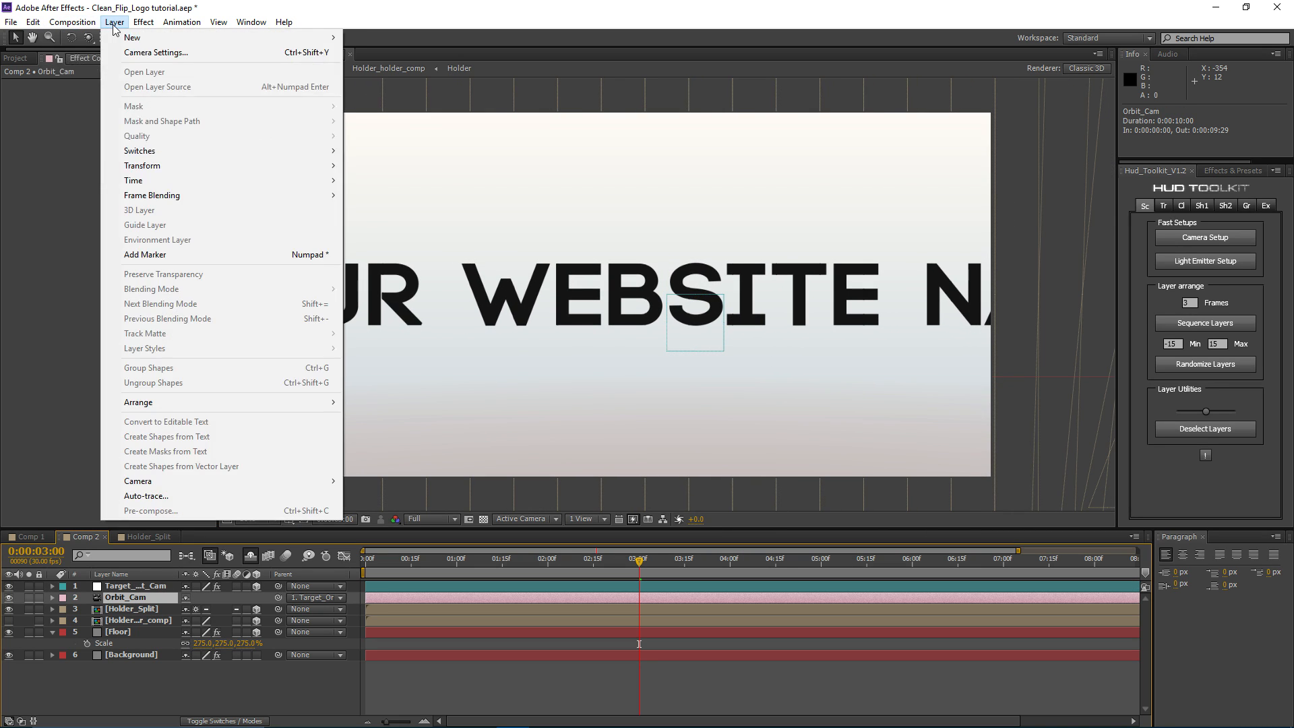
click(132, 53)
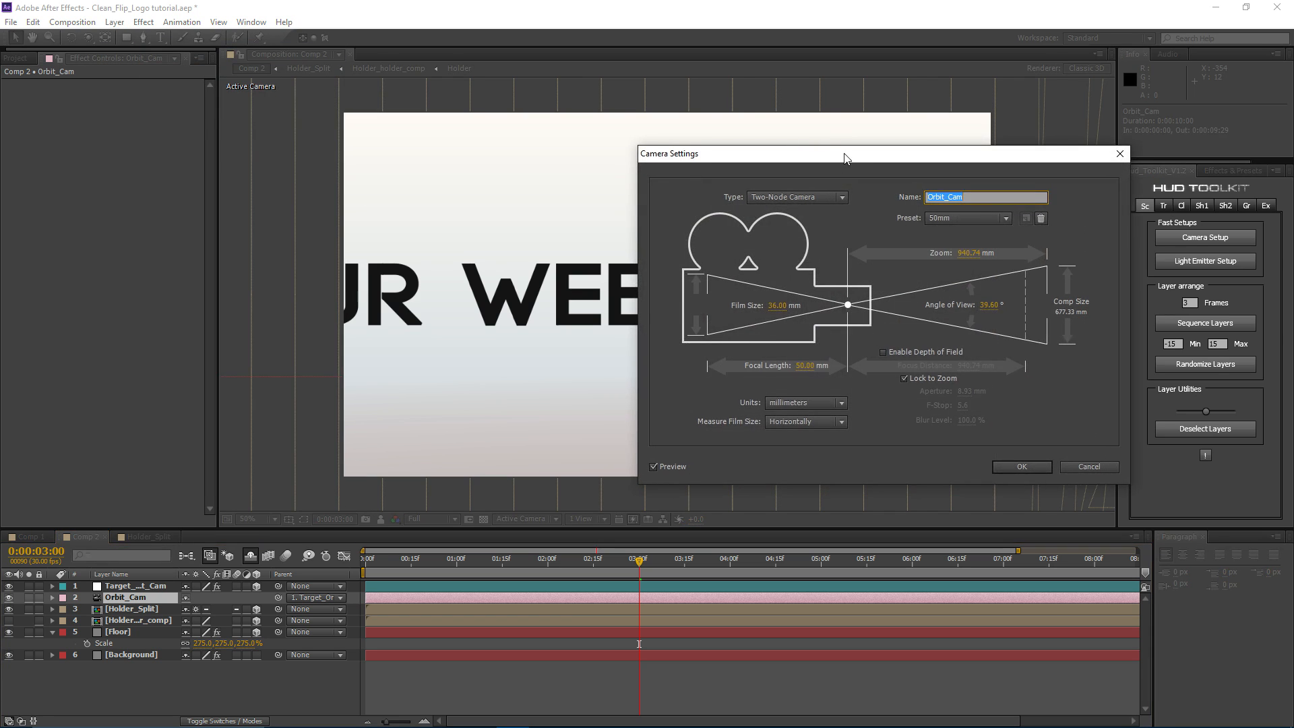
drag(843, 153, 275, 153)
click(417, 298)
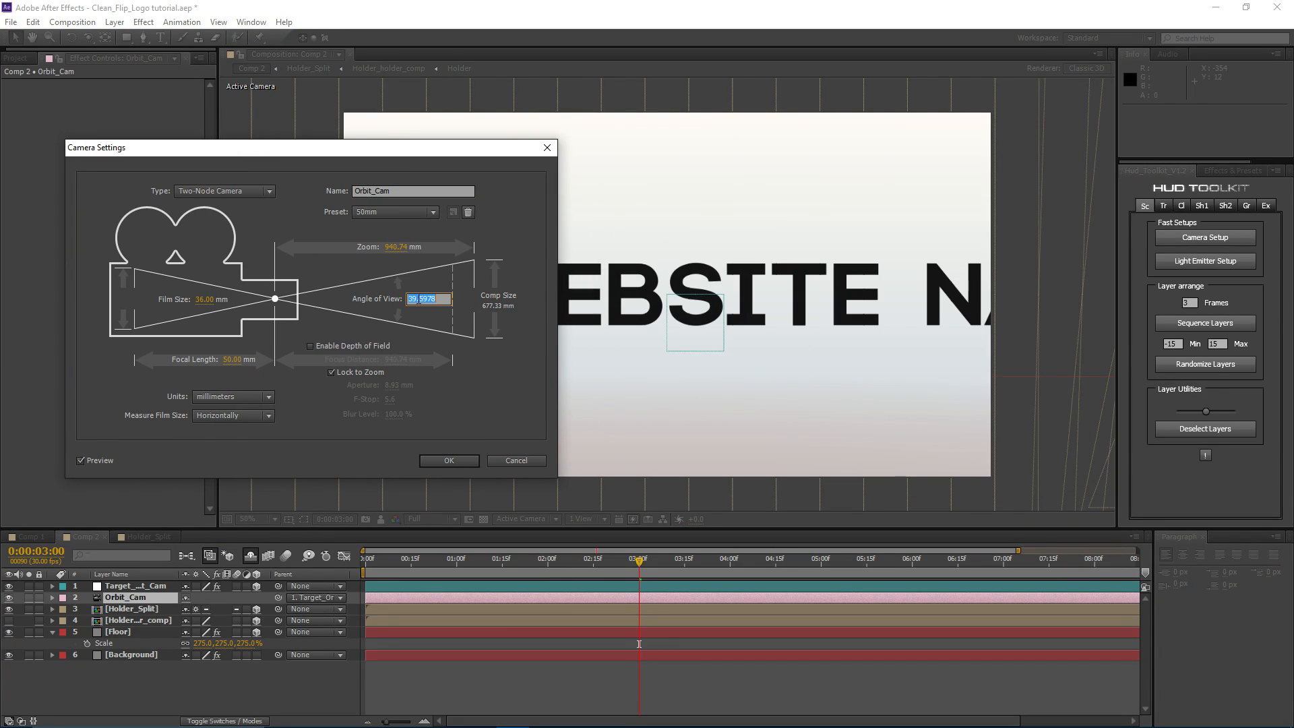
text(75)
click(454, 461)
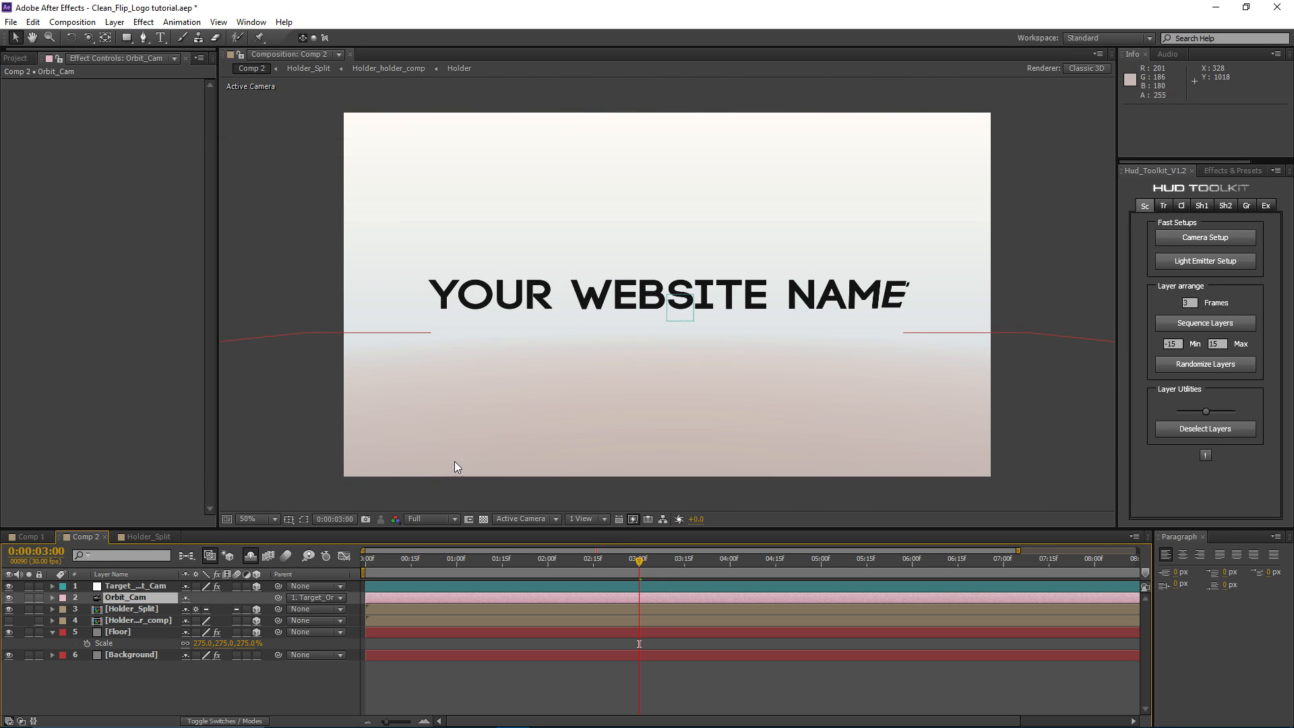
drag(637, 565, 696, 591)
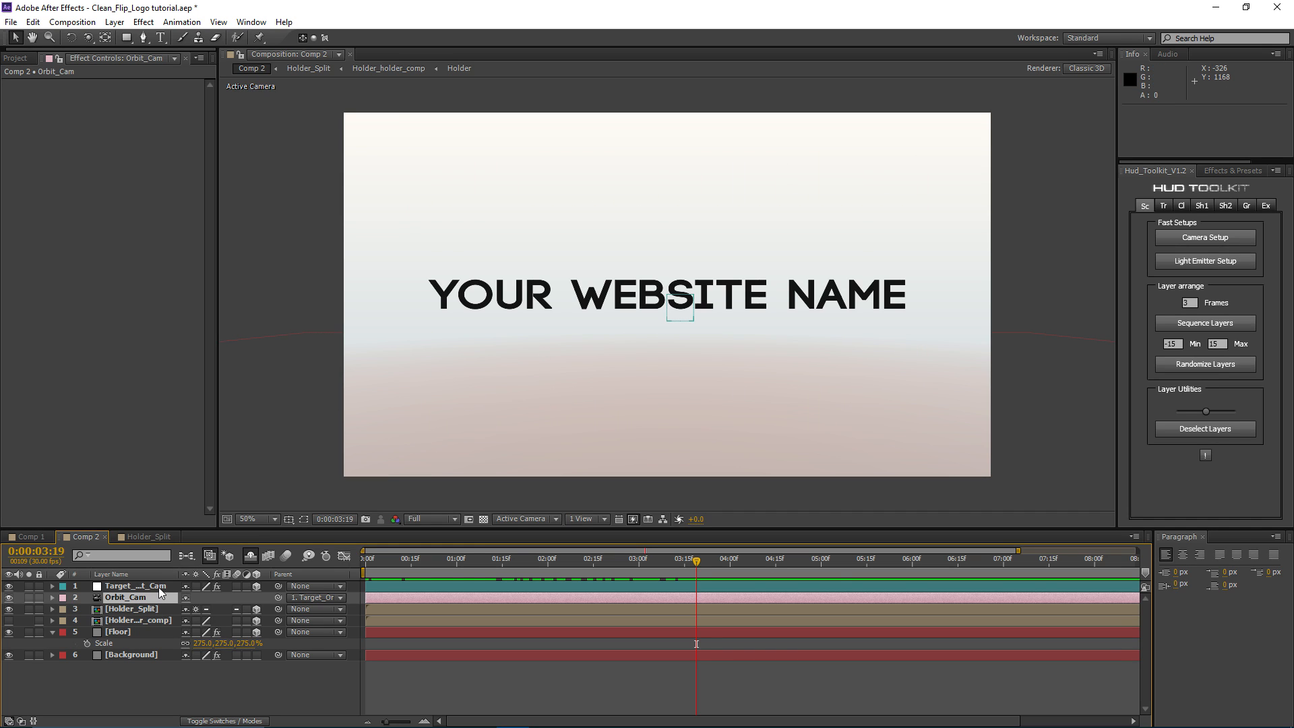
Step: Duplicate the Holder_Split layer, rotate the lower copy to lie flat and move it down to Position 960, 916, 0
click(128, 608)
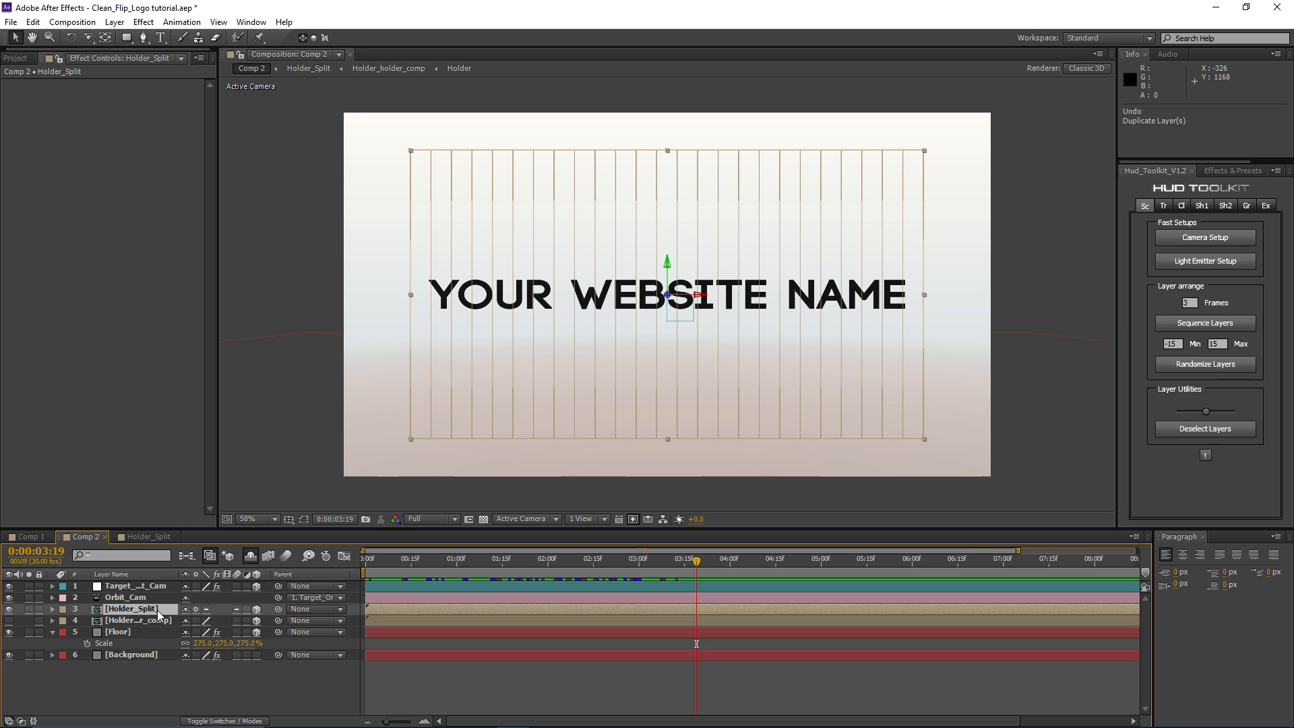
key(ctrl+d)
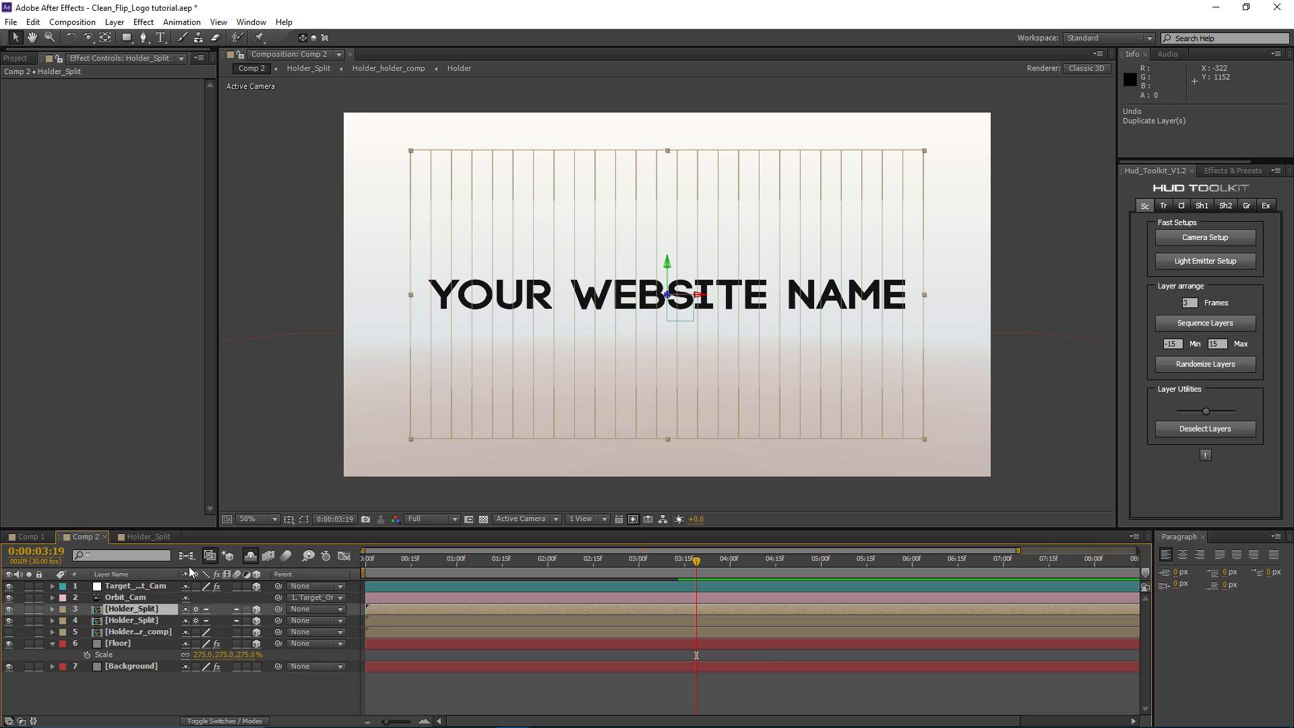
key(ctrl+Down)
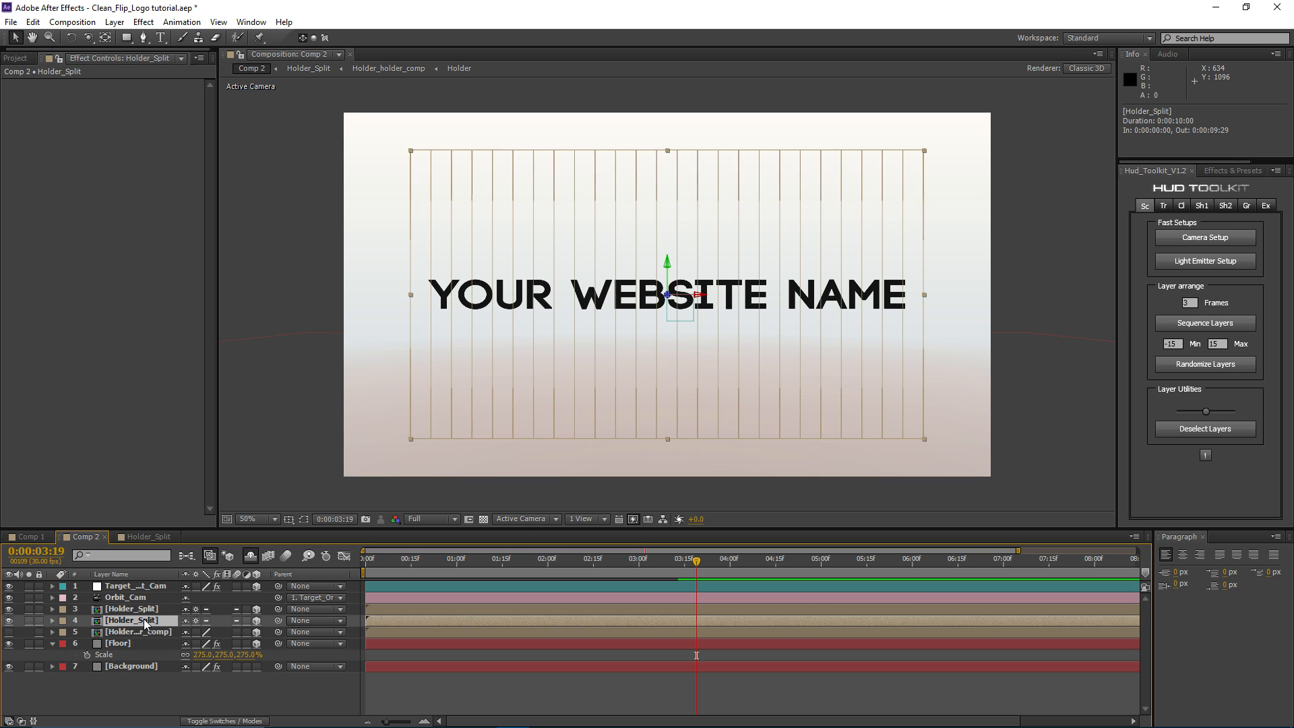
key(w)
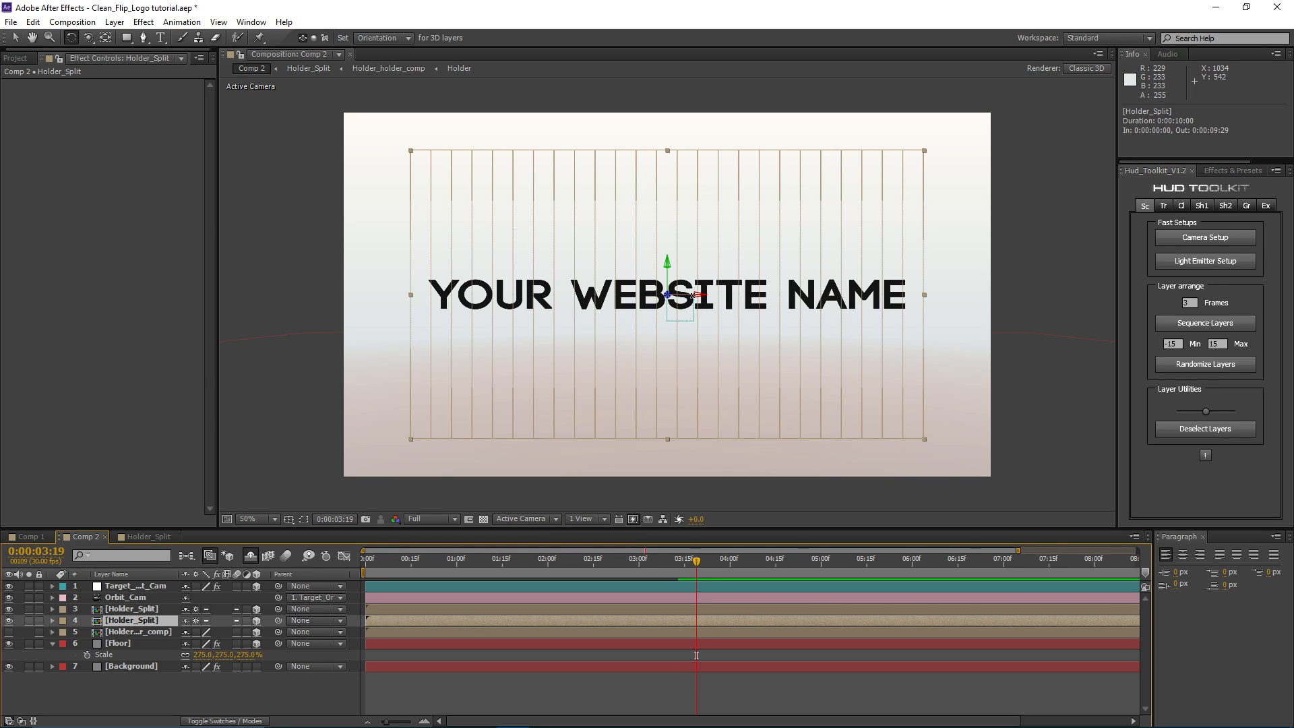
drag(693, 291, 661, 393)
key(v)
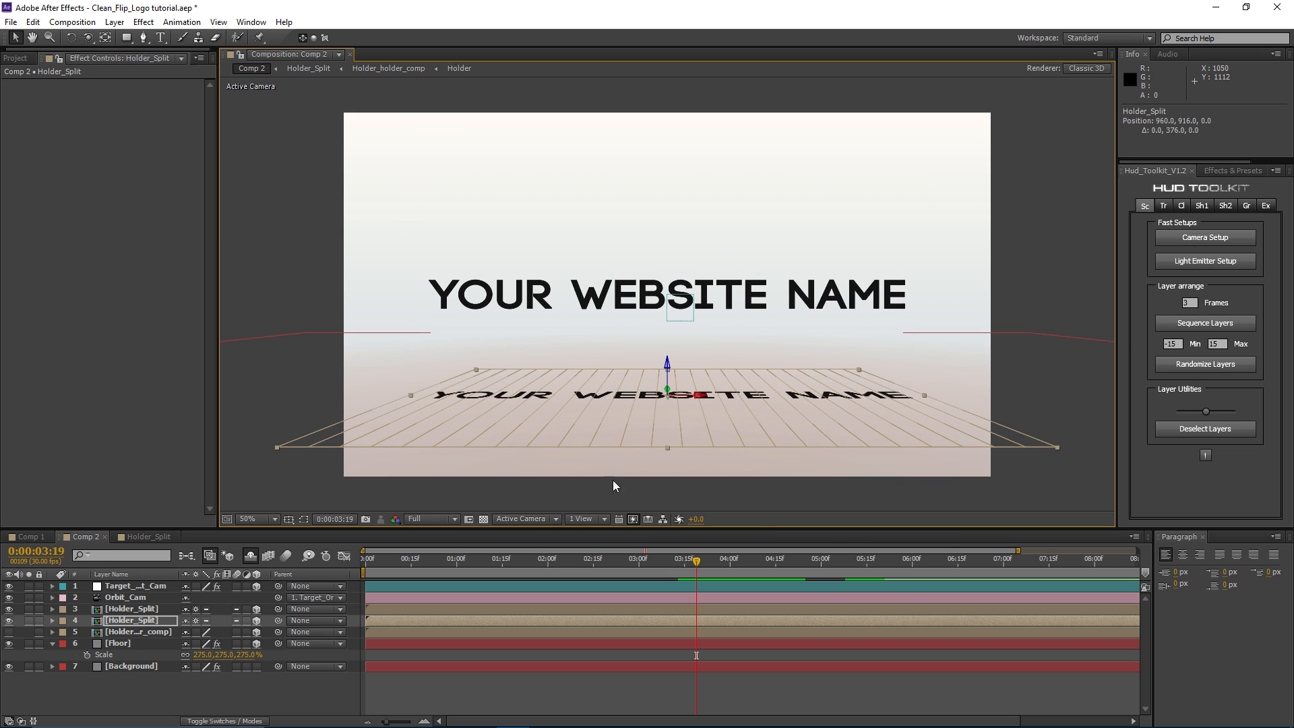
Step: Unlink the flat Holder_Split copy's Scale and set it to 100% in X, 160% in Y and 1% in Z
click(132, 620)
key(s)
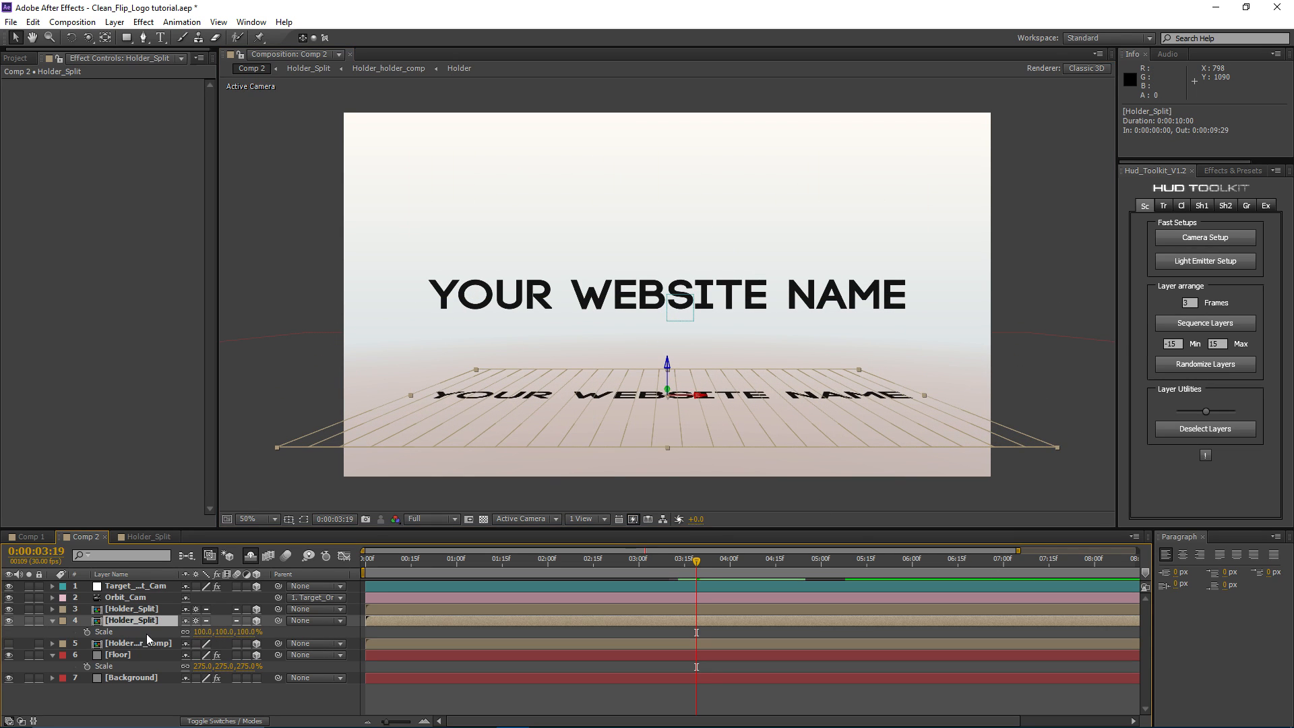
click(185, 631)
drag(664, 558, 546, 570)
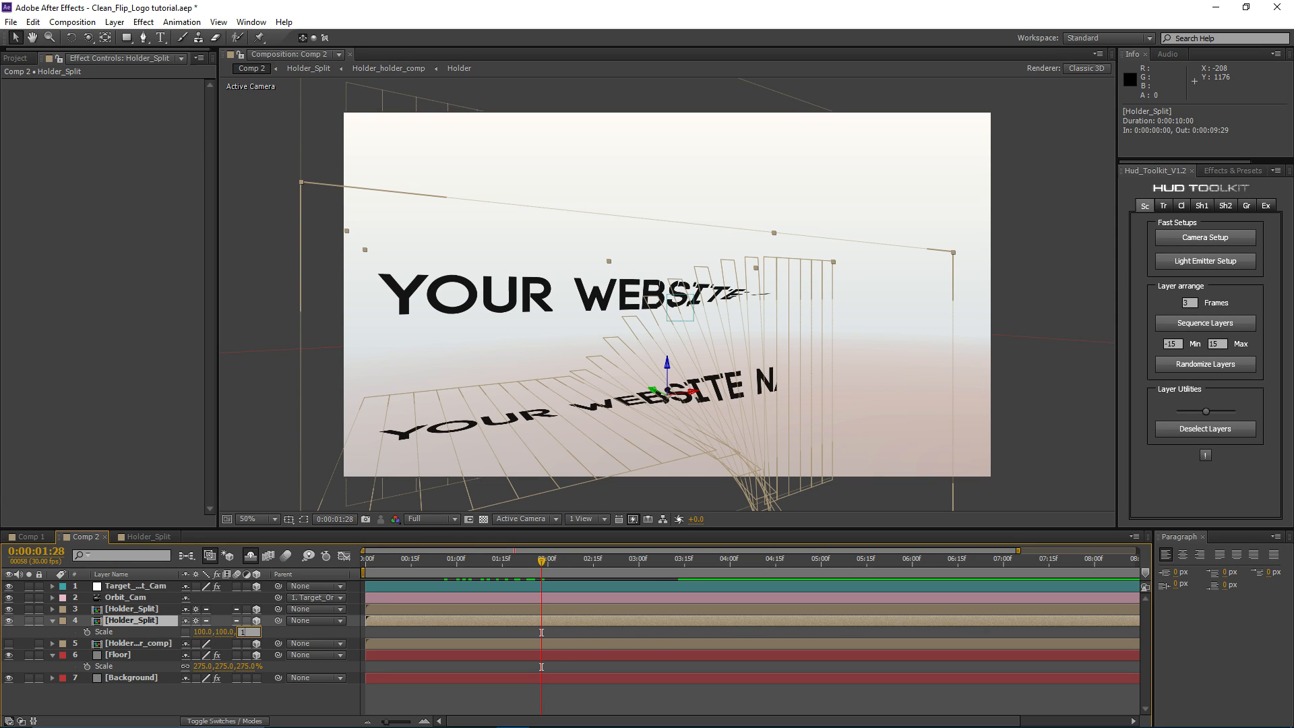
key(Return)
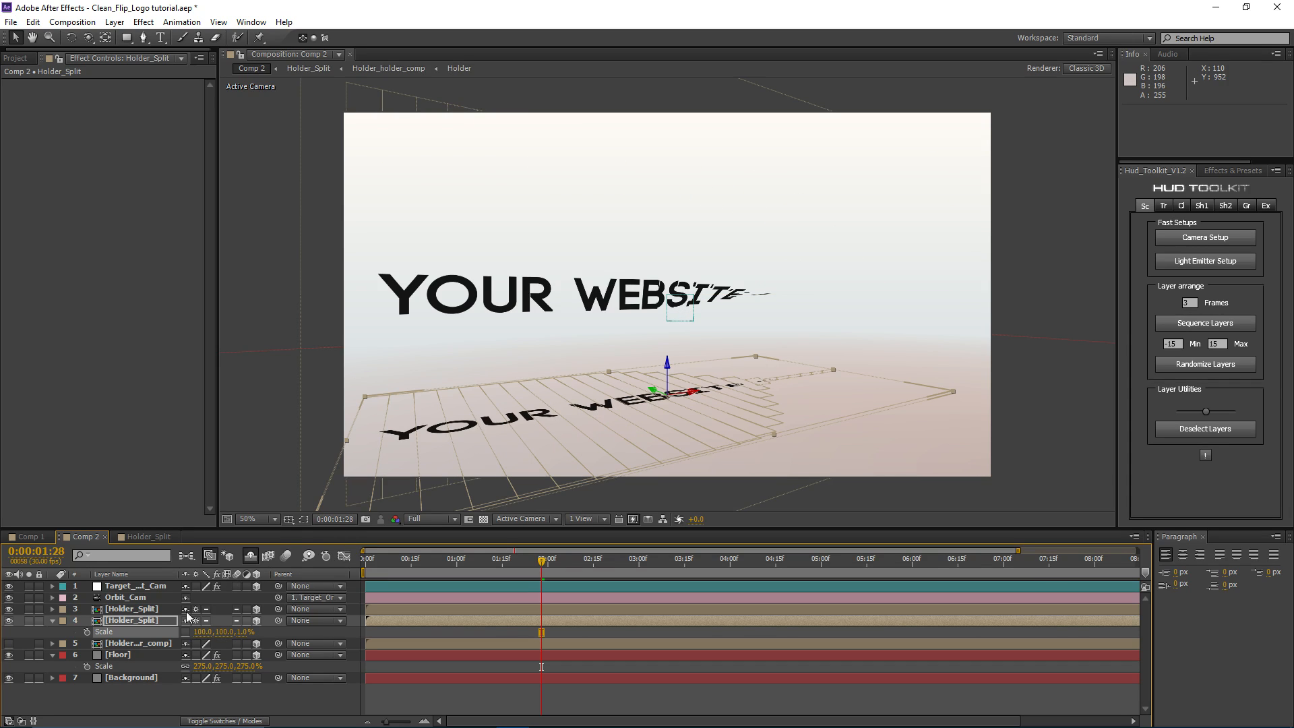
drag(211, 642, 264, 630)
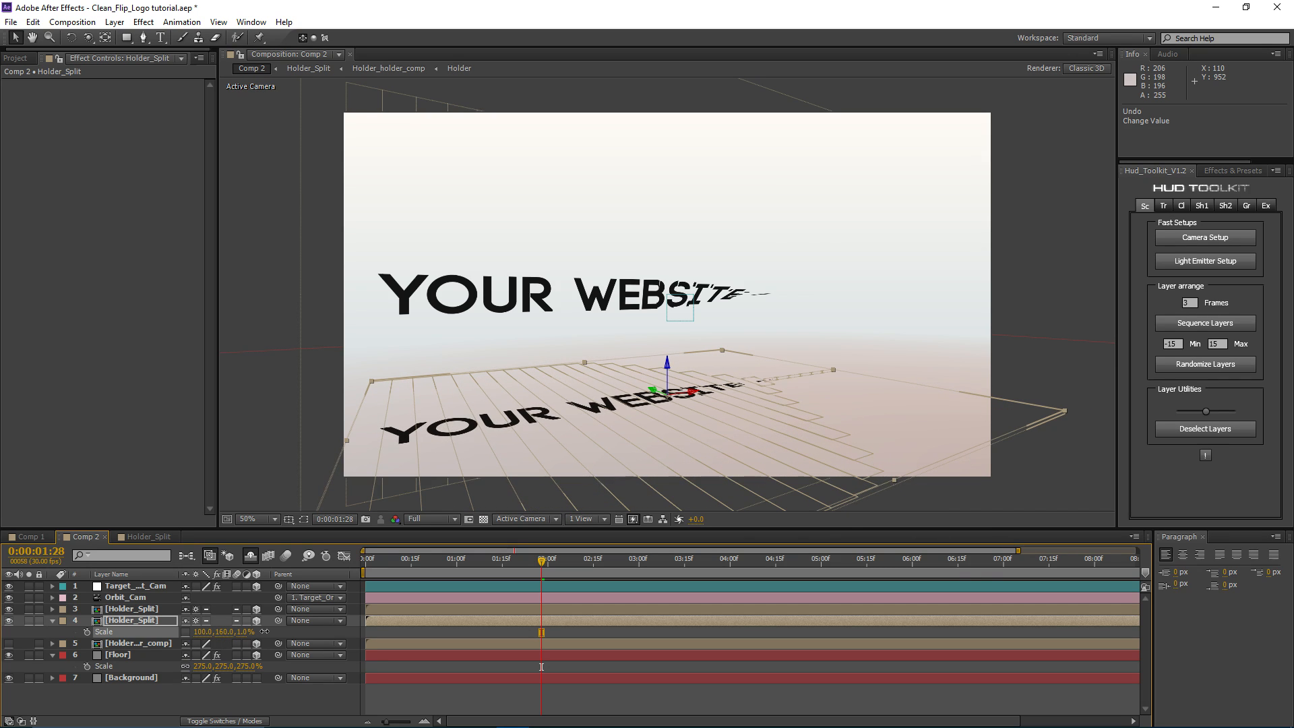
Step: Apply a Fill effect to the flat Holder_Split copy and set its color to a dark blue
click(138, 619)
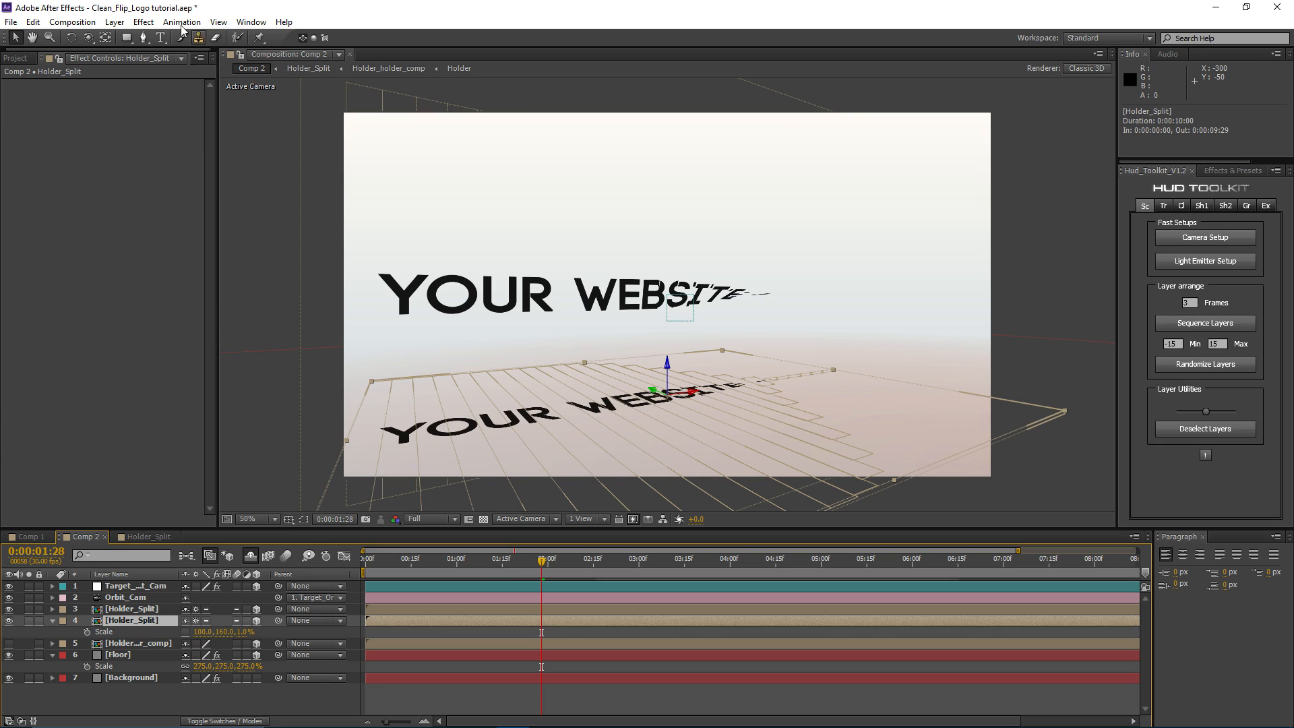
click(144, 23)
mouse_move(297, 191)
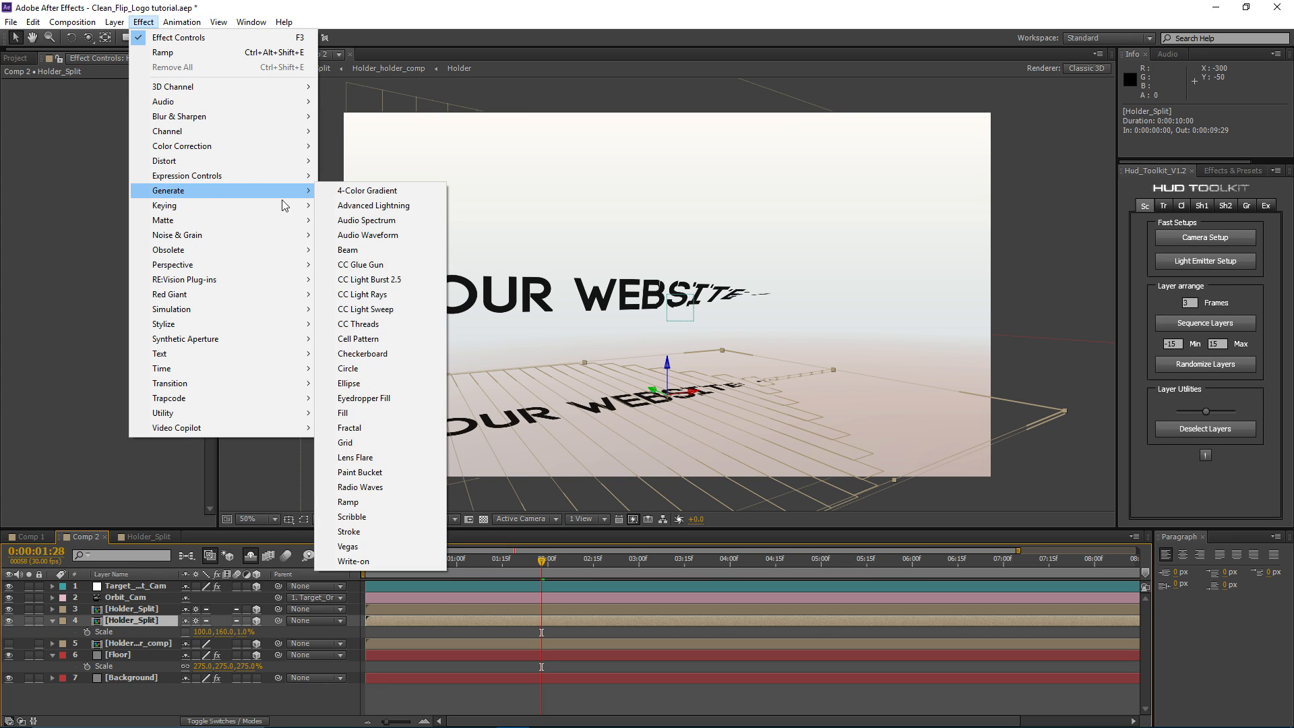
click(351, 414)
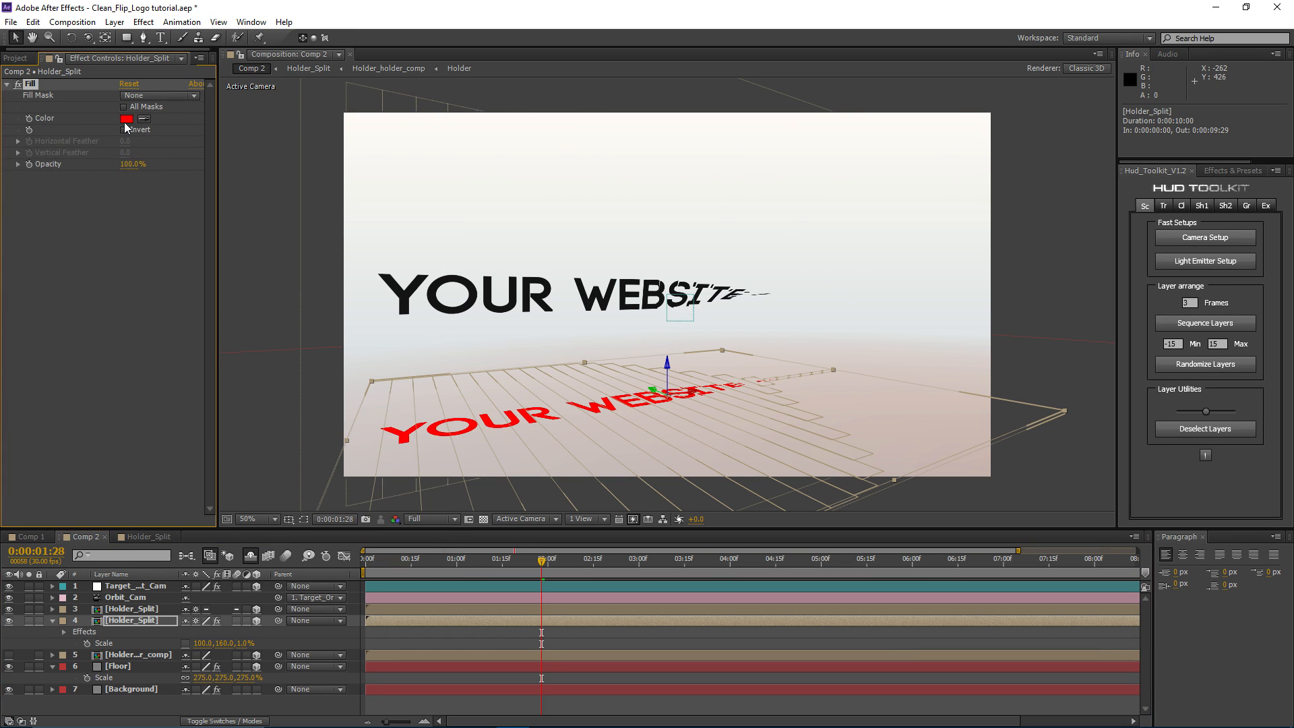
click(126, 120)
drag(307, 476, 301, 452)
drag(255, 362, 192, 342)
mouse_move(172, 412)
mouse_down()
mouse_move(176, 450)
mouse_move(169, 441)
mouse_up()
click(348, 362)
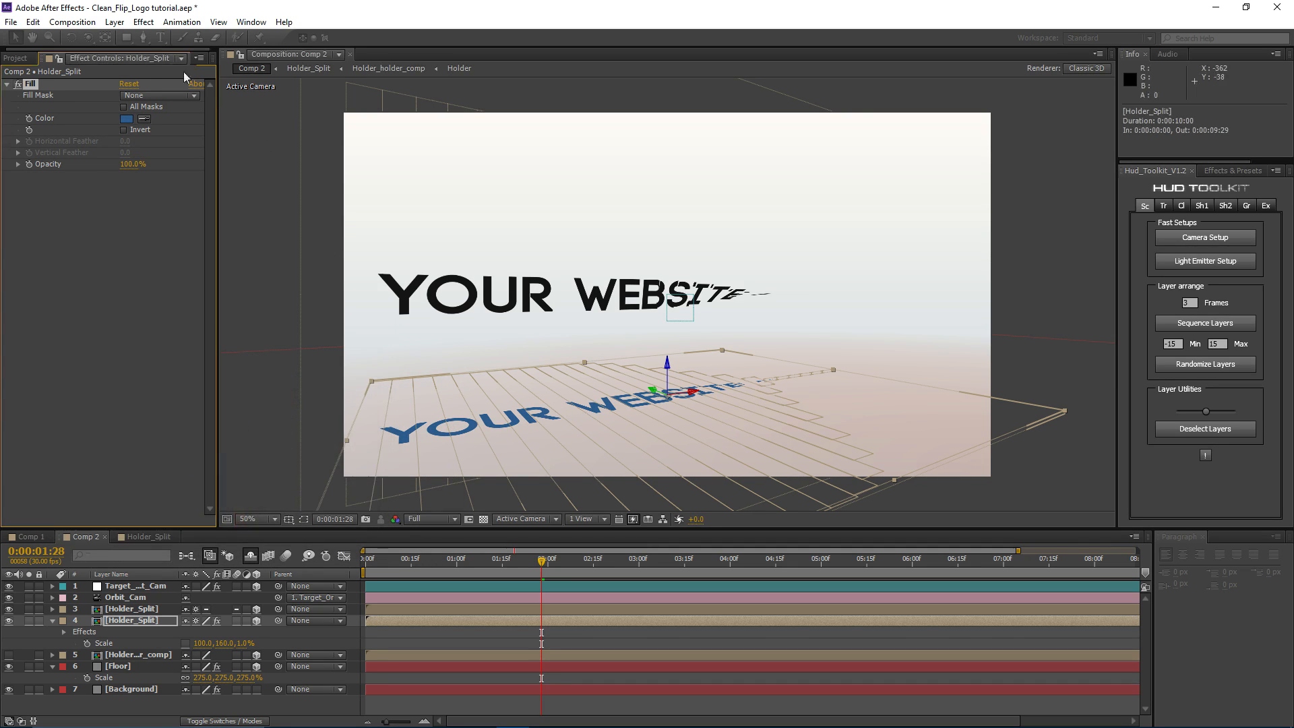
click(143, 21)
mouse_move(172, 117)
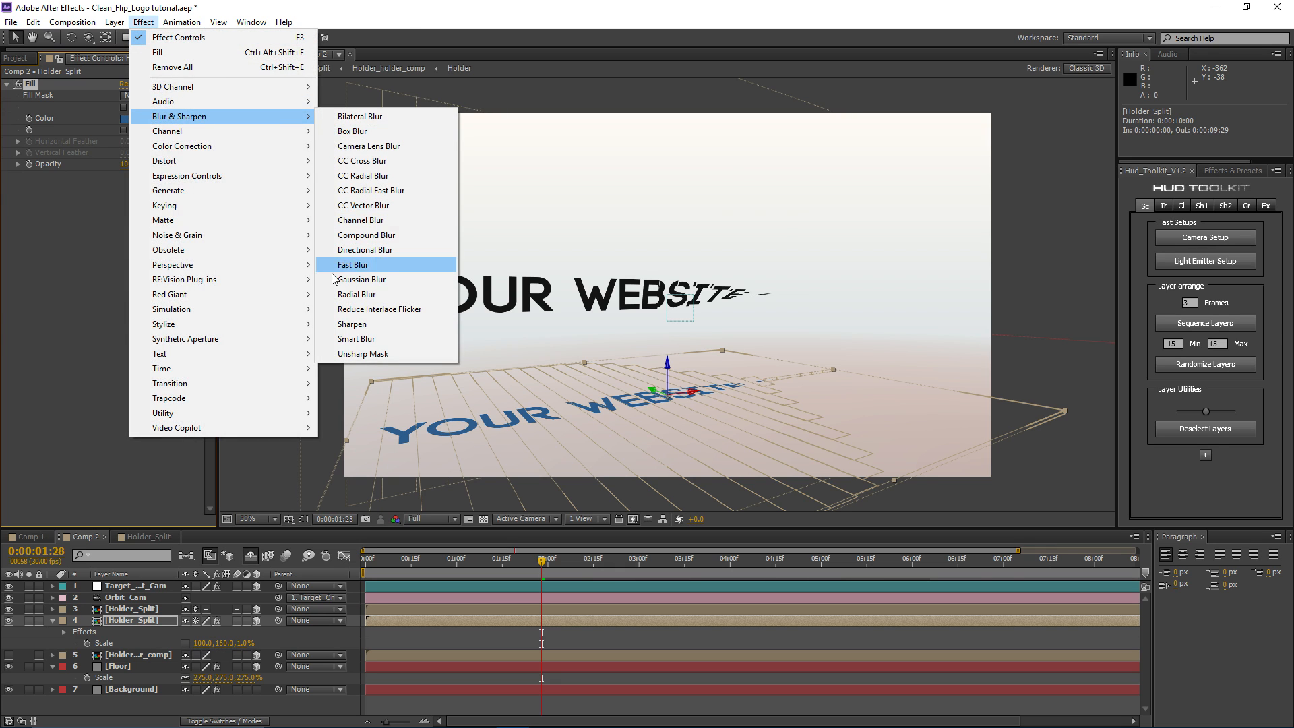
click(362, 279)
Step: Apply Fast Blur to the flat Holder_Split copy and set its Blurriness to 12
click(143, 22)
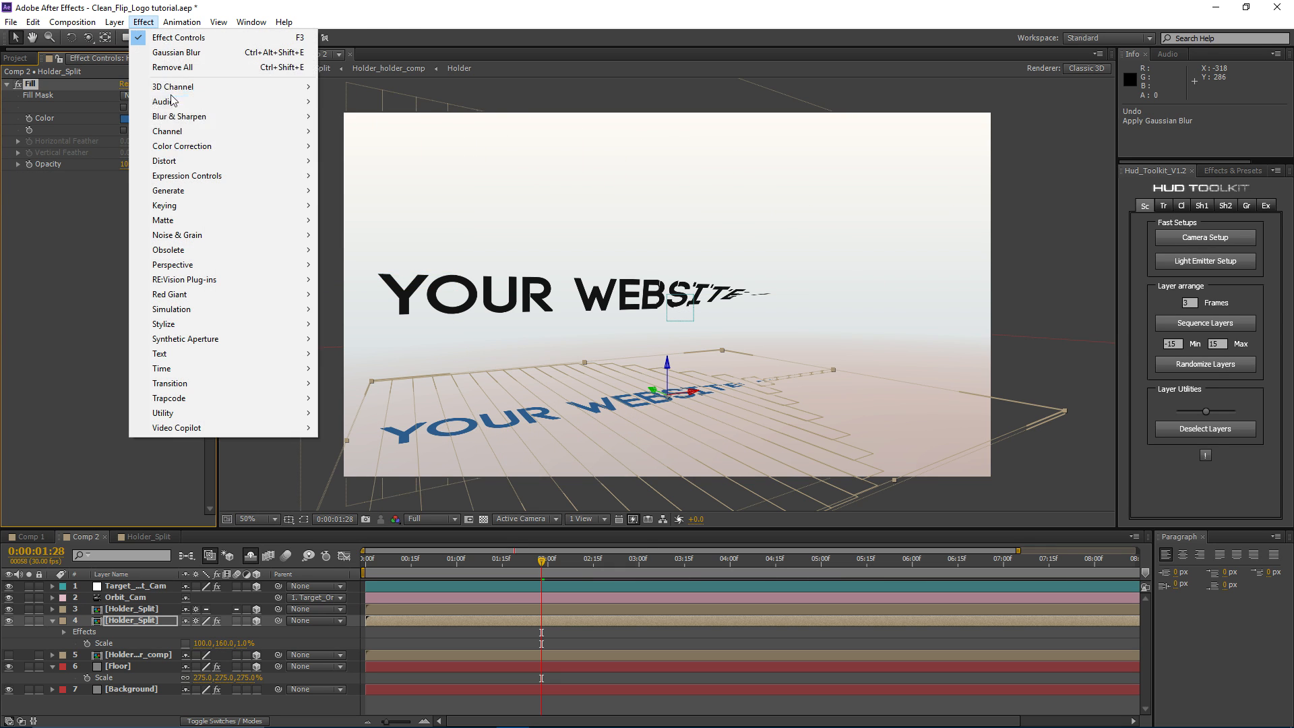
mouse_move(178, 116)
click(362, 264)
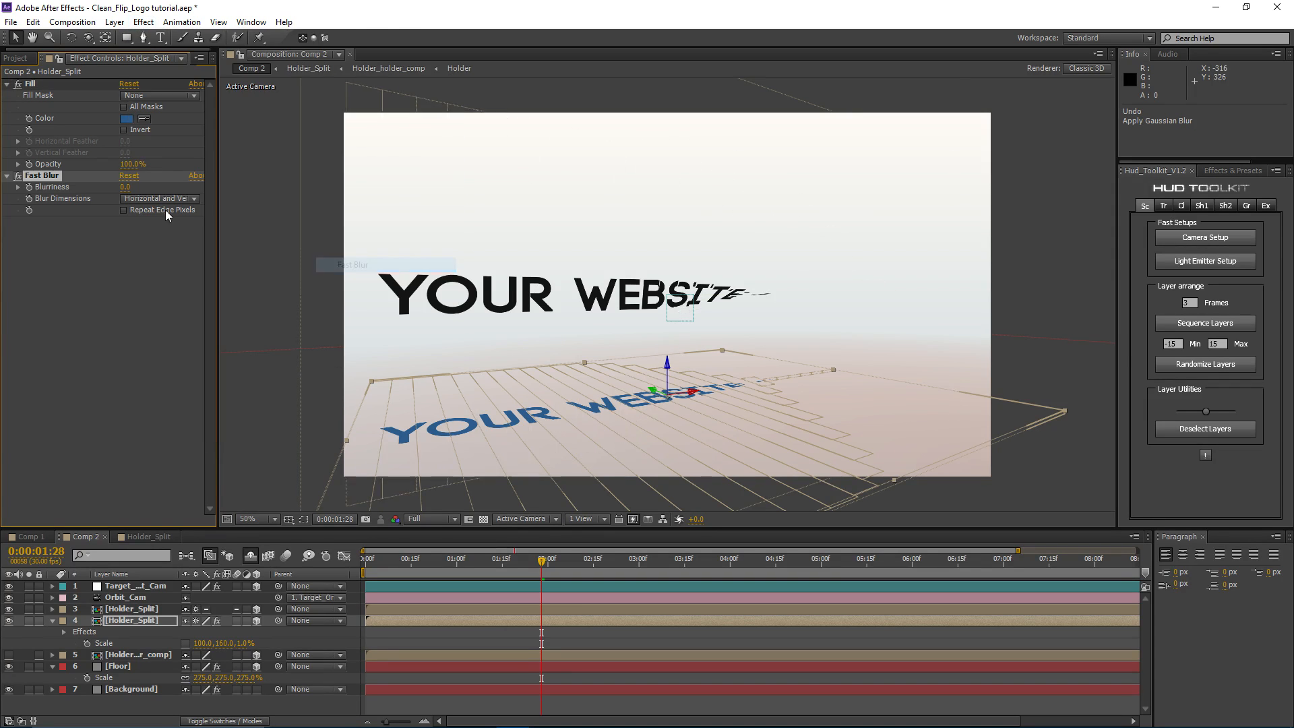
drag(127, 188, 135, 191)
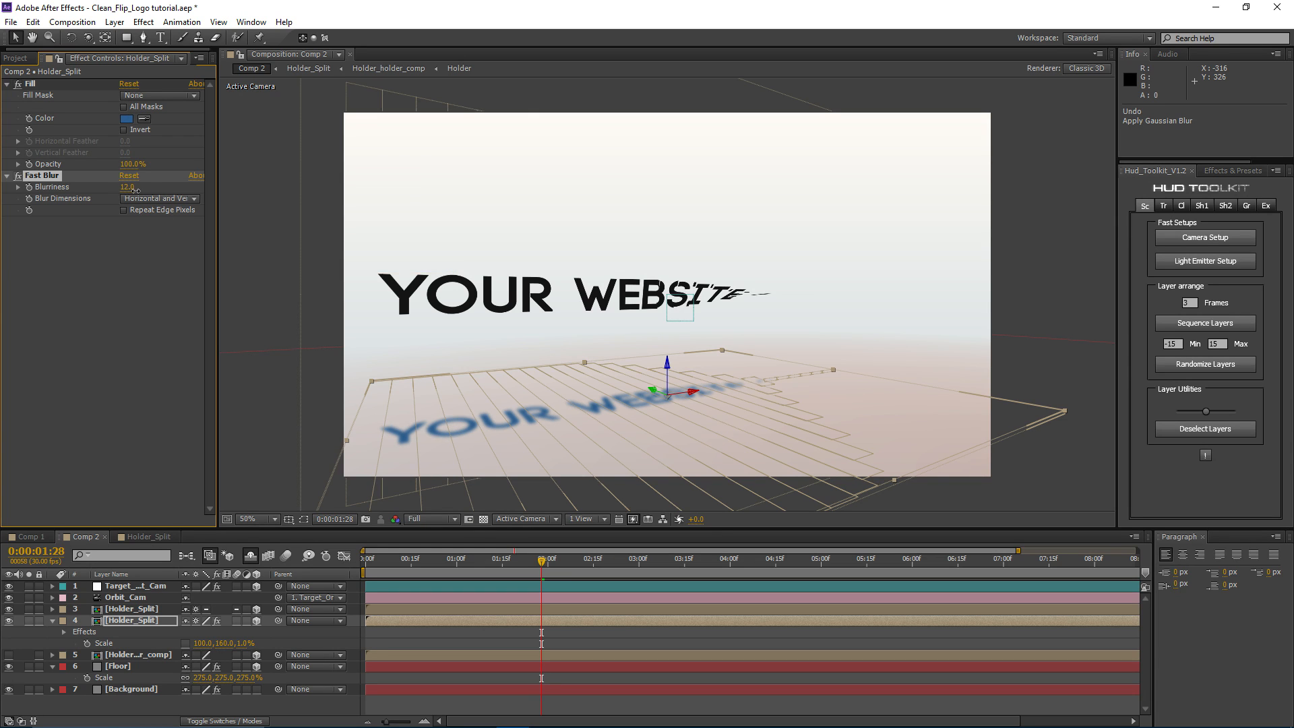
Step: Set the flat Holder_Split copy's blending mode to Multiply and its Opacity to 35%, and scrub through the animation
click(144, 621)
key(F4)
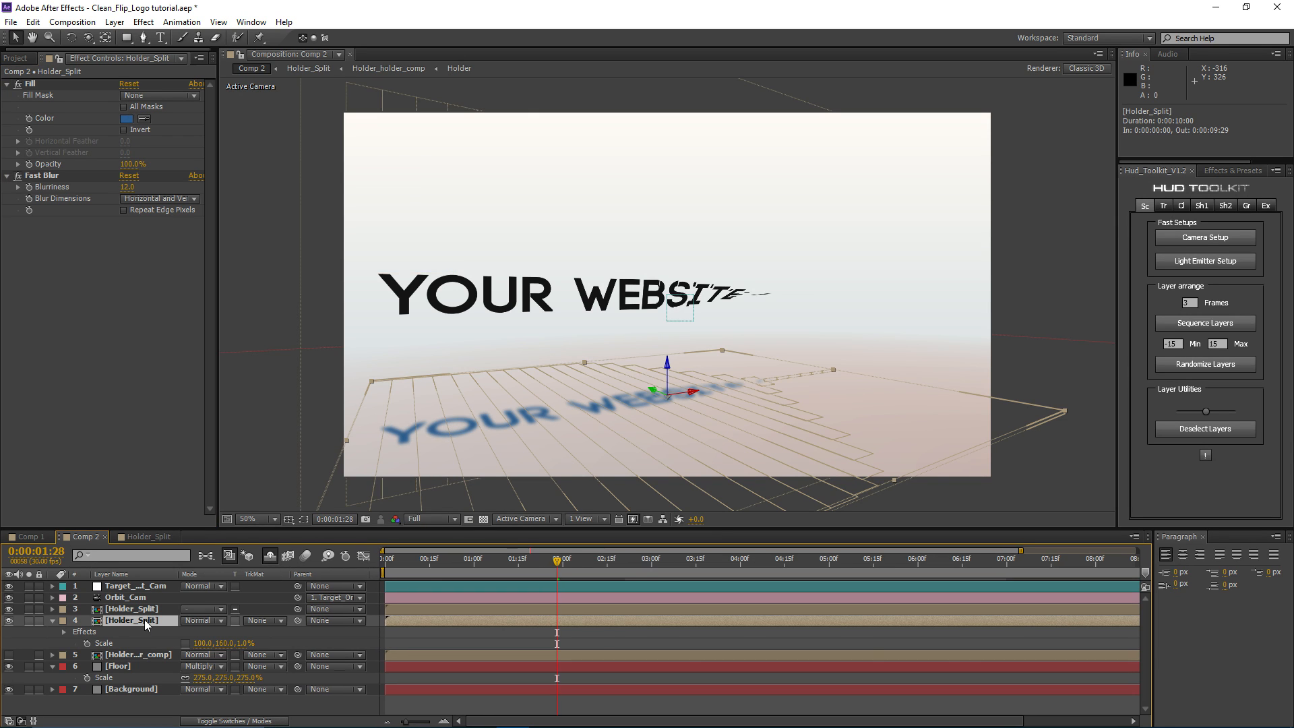
click(192, 621)
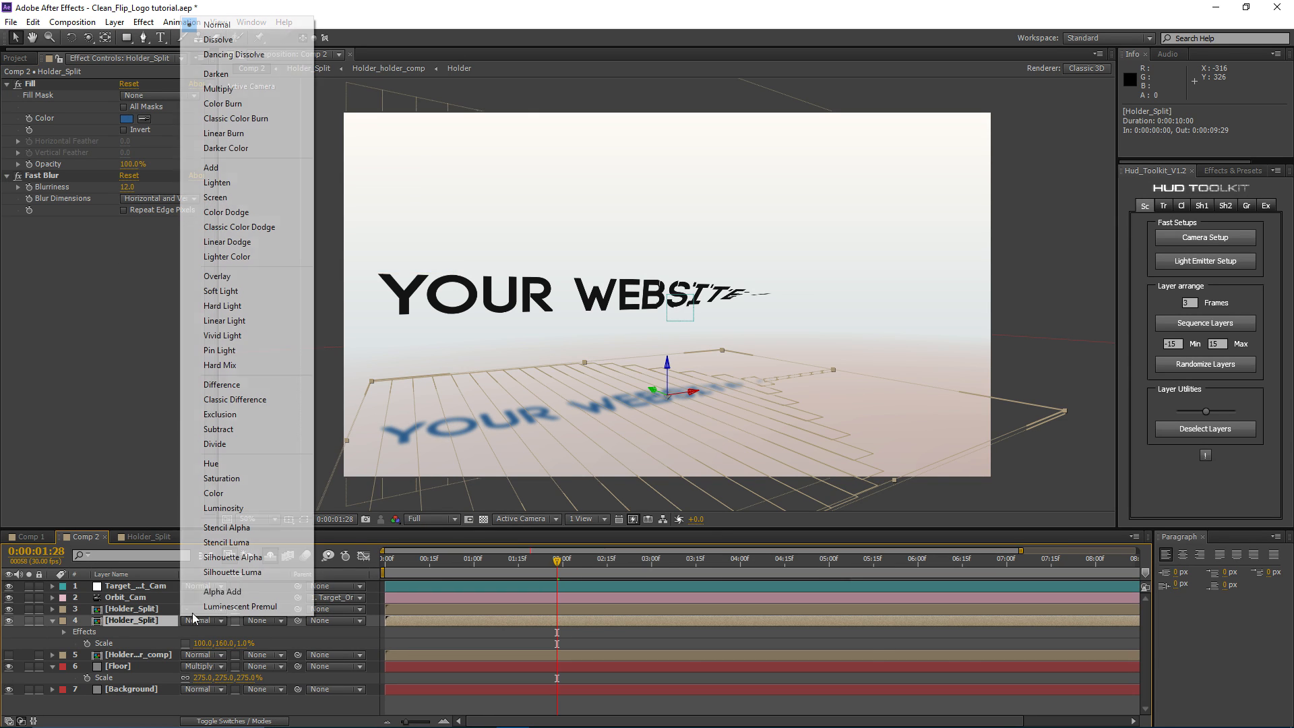
click(216, 95)
key(t)
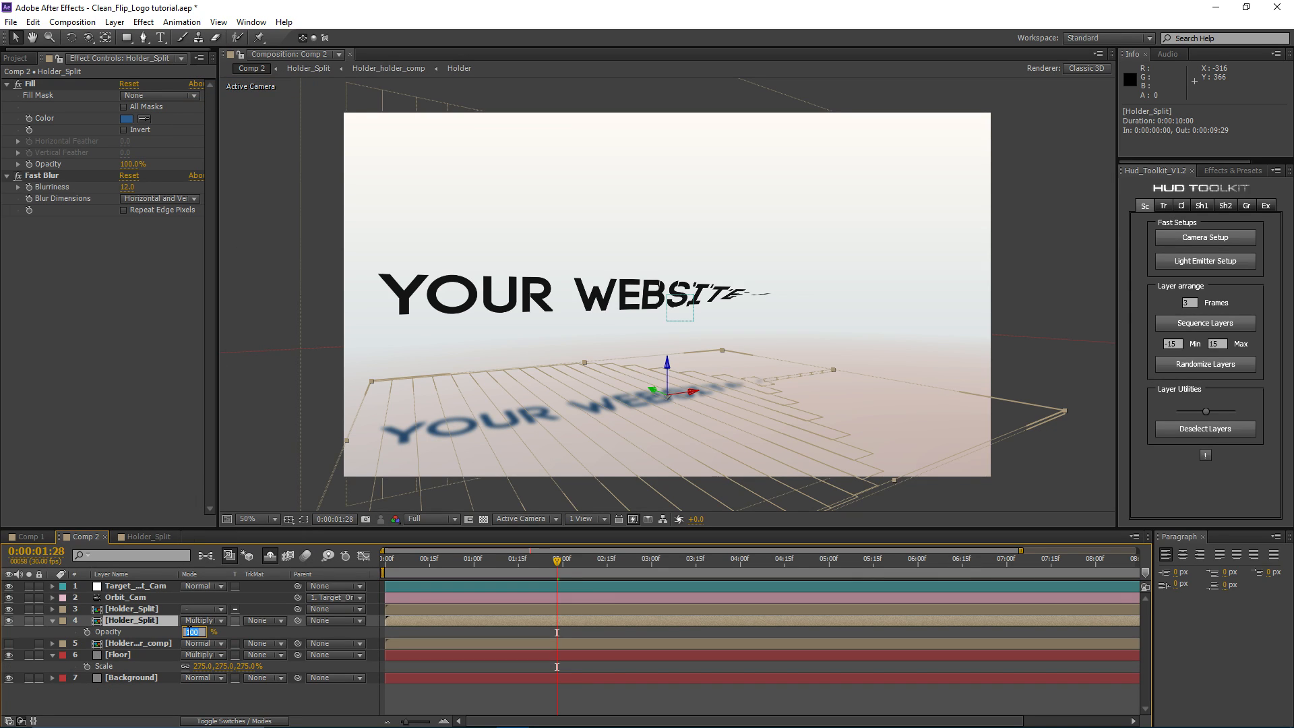
text(35)
key(Return)
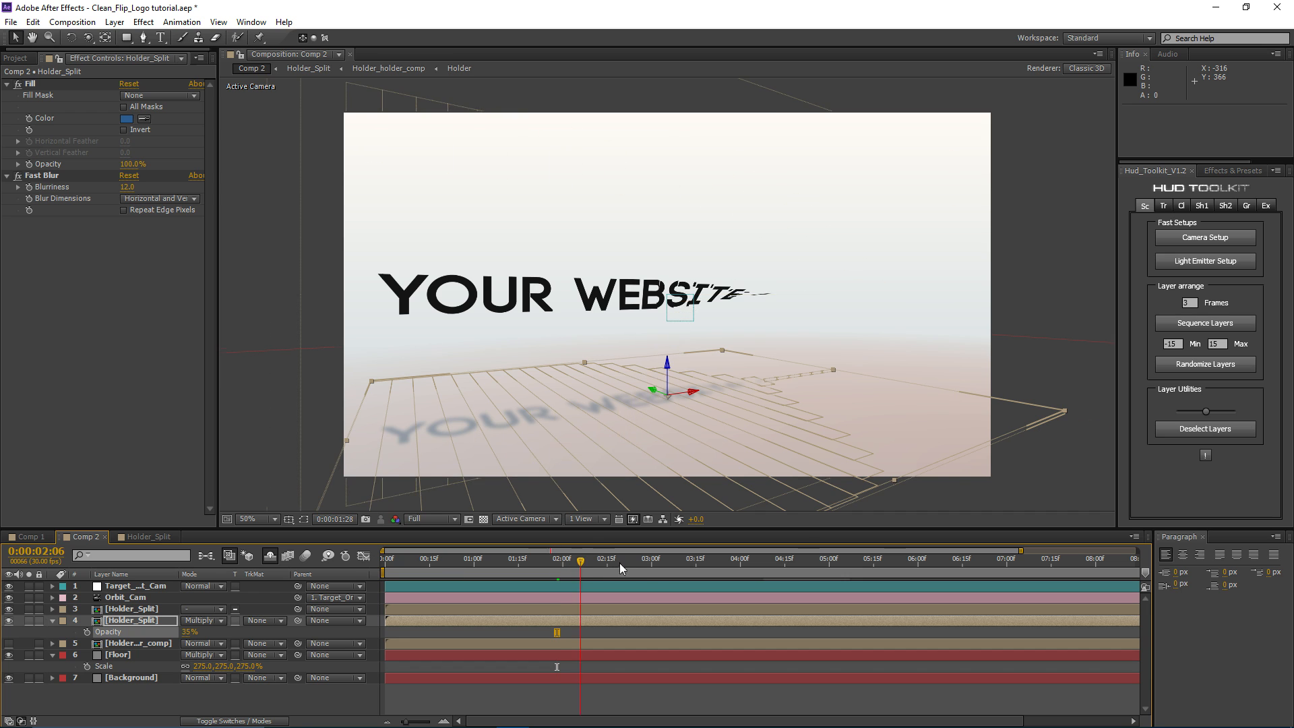
drag(807, 565, 648, 569)
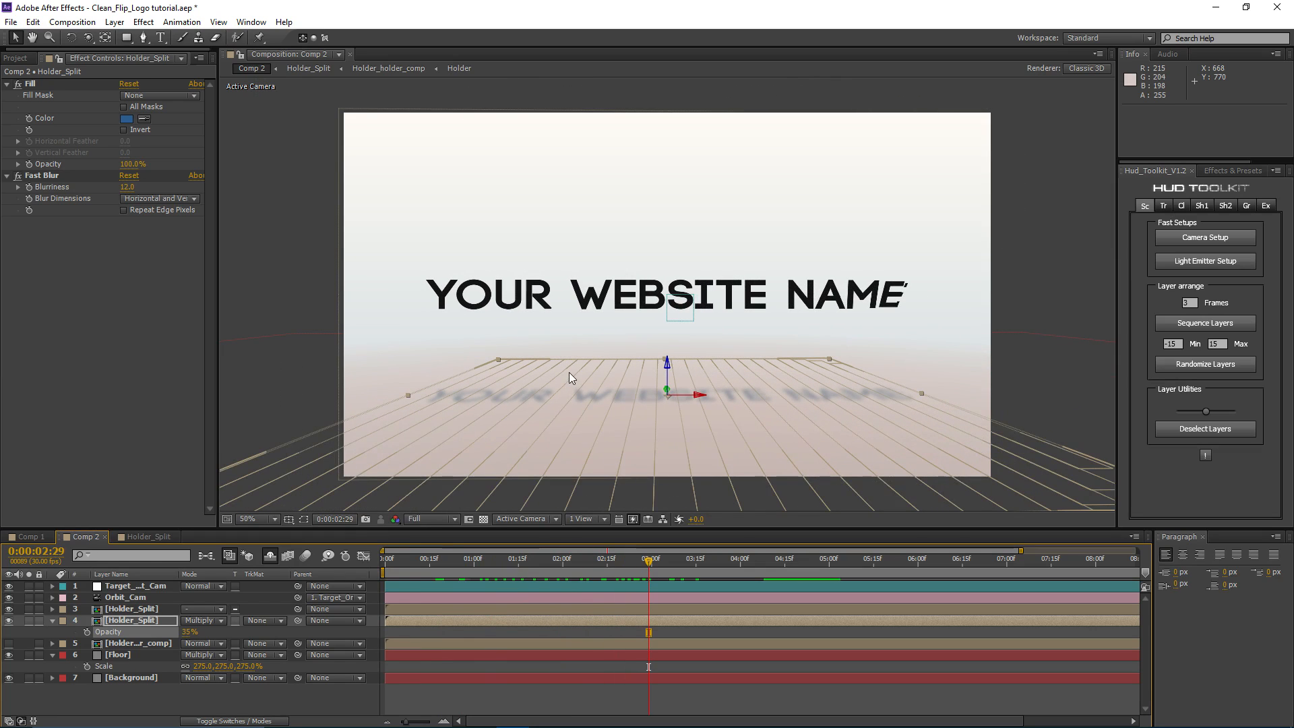
Step: Duplicate the upright Holder_Split text layer and hide its upper copy
drag(565, 564, 503, 562)
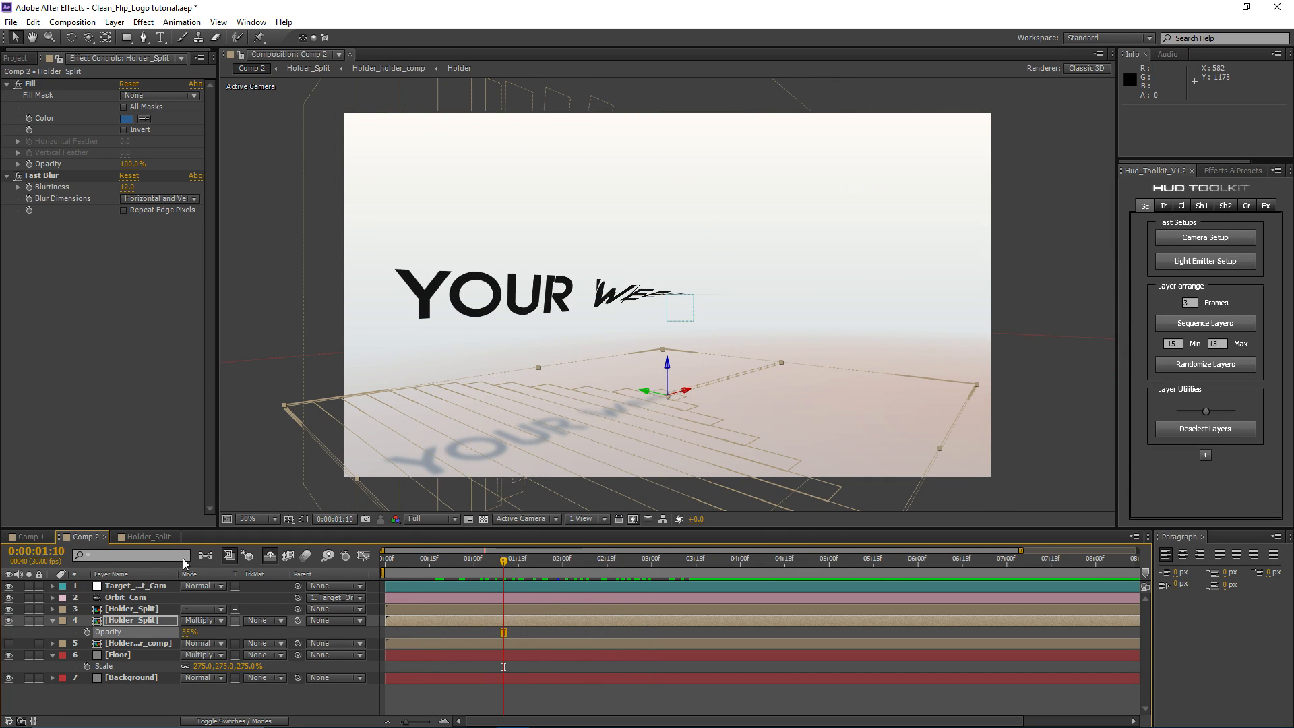
click(137, 610)
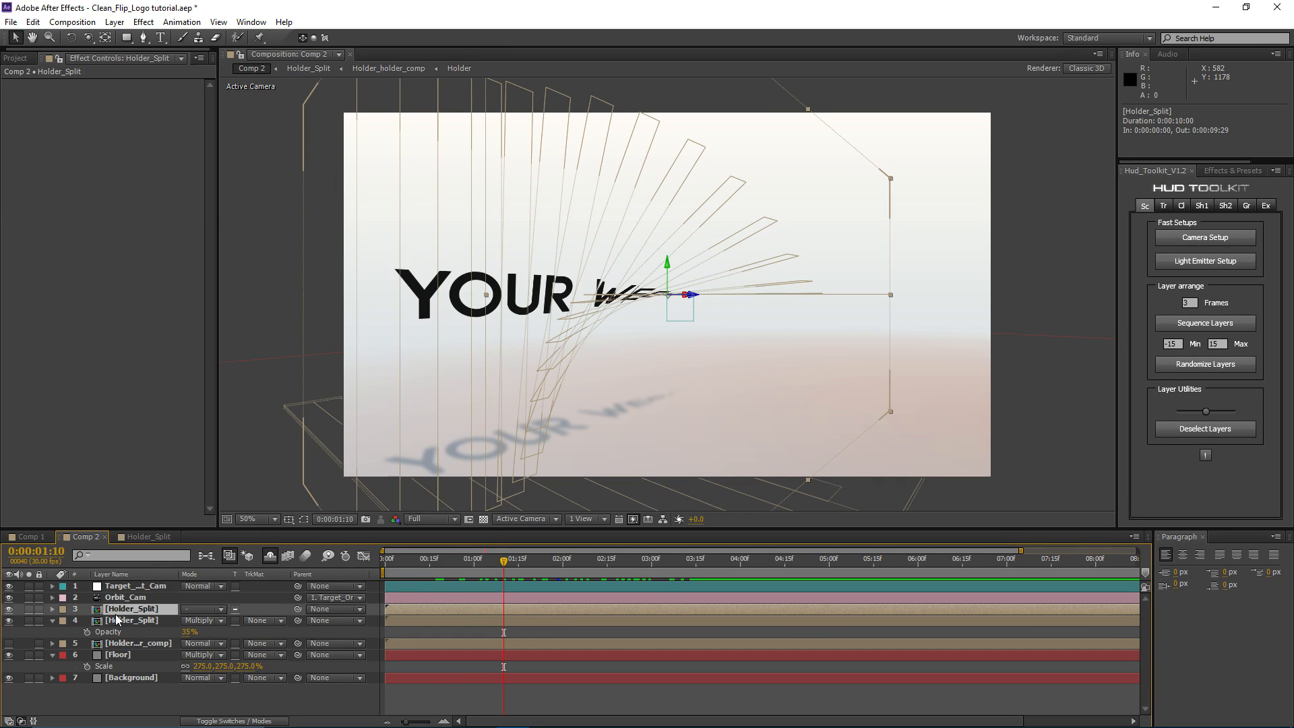
key(ctrl+d)
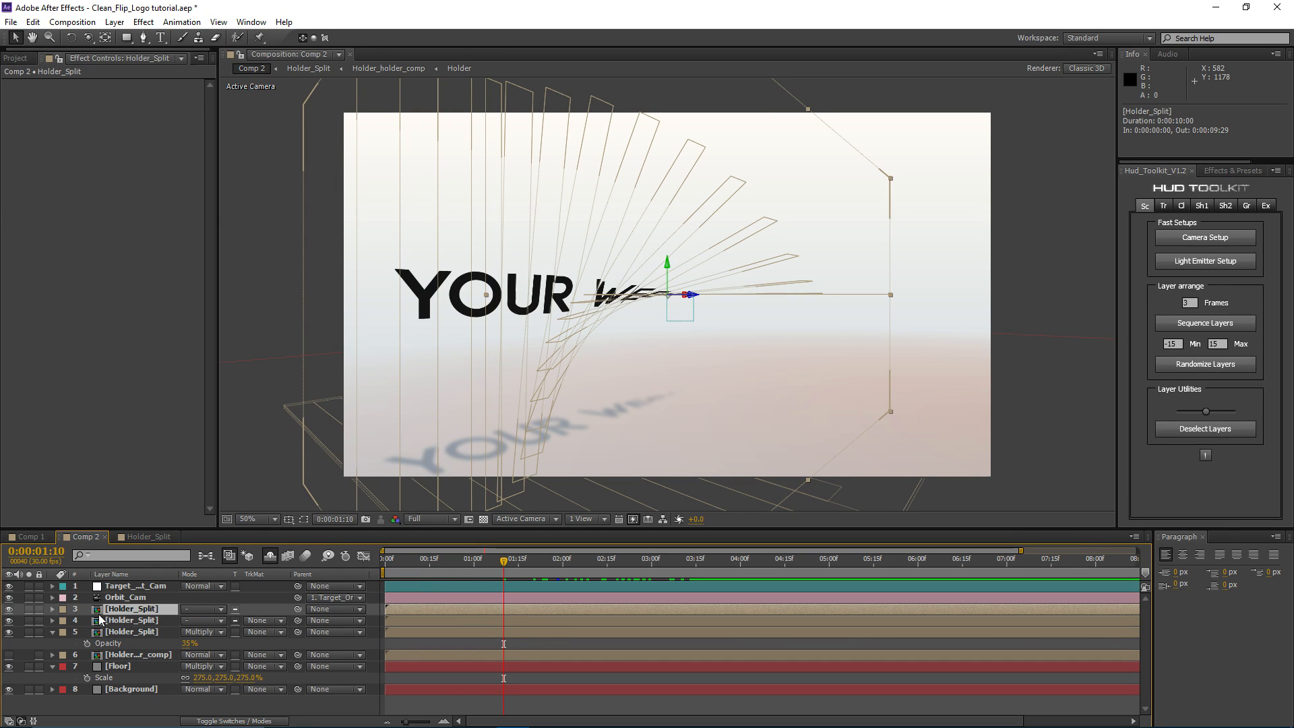
click(9, 609)
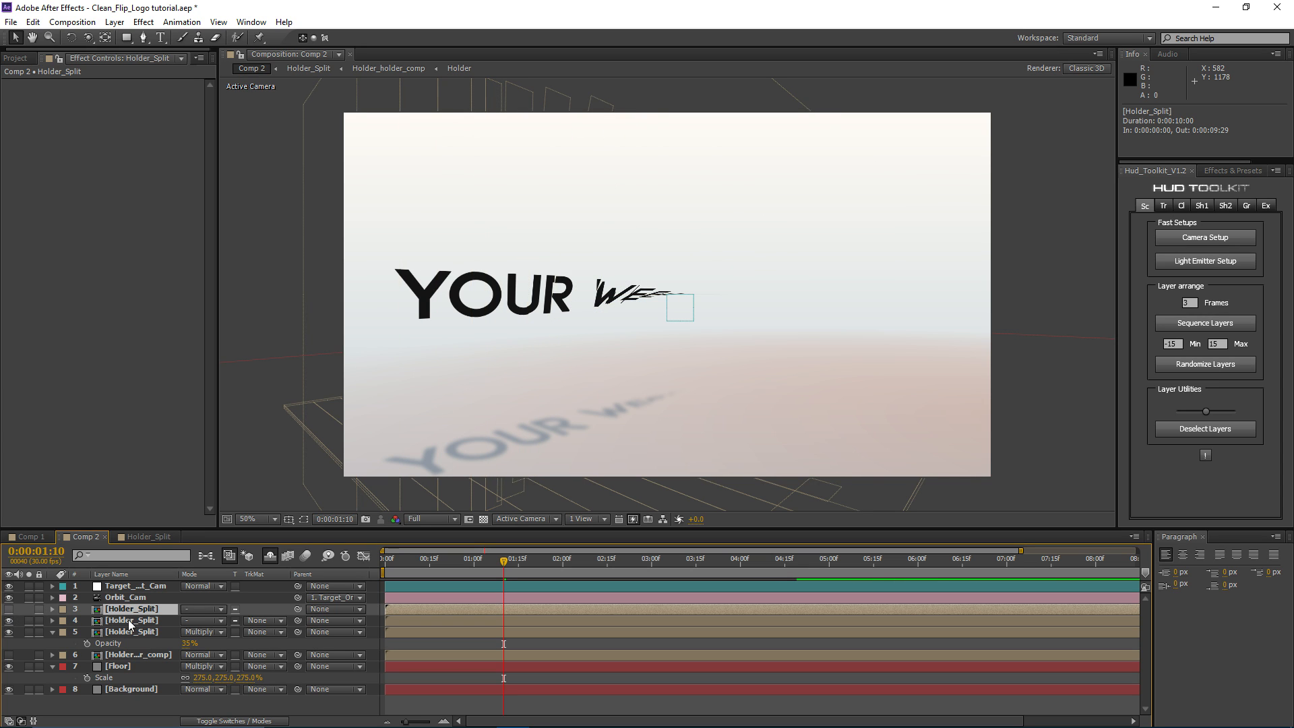
click(406, 645)
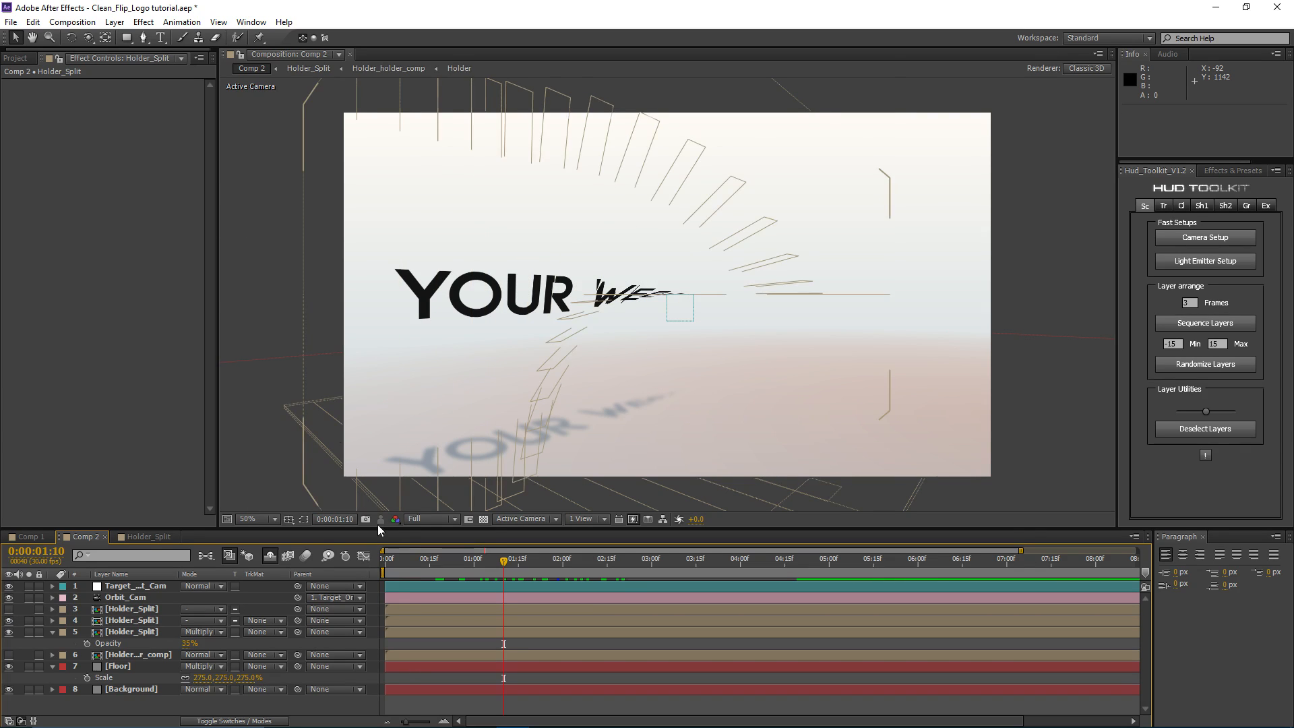
Step: Create a new 1920 × 1080 px gray solid layer named Reflections
click(115, 22)
mouse_move(126, 39)
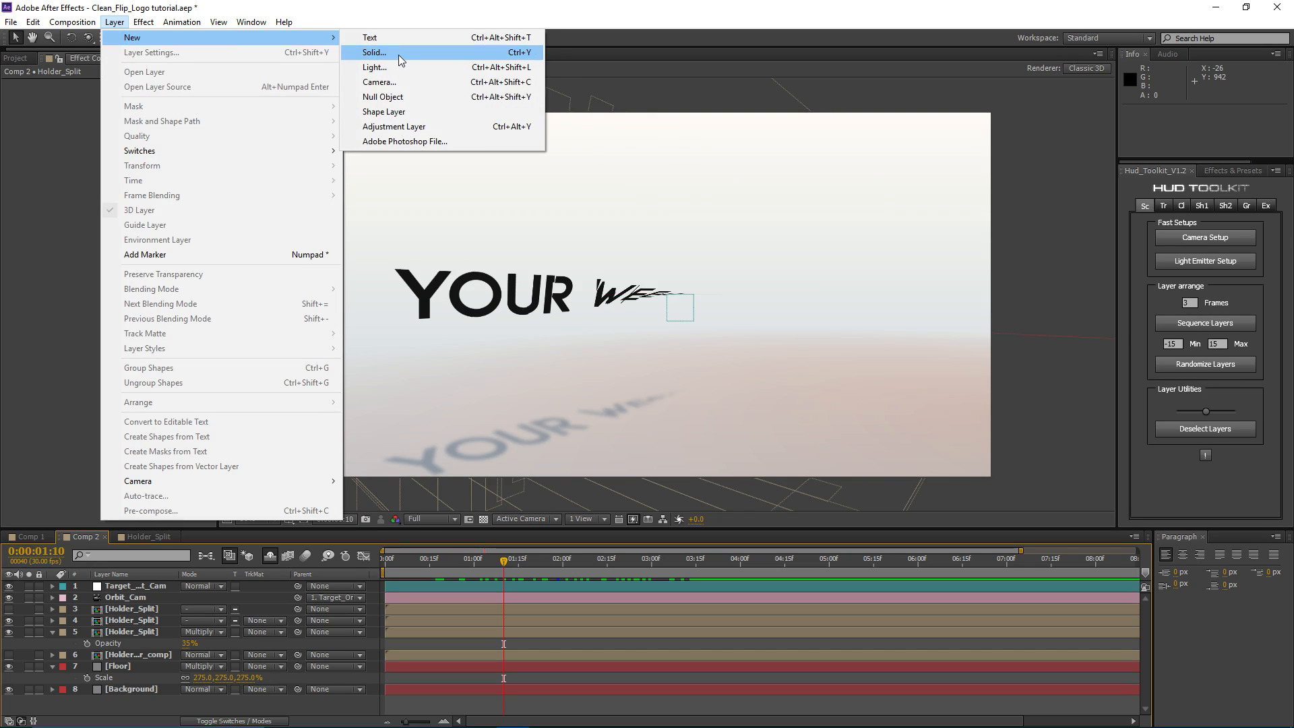
click(374, 52)
text(Reflecti)
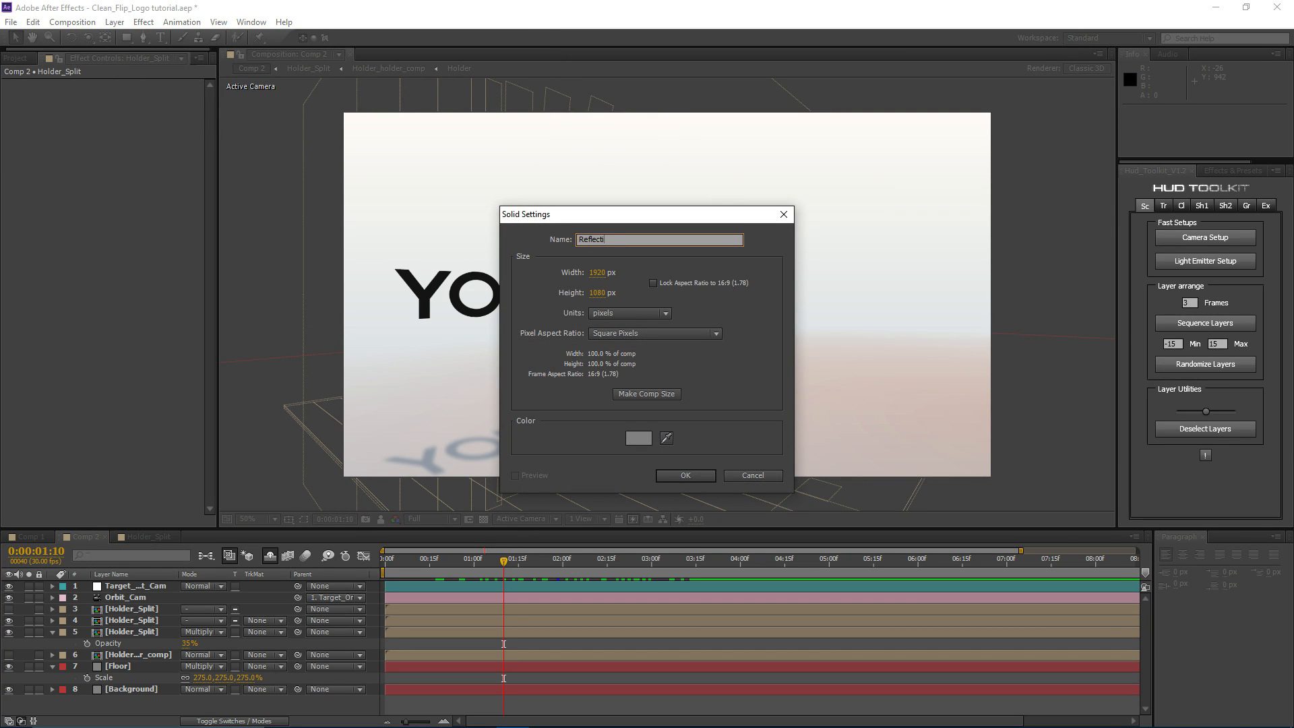
text(ons)
key(Return)
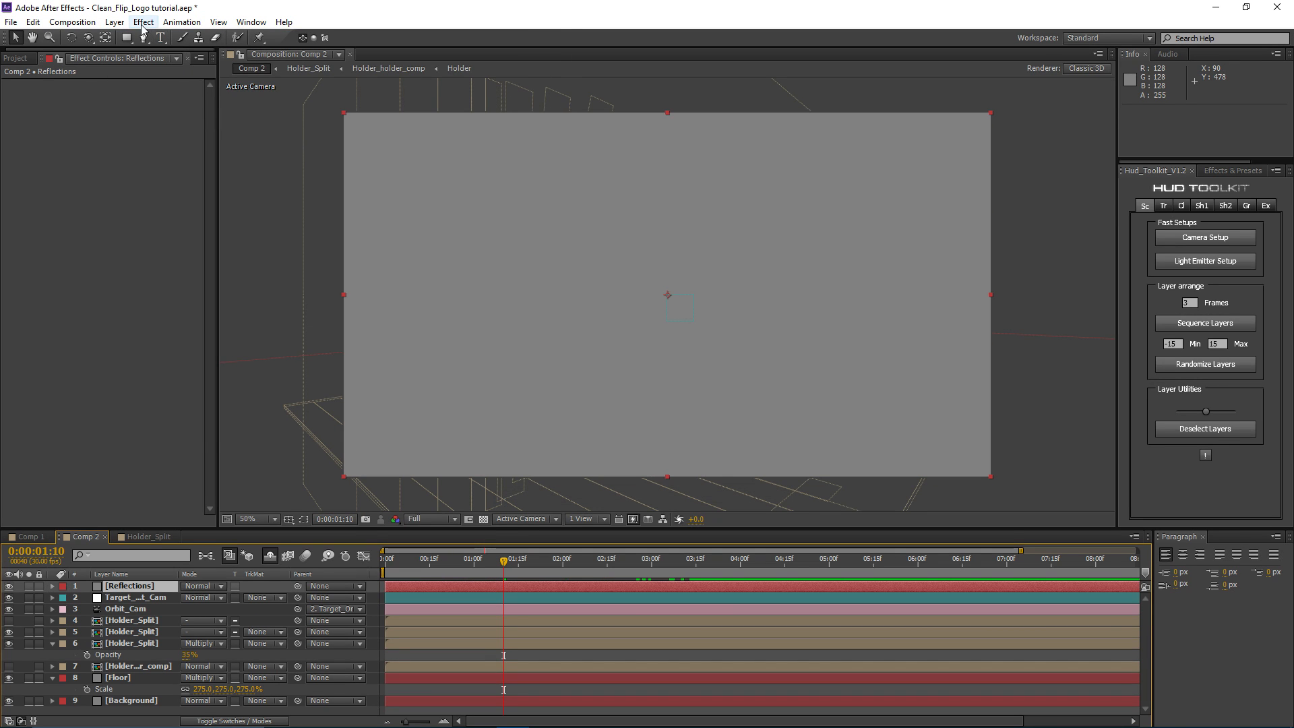
Step: Solo the Reflections solid and apply an inverted Grid effect with its Corner at 1210, 699 and its Border at 23
click(143, 21)
mouse_move(211, 198)
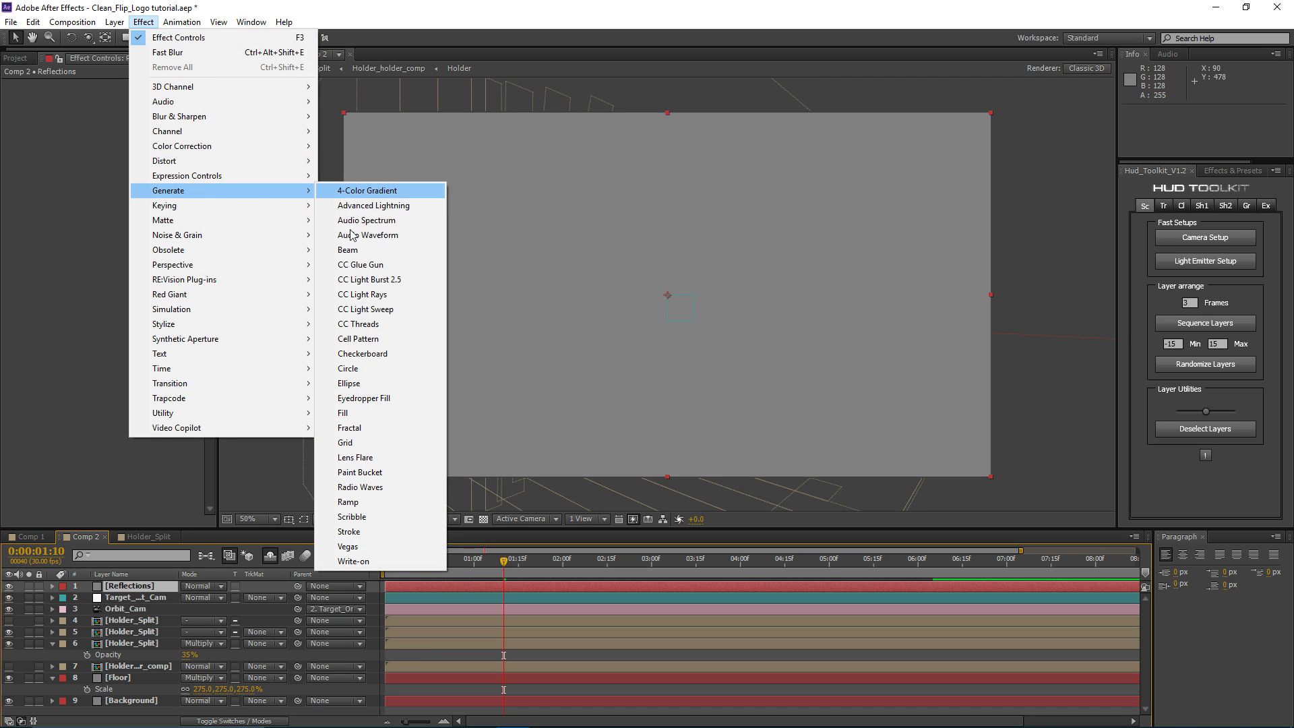
click(361, 442)
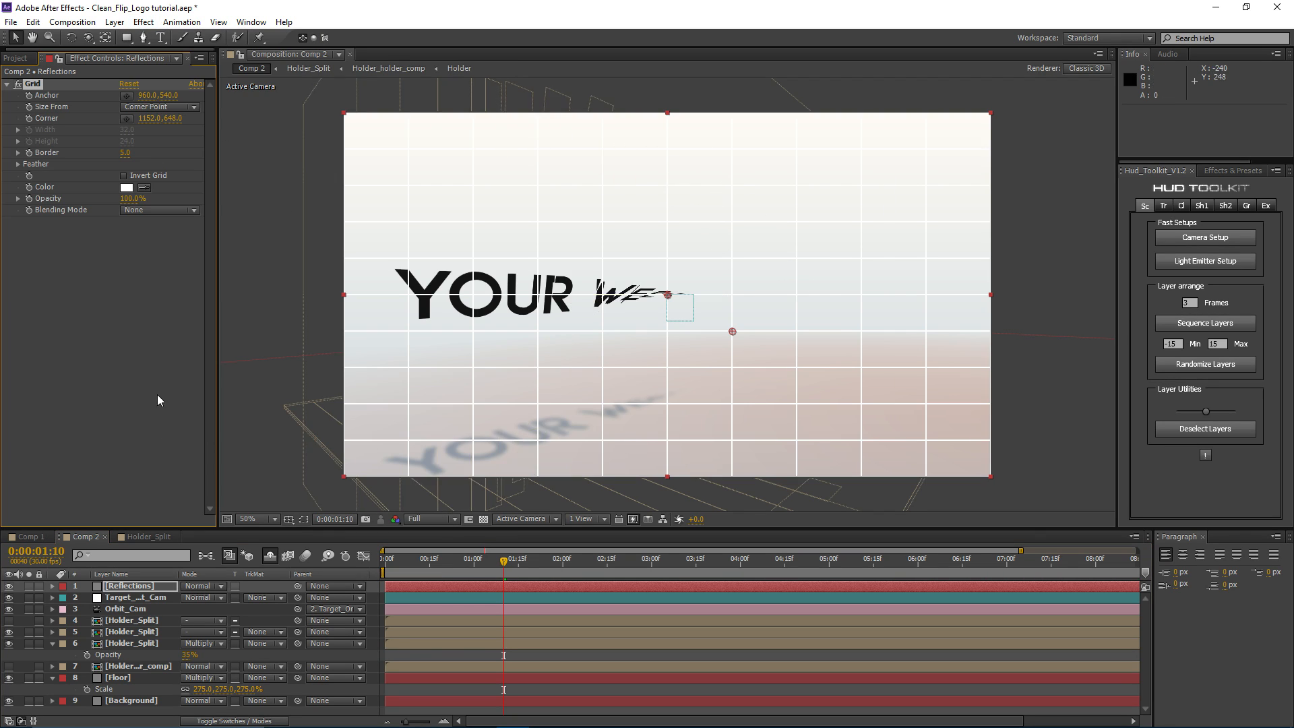
click(30, 585)
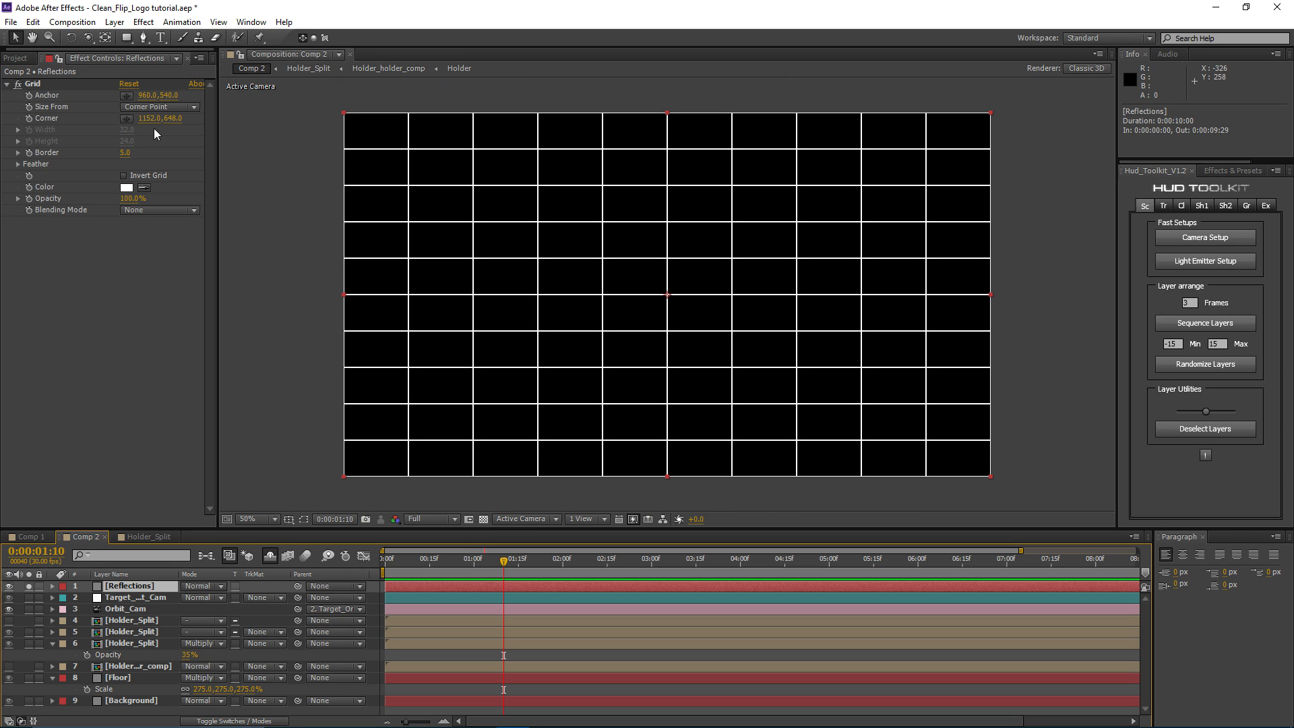
click(124, 176)
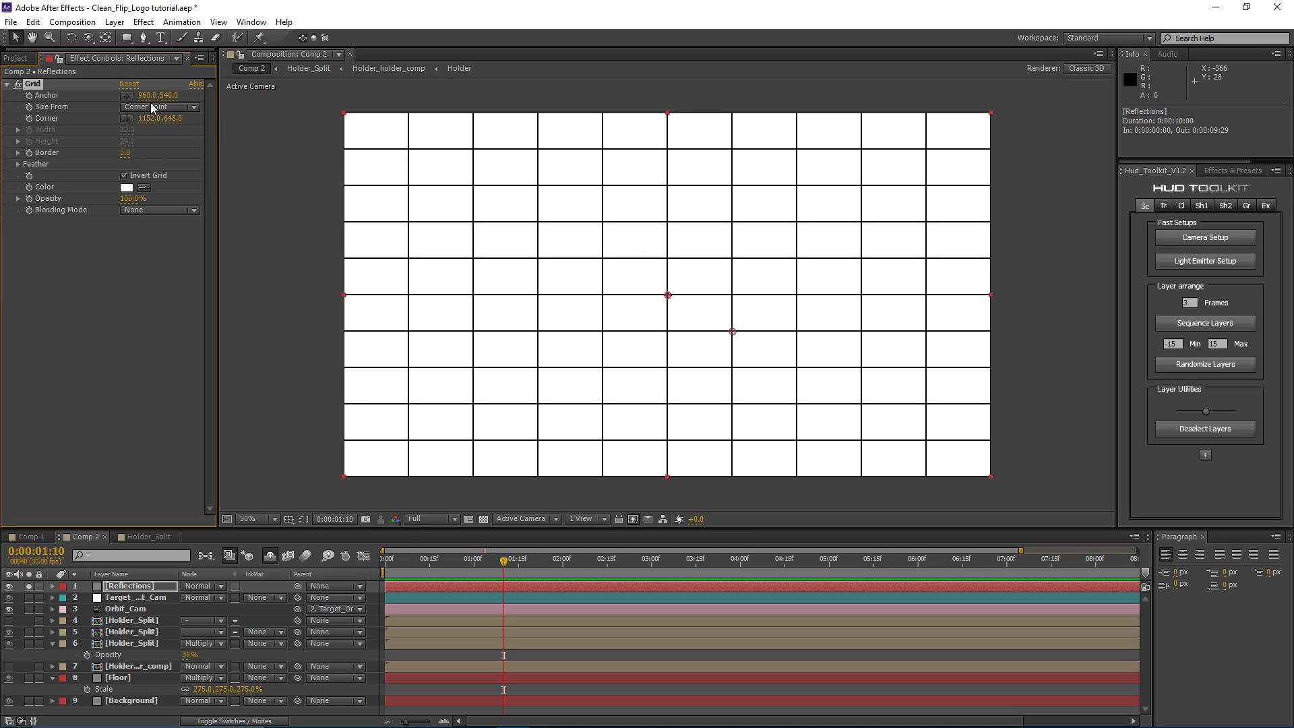
drag(150, 118, 137, 156)
Step: Apply Fast Blur to the Reflections grid and set its Blurriness to 20
click(143, 22)
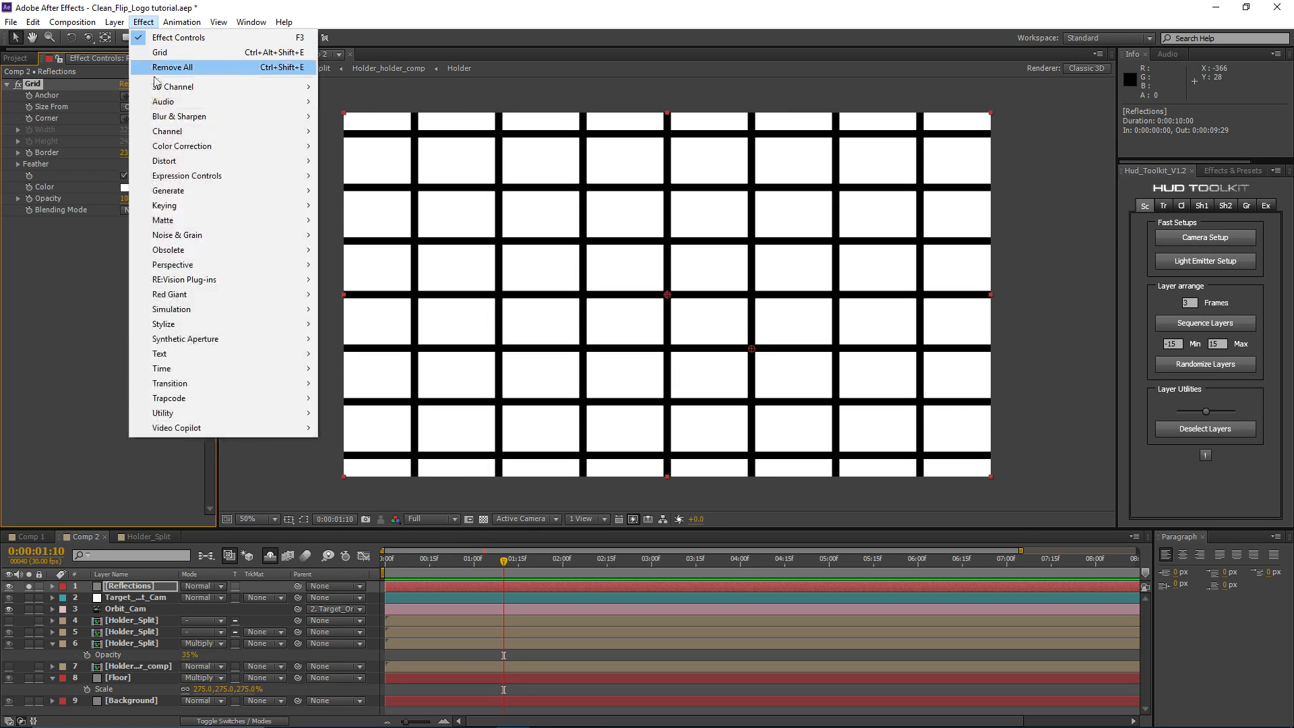
mouse_move(202, 116)
click(347, 265)
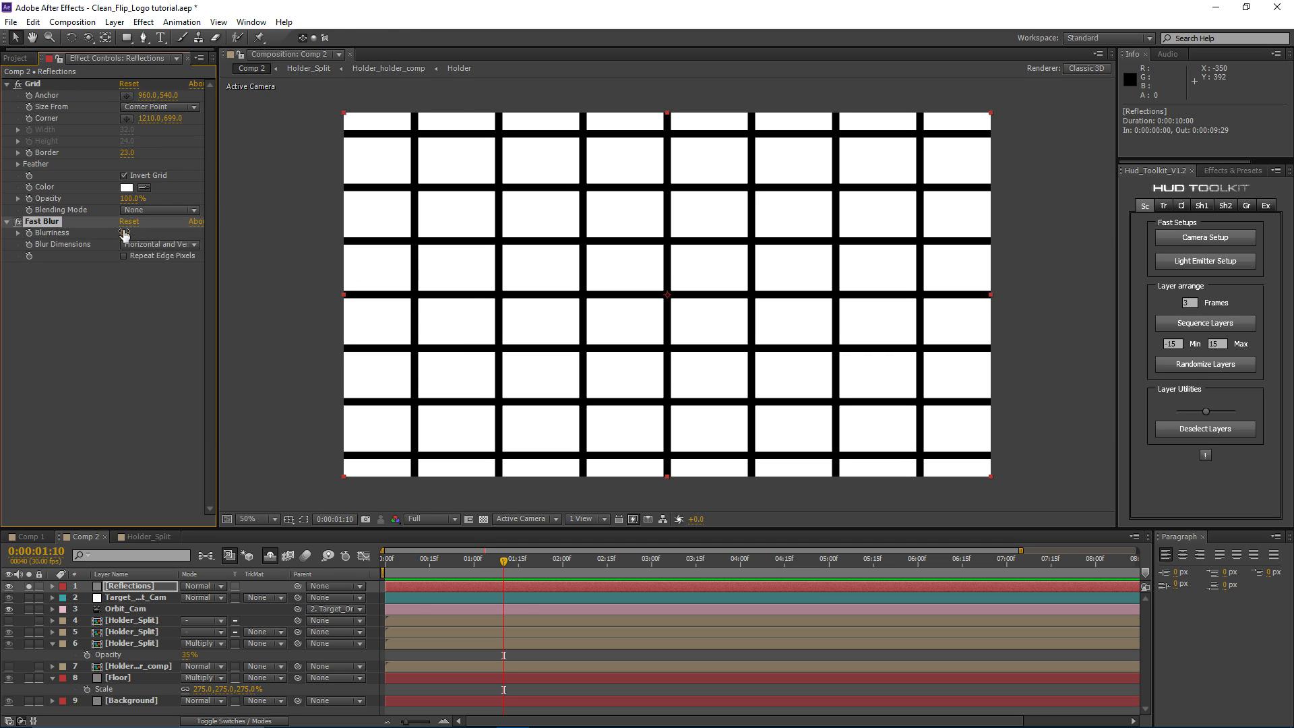
drag(127, 231, 141, 232)
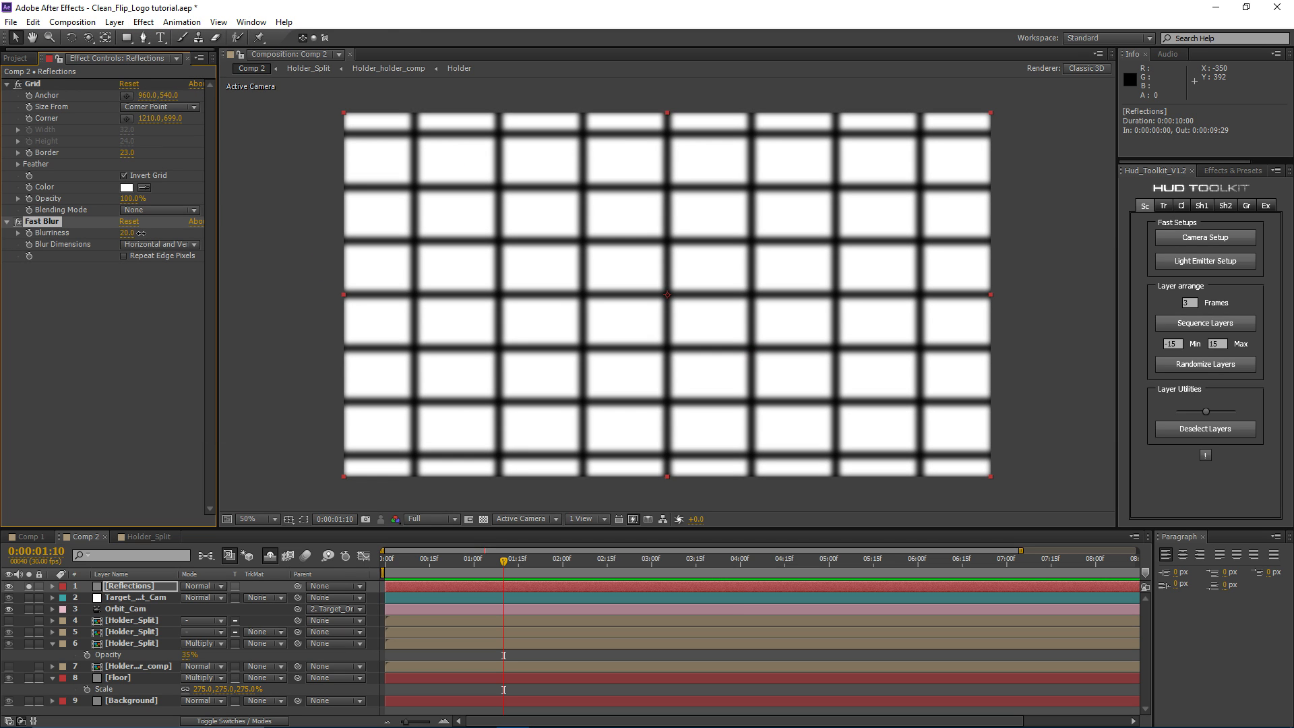
Step: Go to the start of the timeline and rotate the Reflections layer to -8°
click(124, 583)
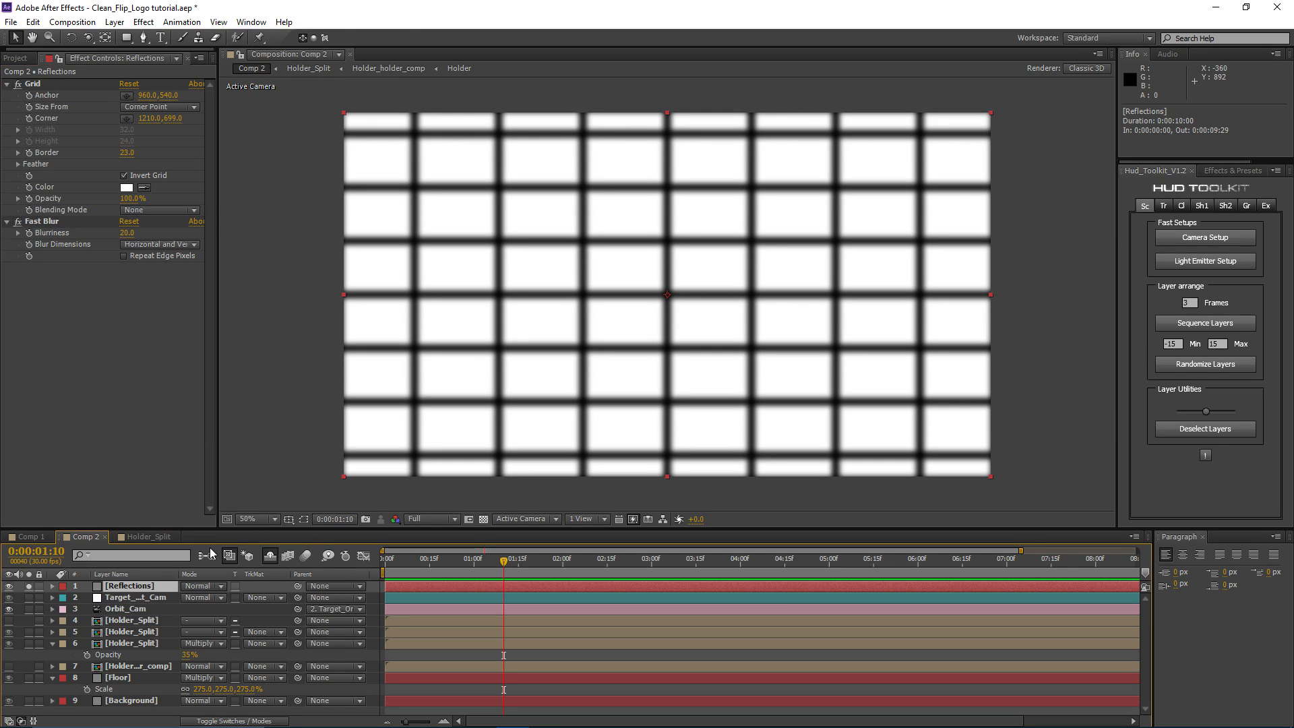
drag(418, 568, 372, 569)
key(r)
drag(196, 599, 192, 597)
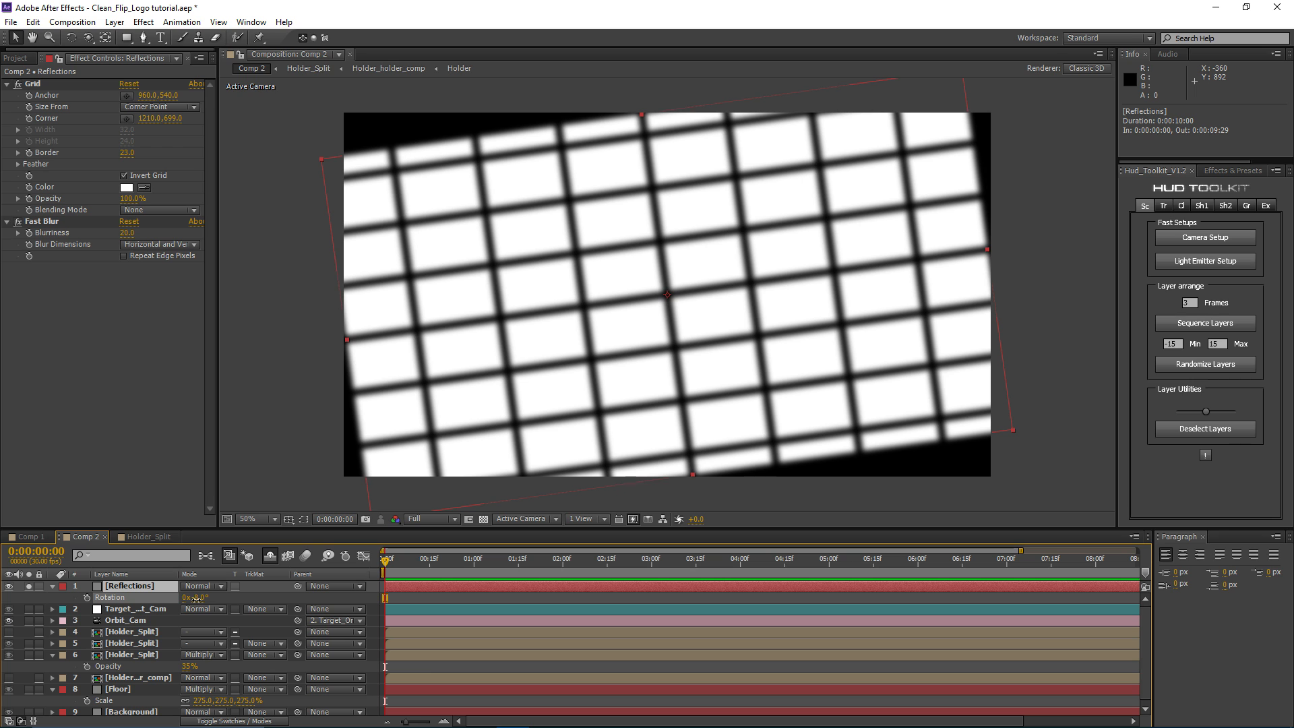
scroll(551, 347, down, 2)
scroll(559, 347, up, 2)
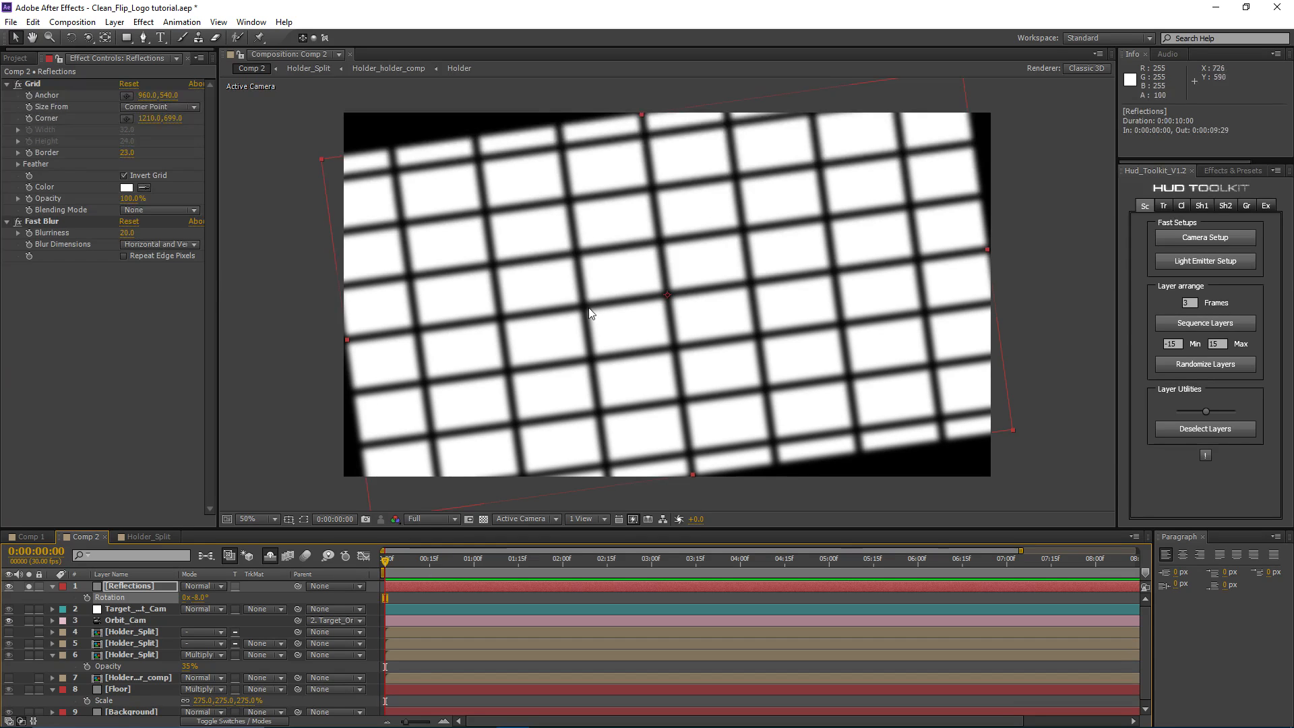
Step: Keyframe the Reflections layer's Position at the first frame and move it to 1240, 500 at the last frame, 0:00:09:29
click(123, 591)
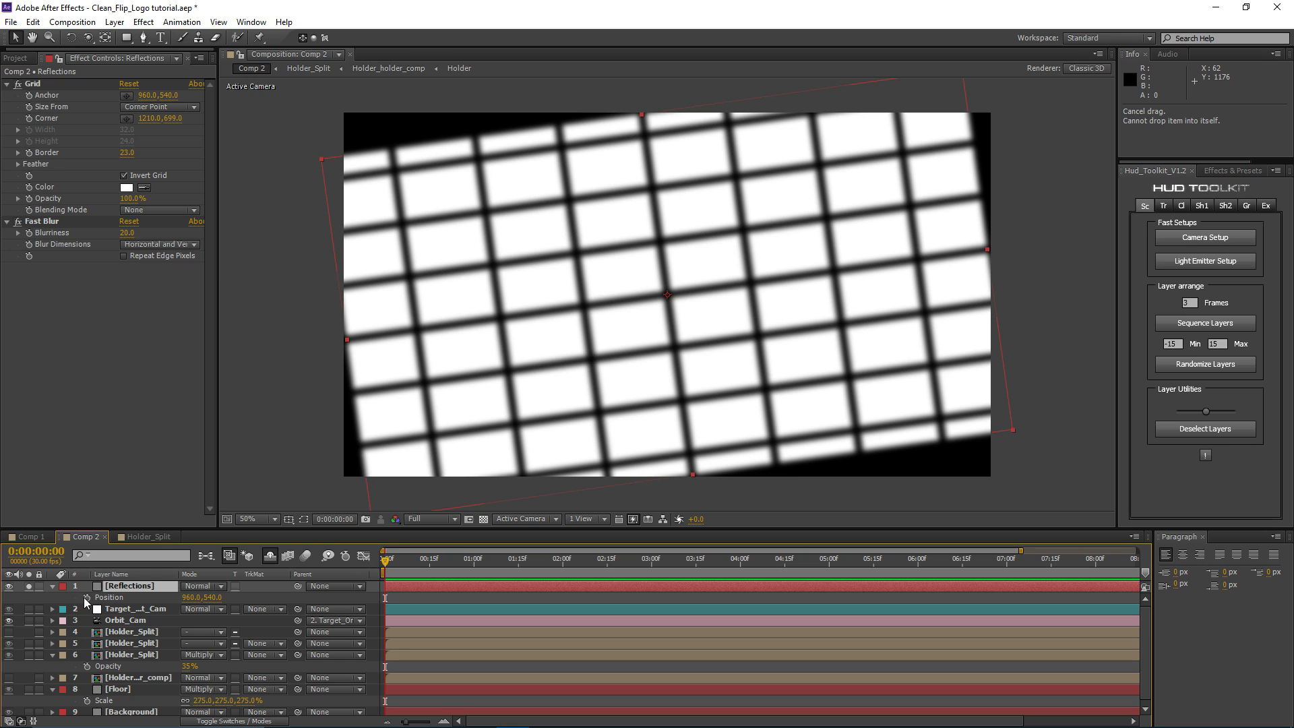
click(86, 597)
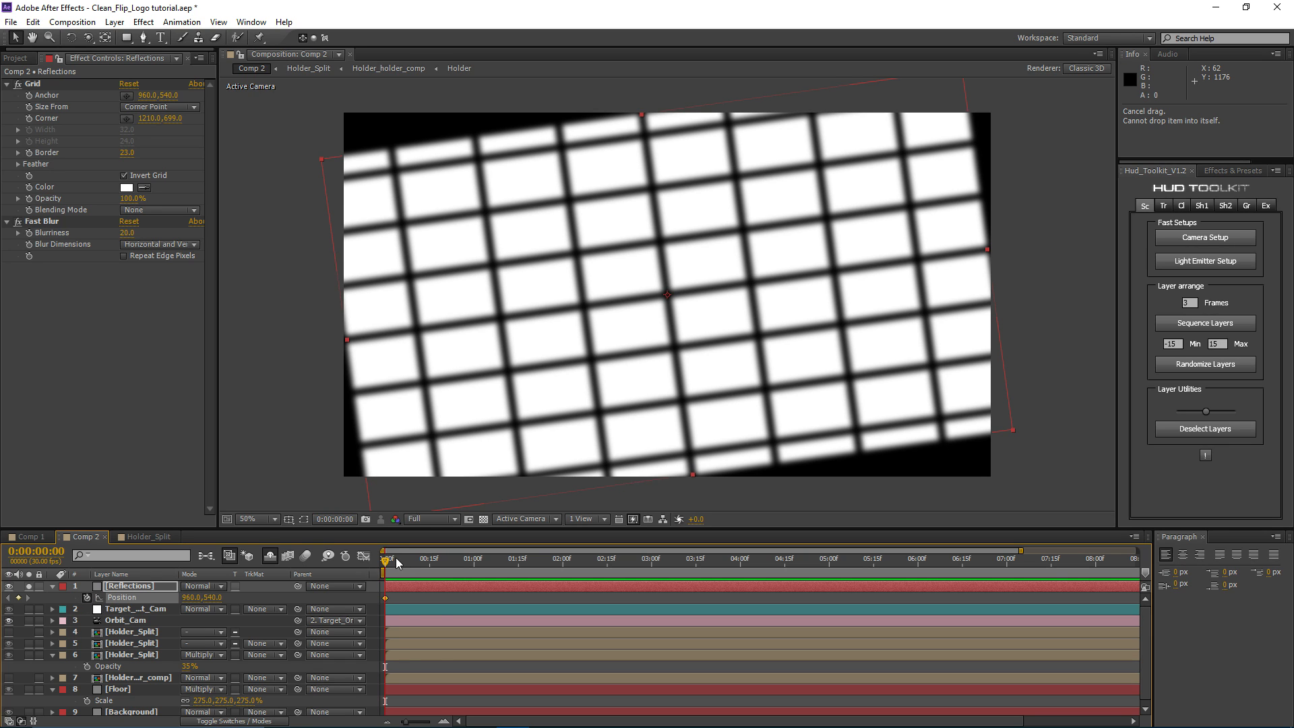
drag(394, 556, 1145, 585)
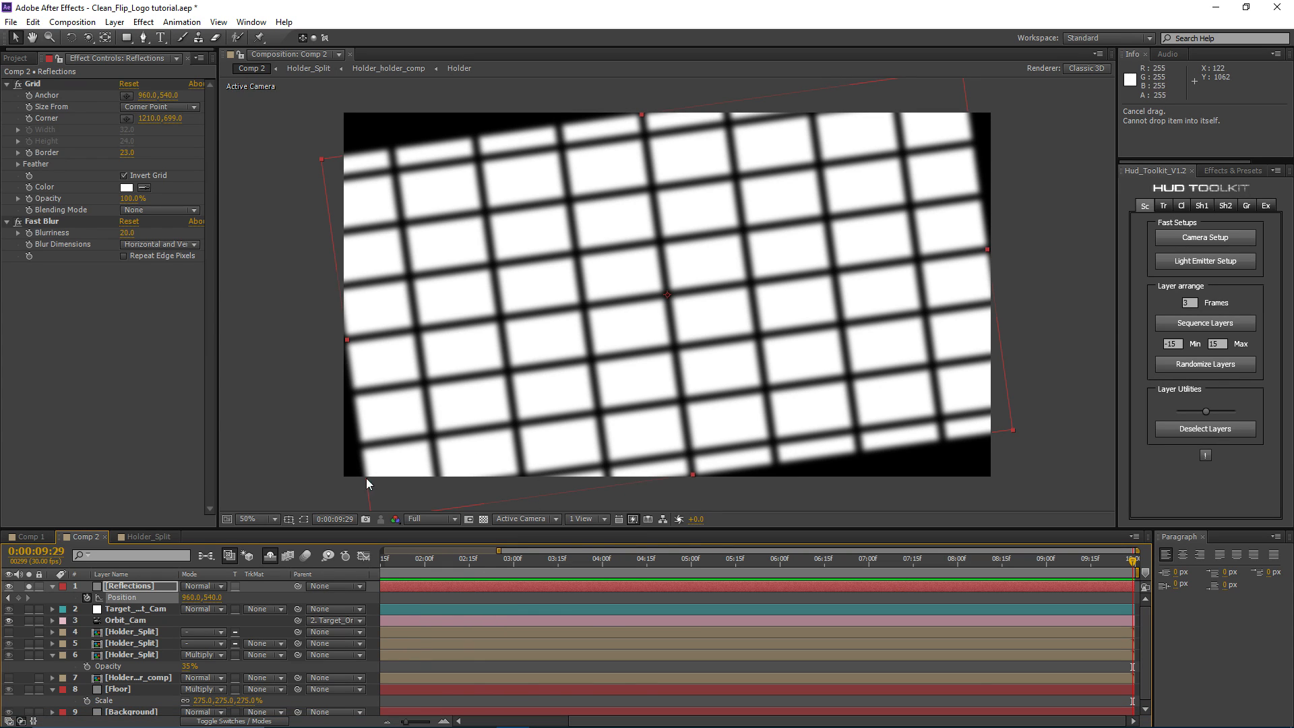
key(comma)
drag(711, 325, 758, 317)
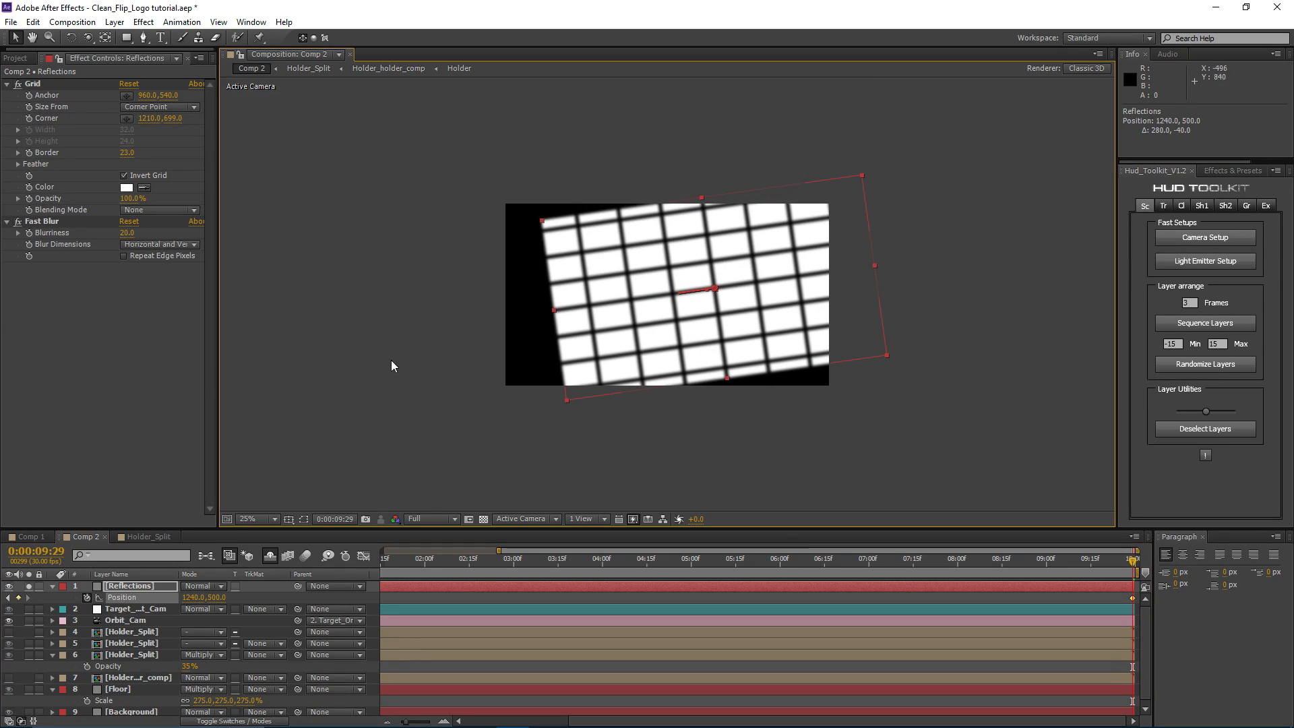
Step: Turn off solo for Reflections and move the layer directly below the hidden top Holder_Split copy
click(28, 585)
key(period)
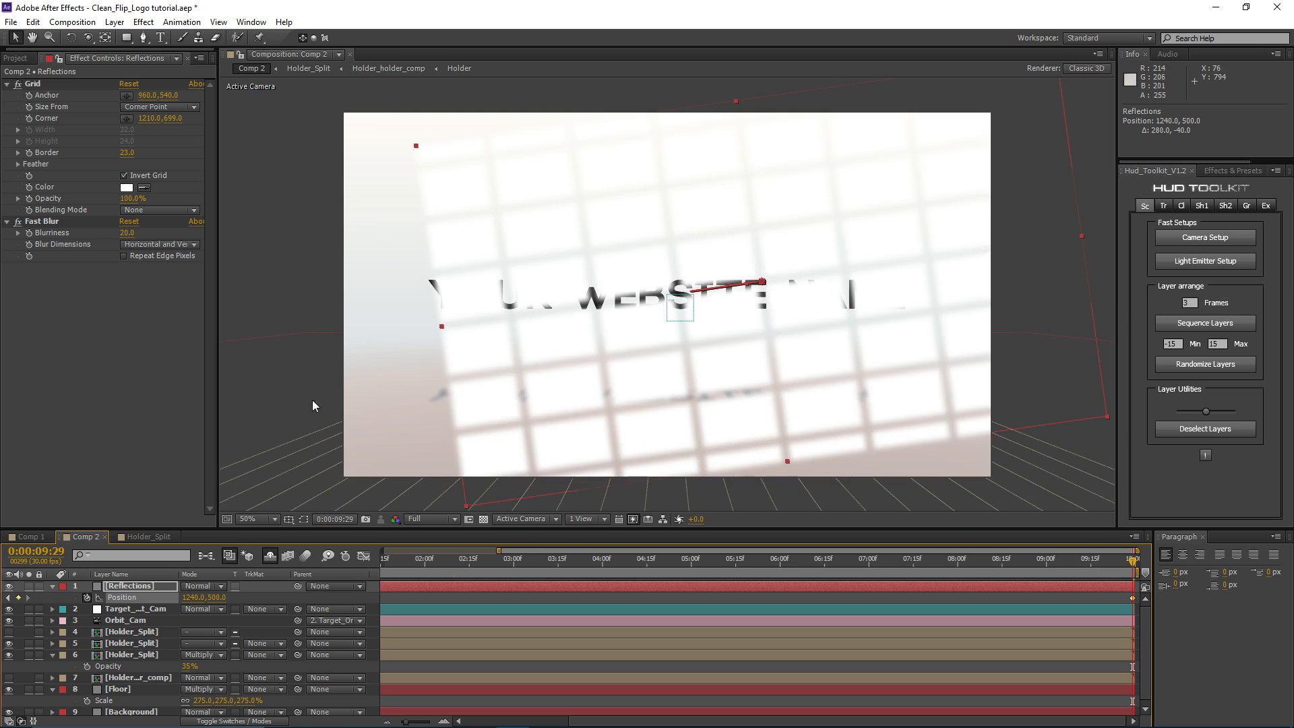
drag(117, 589, 124, 642)
Step: Apply a Ramp effect to the top Holder_Split copy, then make that layer visible and solo it
click(125, 610)
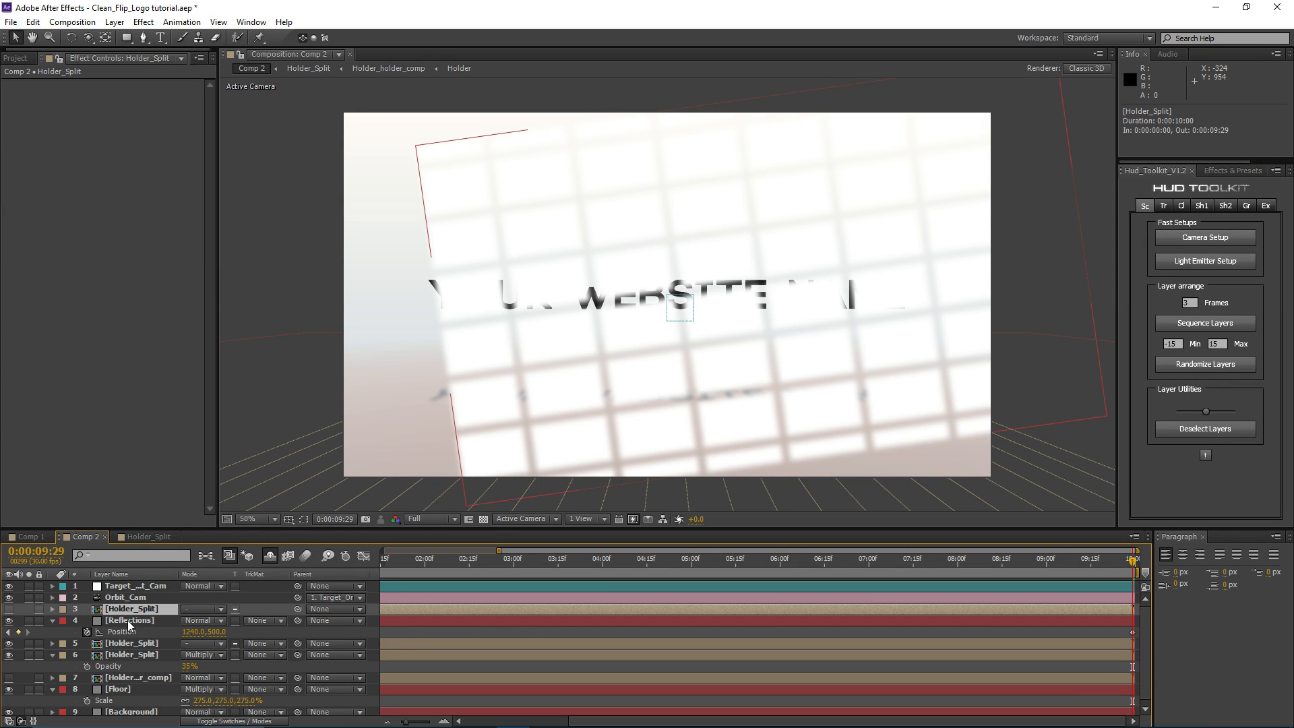
click(143, 22)
mouse_move(186, 189)
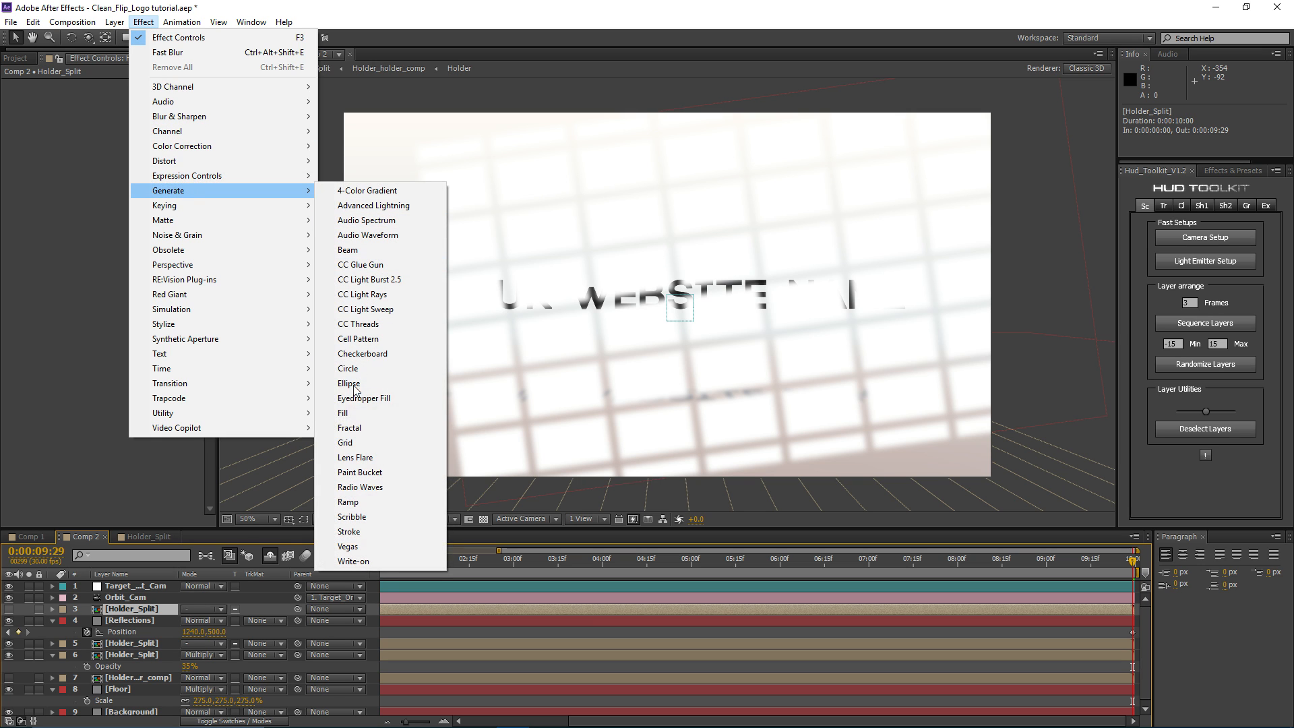
click(355, 502)
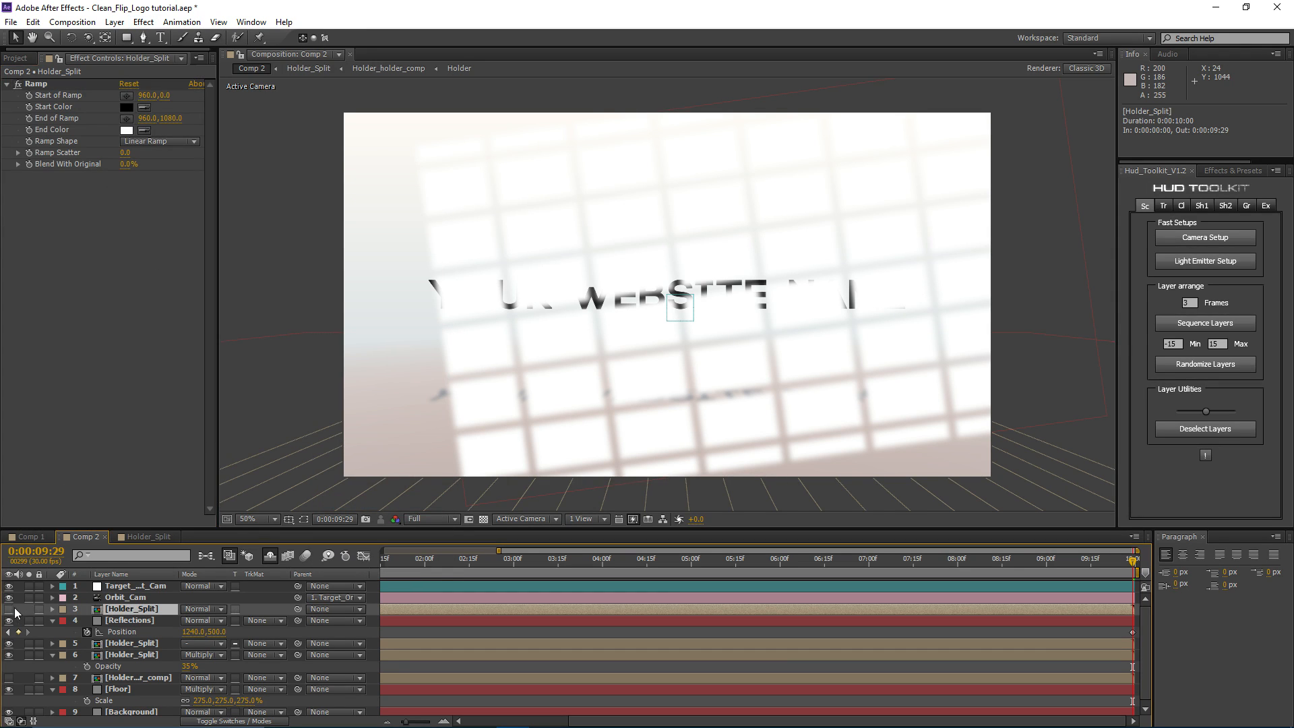
click(10, 608)
click(28, 609)
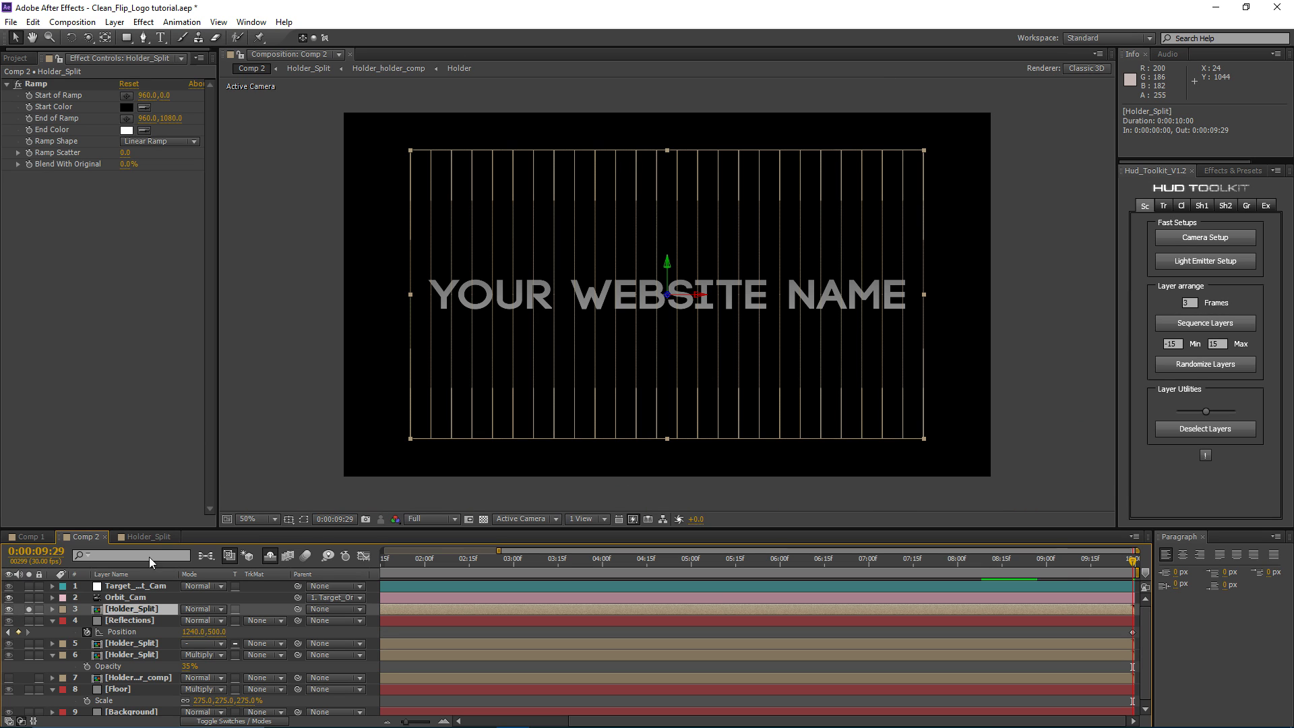
Step: Tighten the Ramp gradient around the text by moving its start to 960, 412 and its end to 960, 624
click(37, 82)
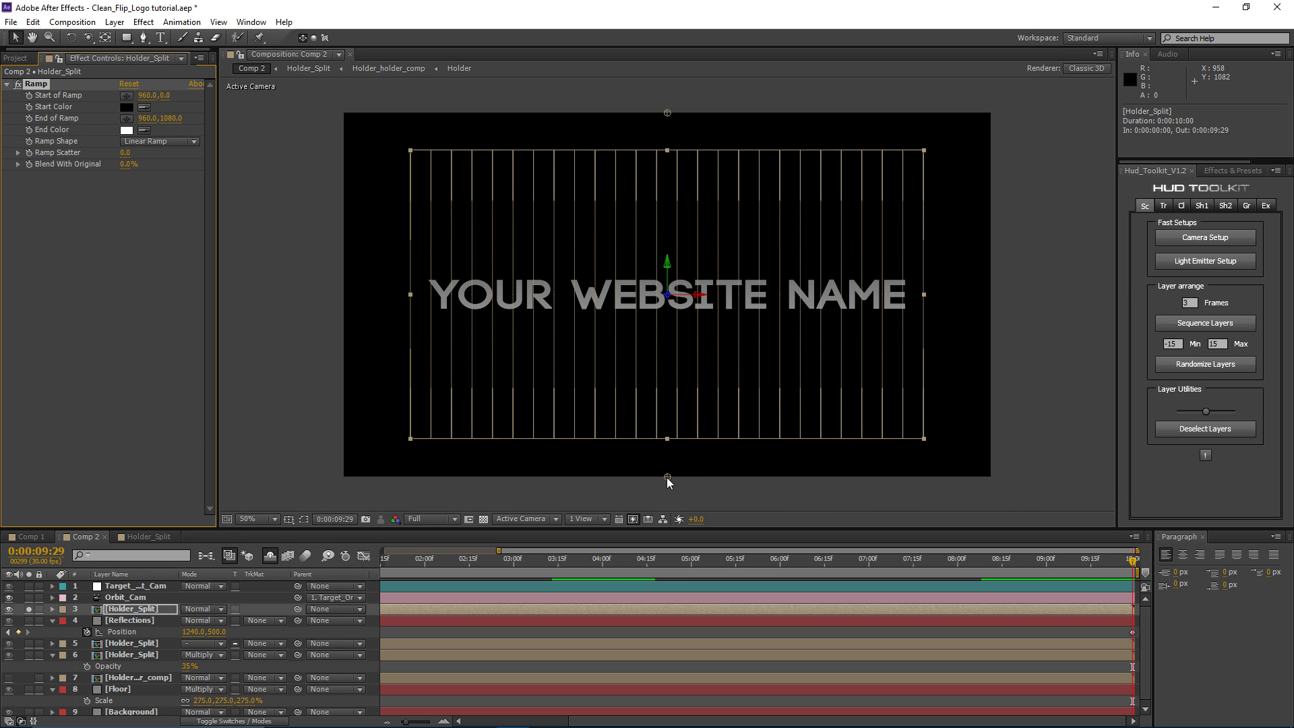
drag(665, 477, 657, 323)
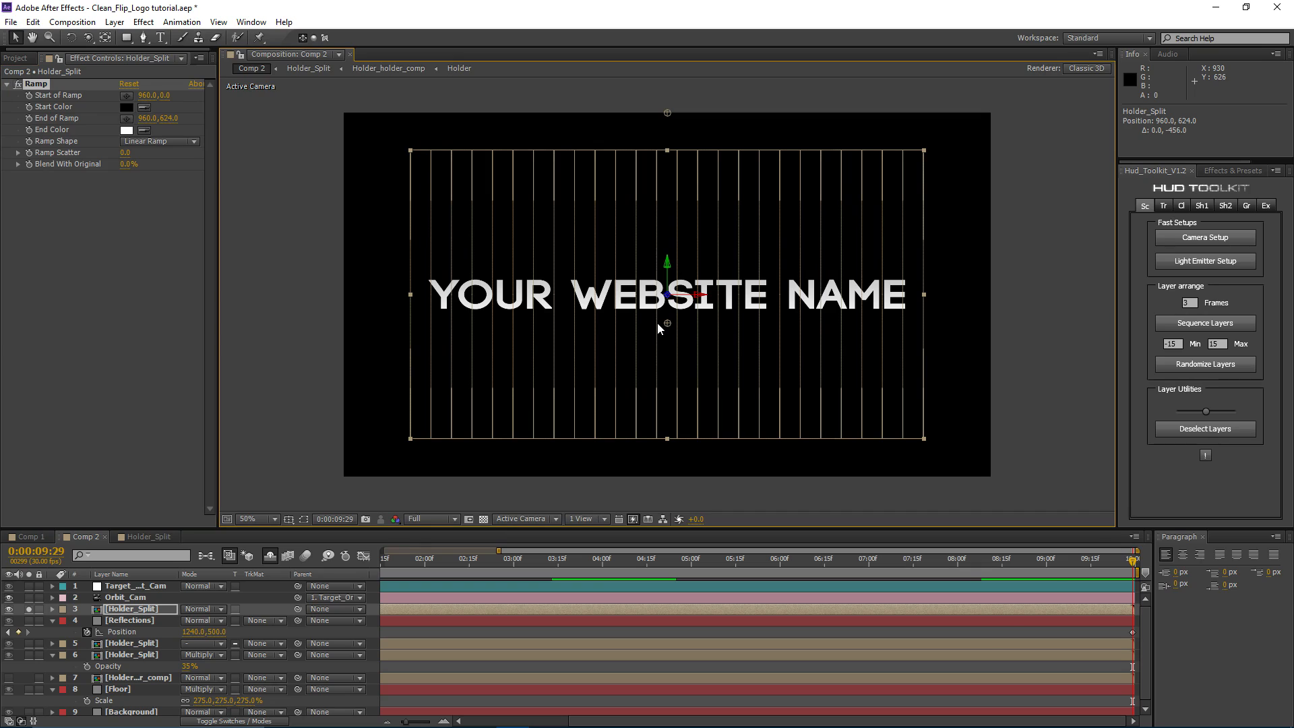
drag(669, 114, 666, 256)
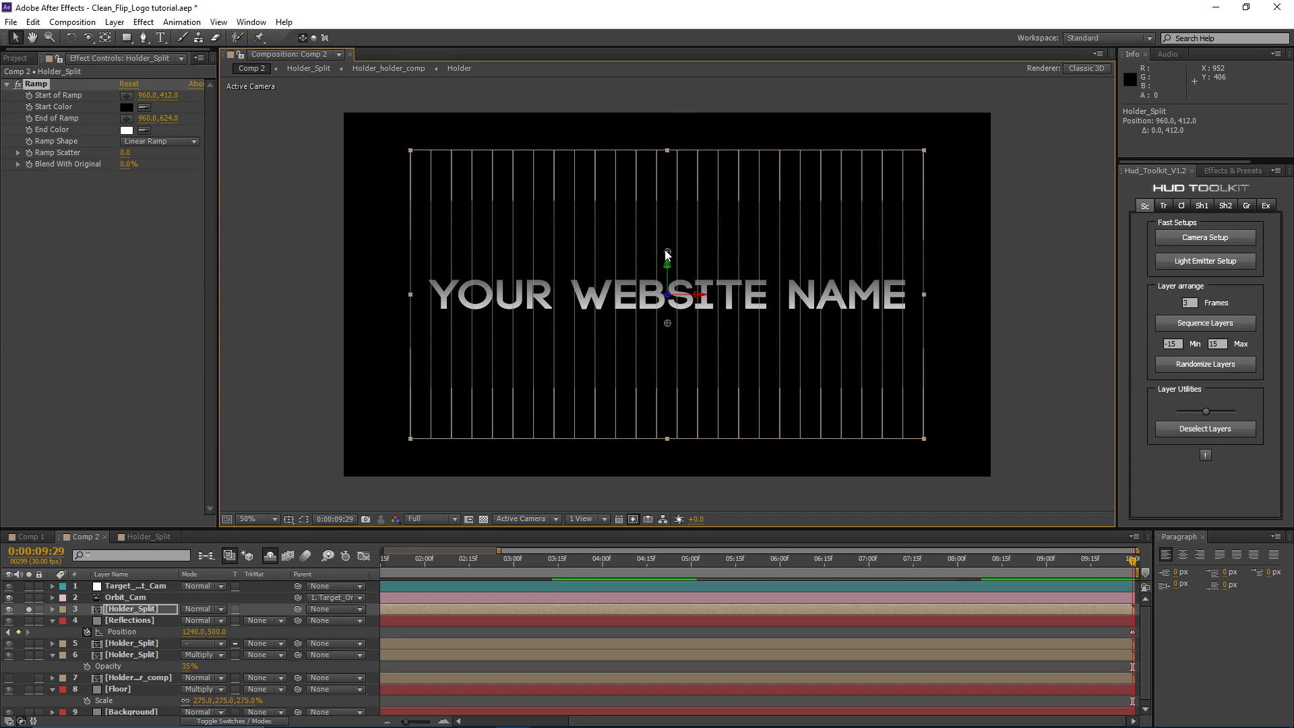
scroll(664, 307, up, 1)
drag(411, 284, 603, 288)
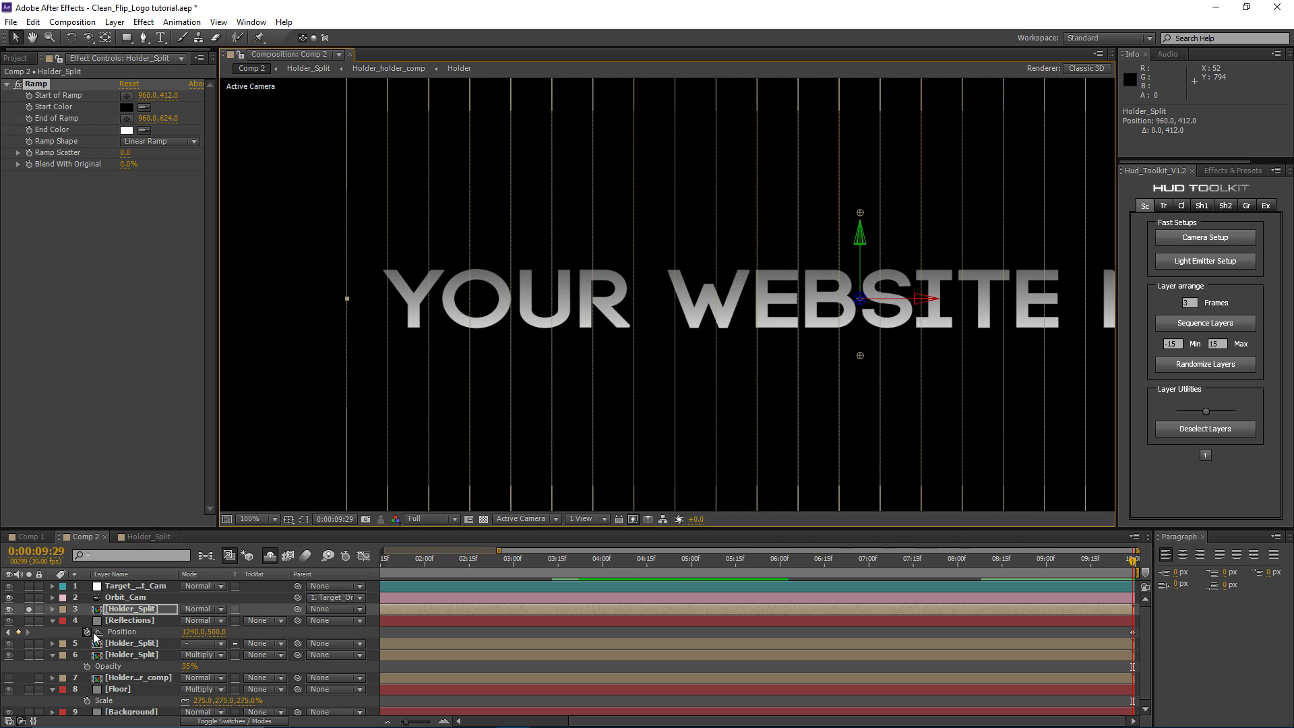
Step: Select the Reflections layer, and turn off the solo and visibility of the ramped Holder_Split copy
click(123, 618)
drag(674, 339, 418, 338)
click(122, 610)
drag(312, 333, 347, 328)
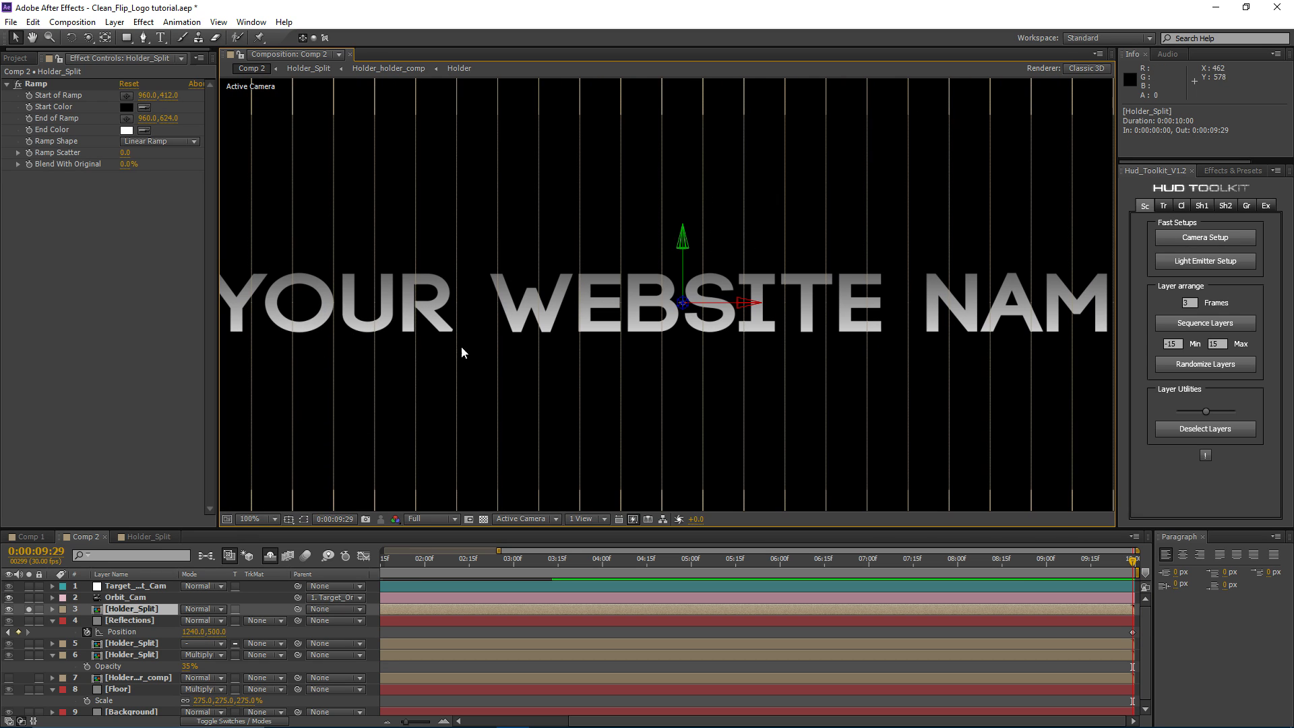
click(131, 618)
drag(472, 337, 644, 322)
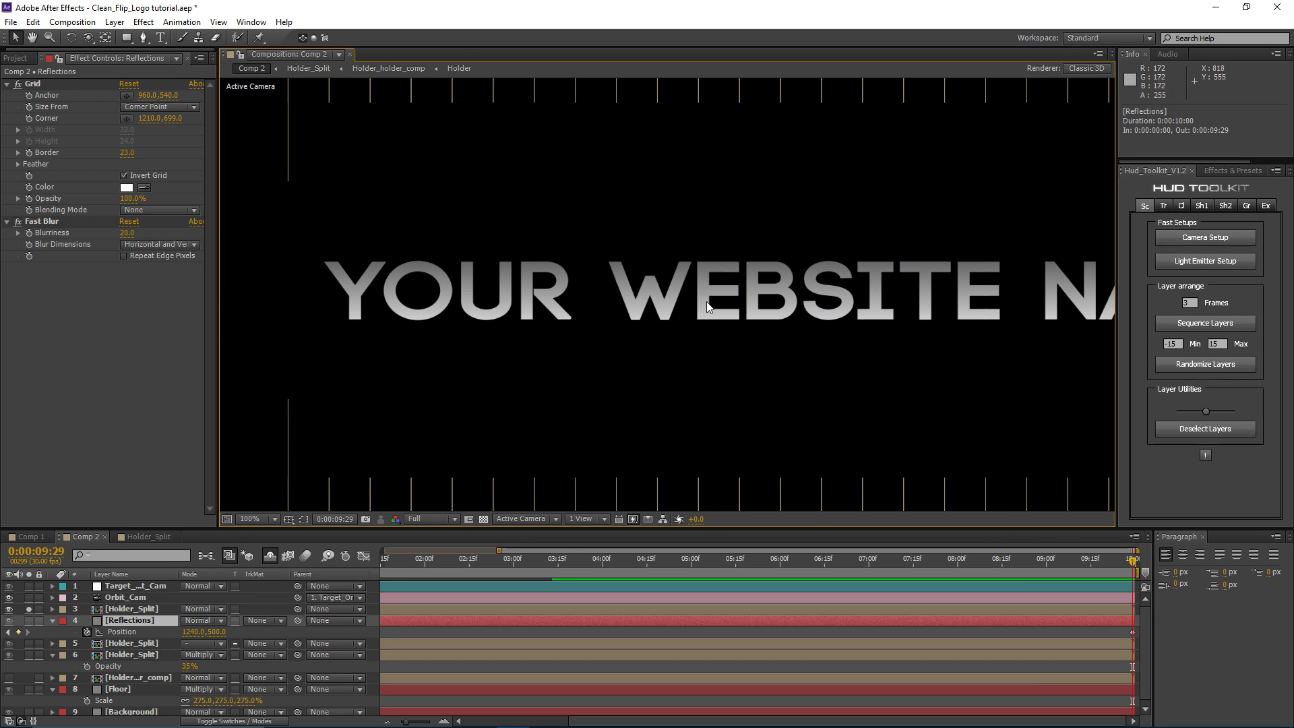
click(9, 618)
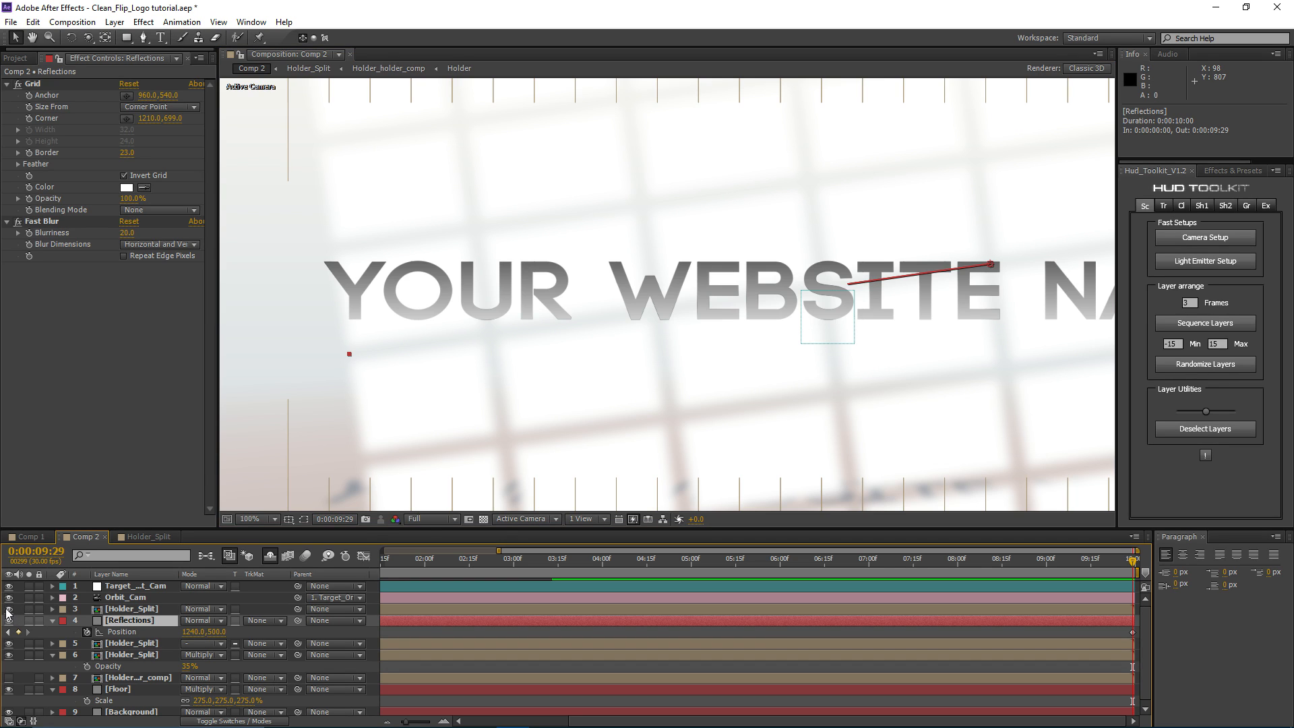
click(9, 609)
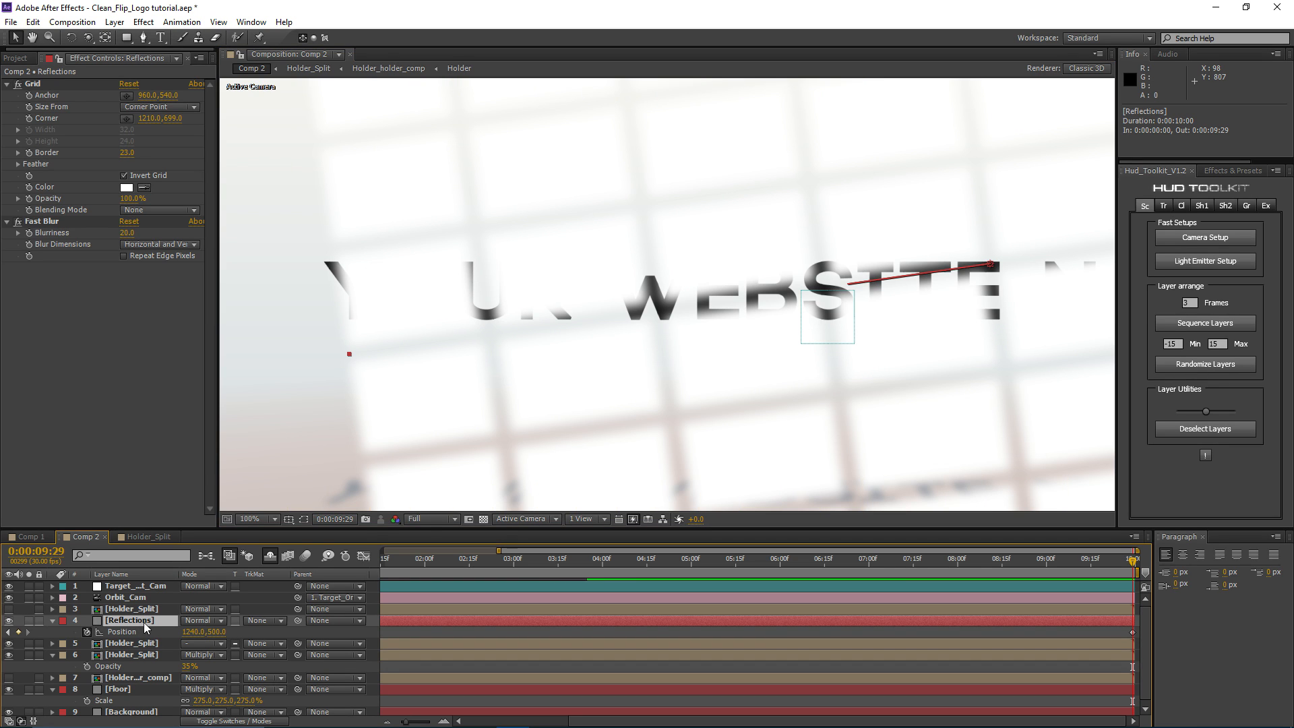
Step: Set the Reflections track matte to Luma Matte using Holder_Split, then solo the layer and check it around 0:00:02:05
click(256, 621)
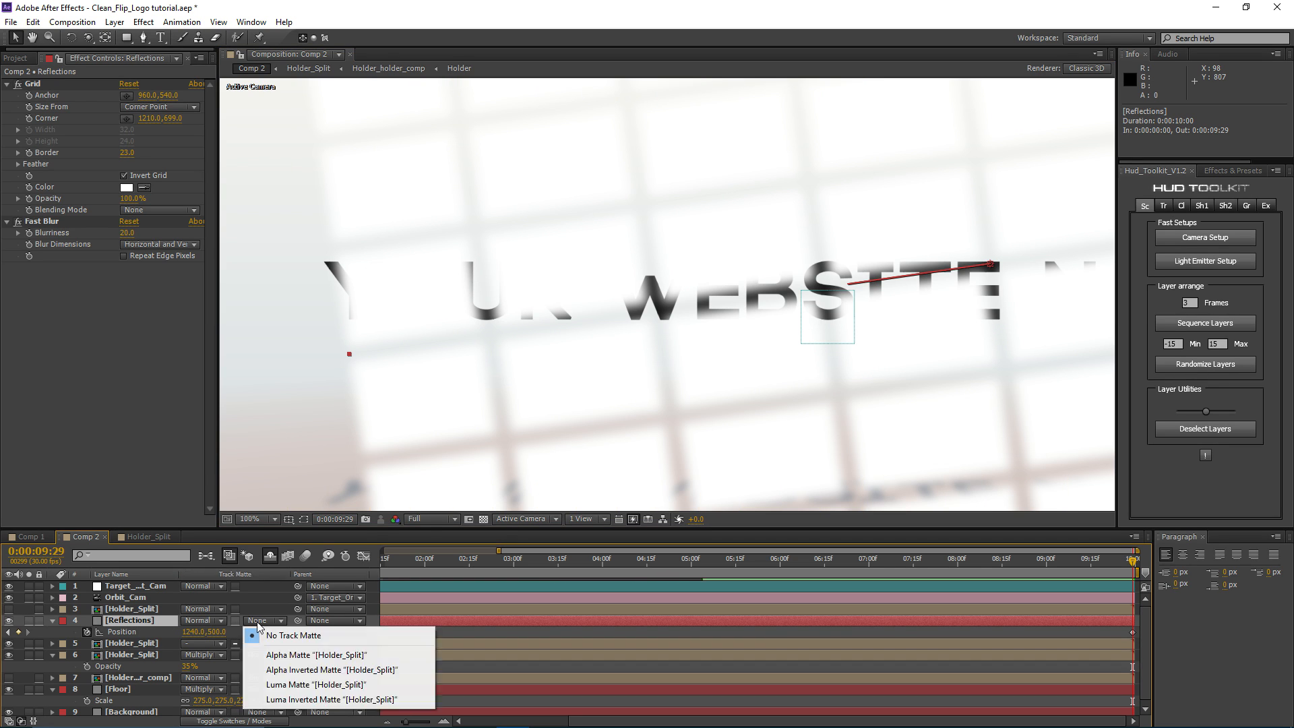
click(308, 684)
scroll(750, 341, down, 2)
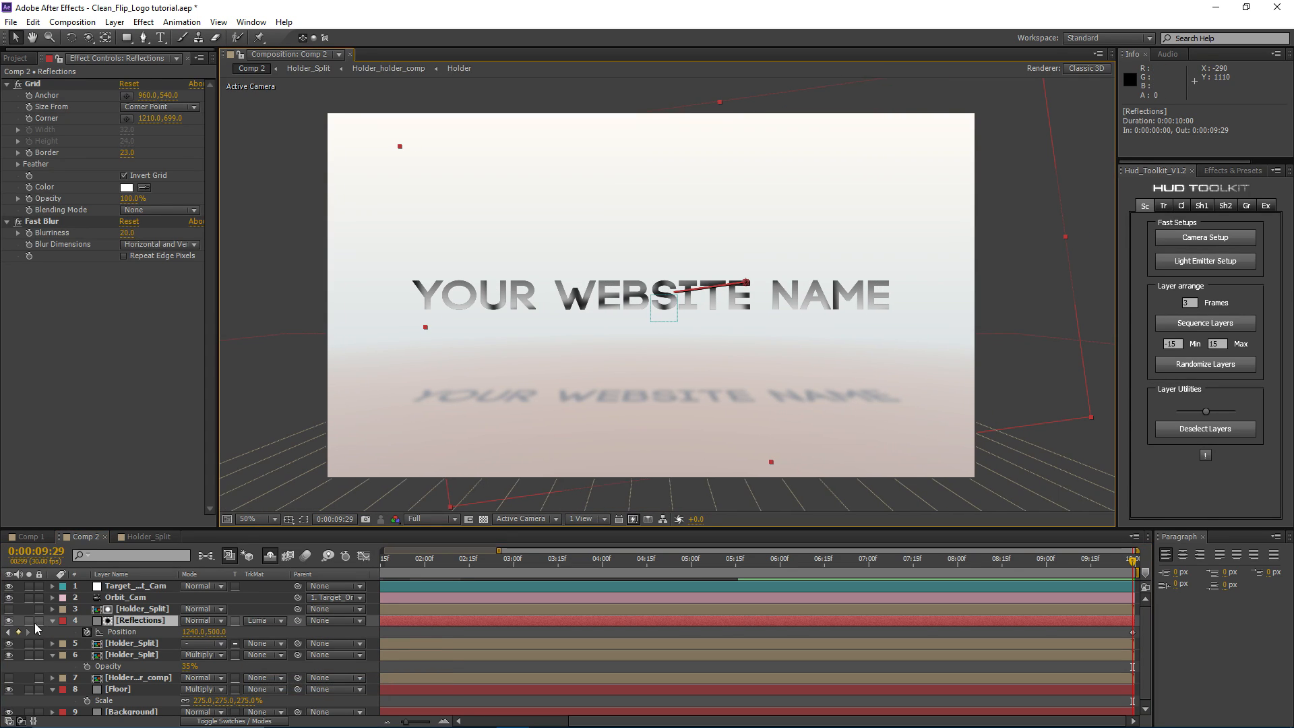
click(29, 619)
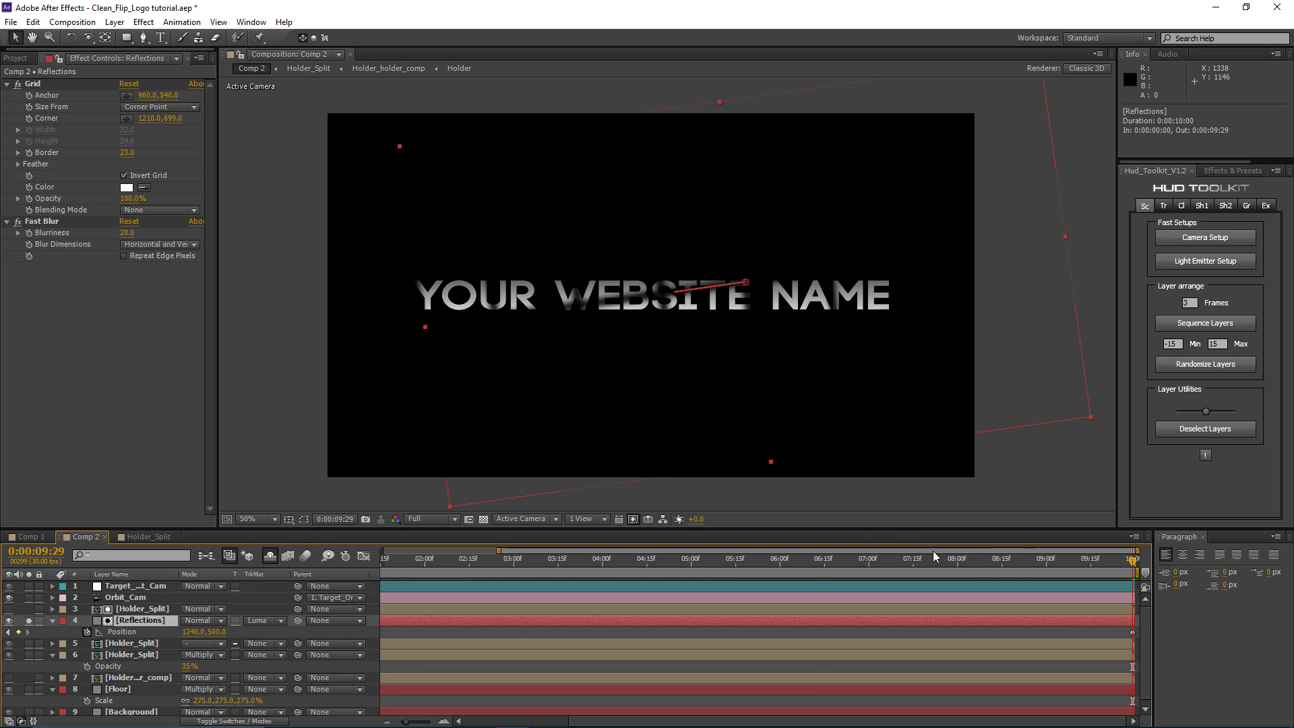
drag(933, 555, 509, 576)
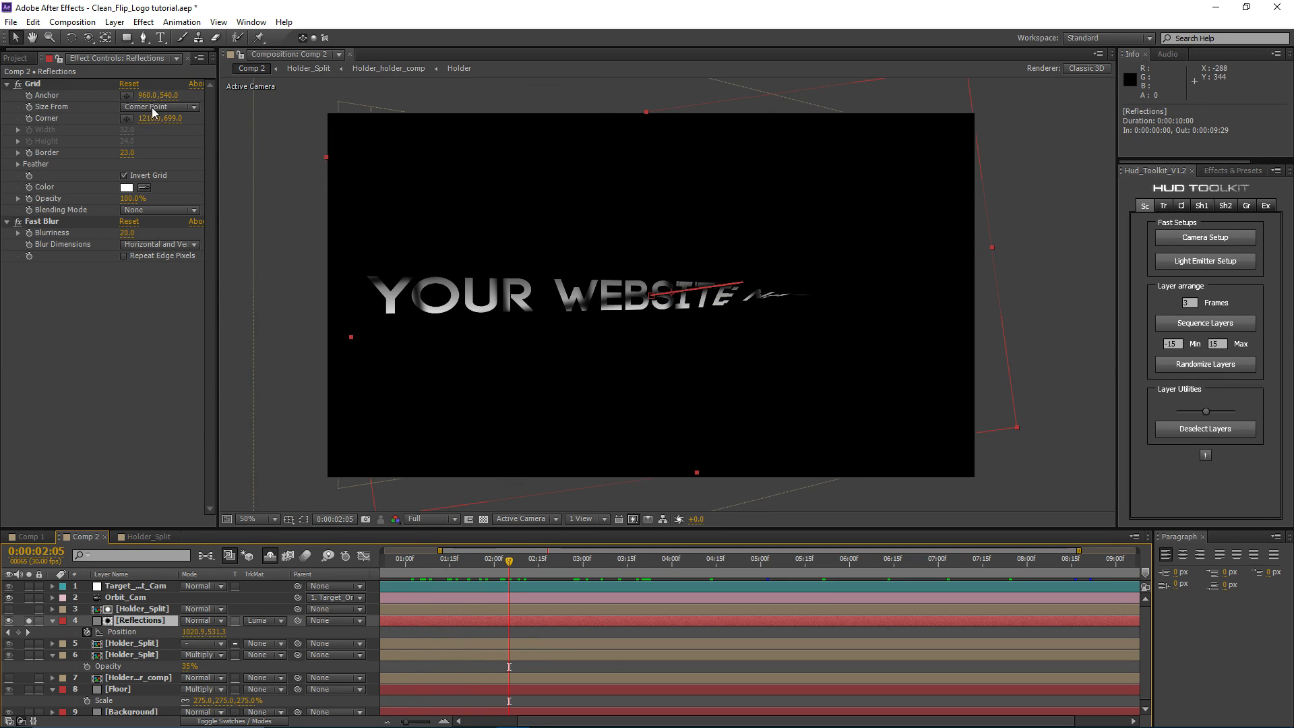
Step: Tighten the Reflections grid by moving its Corner to 1128, 656, then turn off the layer's solo
drag(151, 95, 141, 95)
key(ctrl+z)
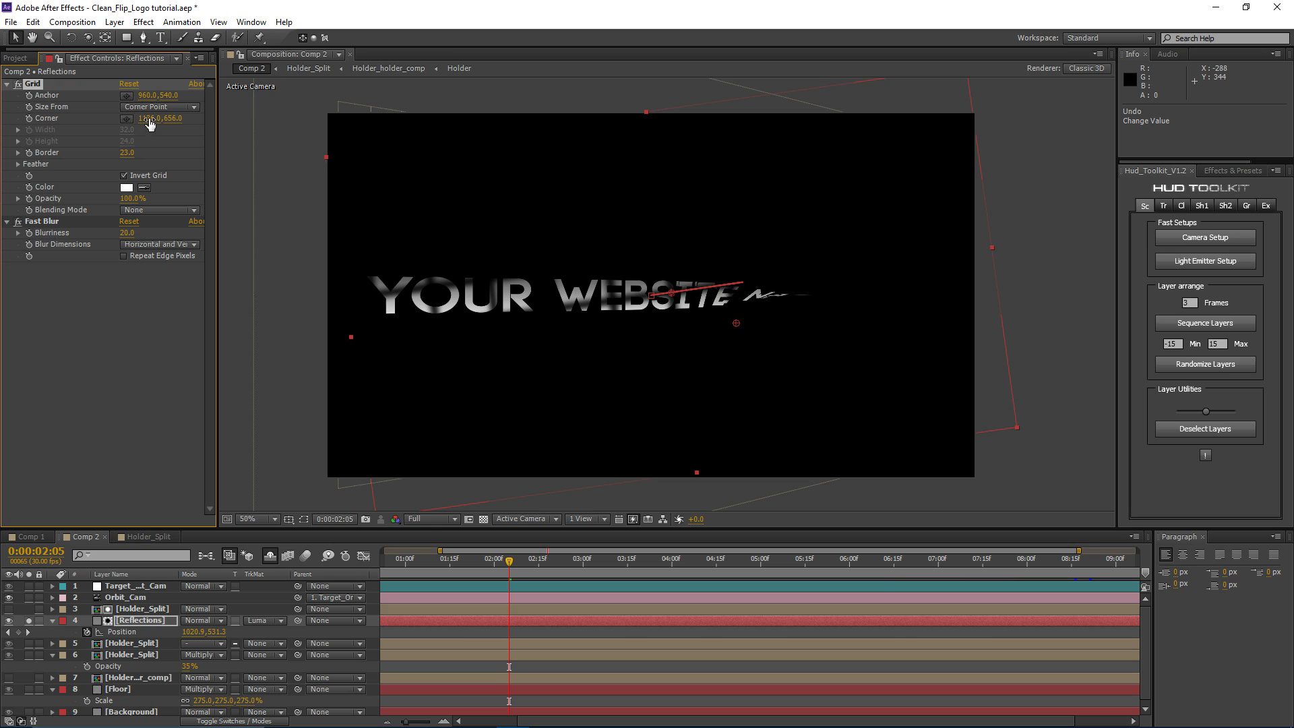
drag(149, 120, 143, 120)
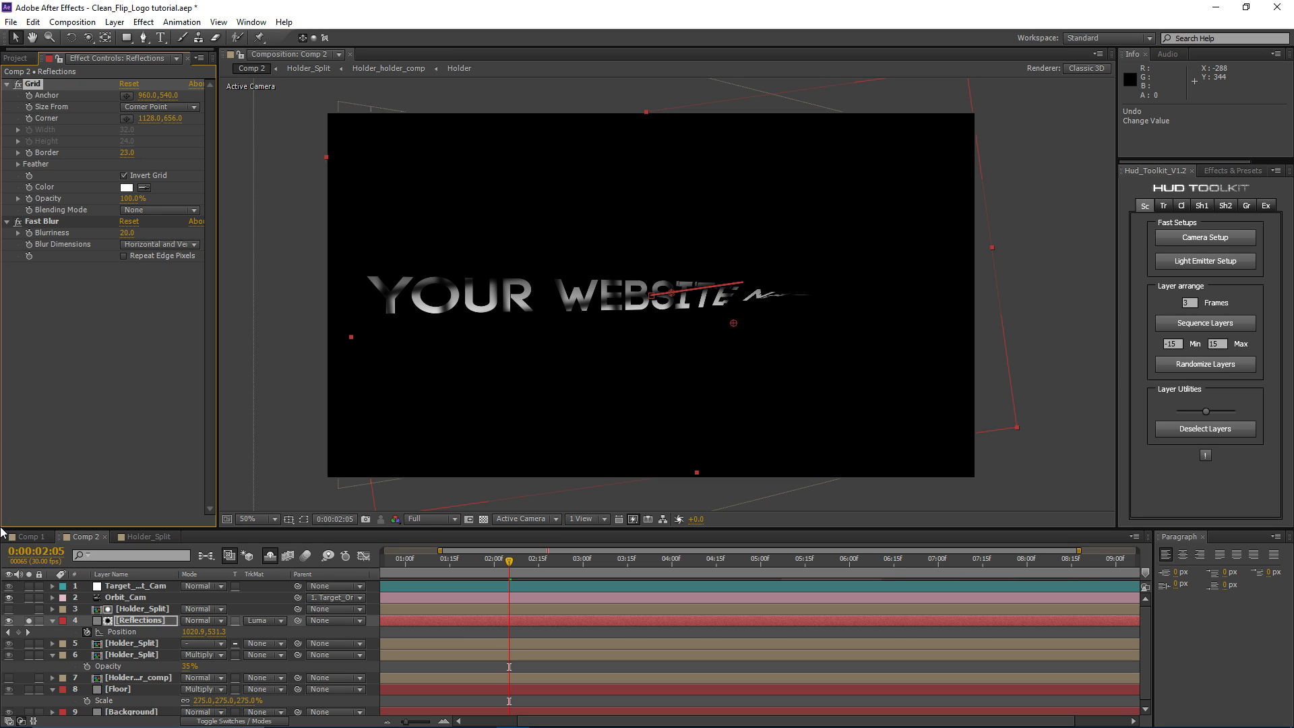
click(28, 620)
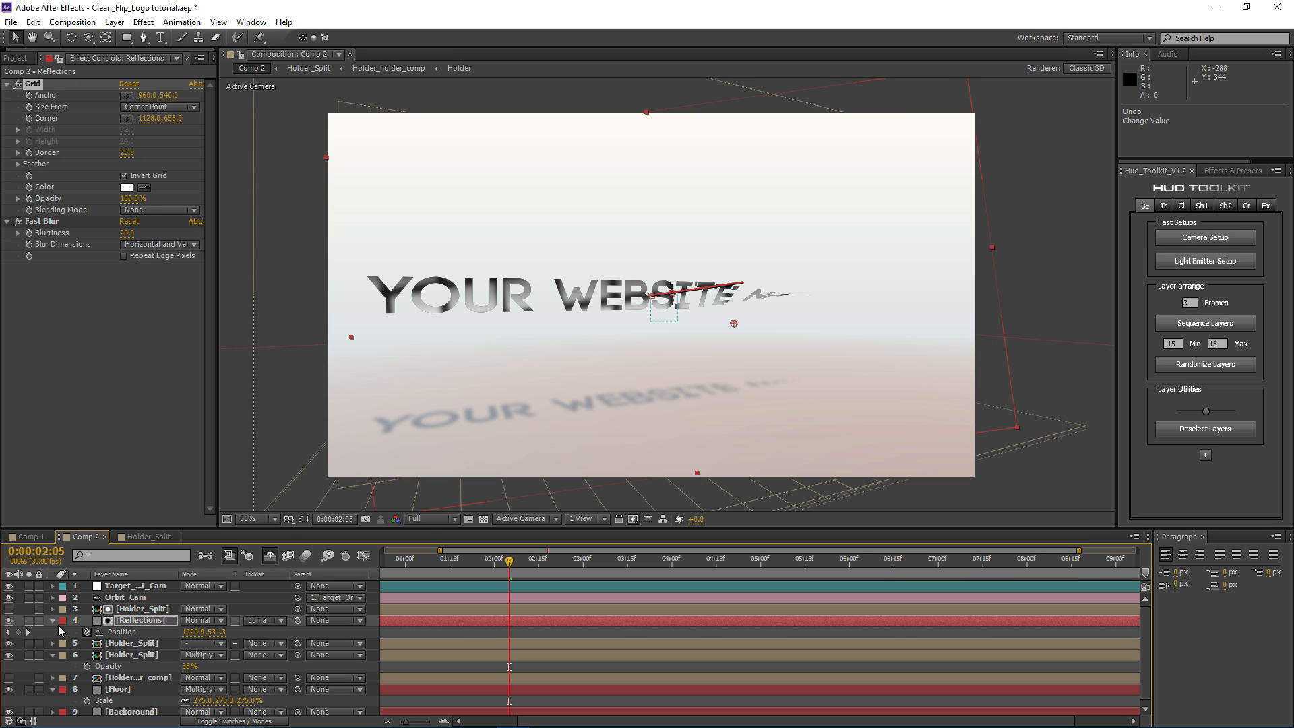
Step: Change the Reflections blending mode to Screen and move the current time to 0:00:03:26
click(204, 620)
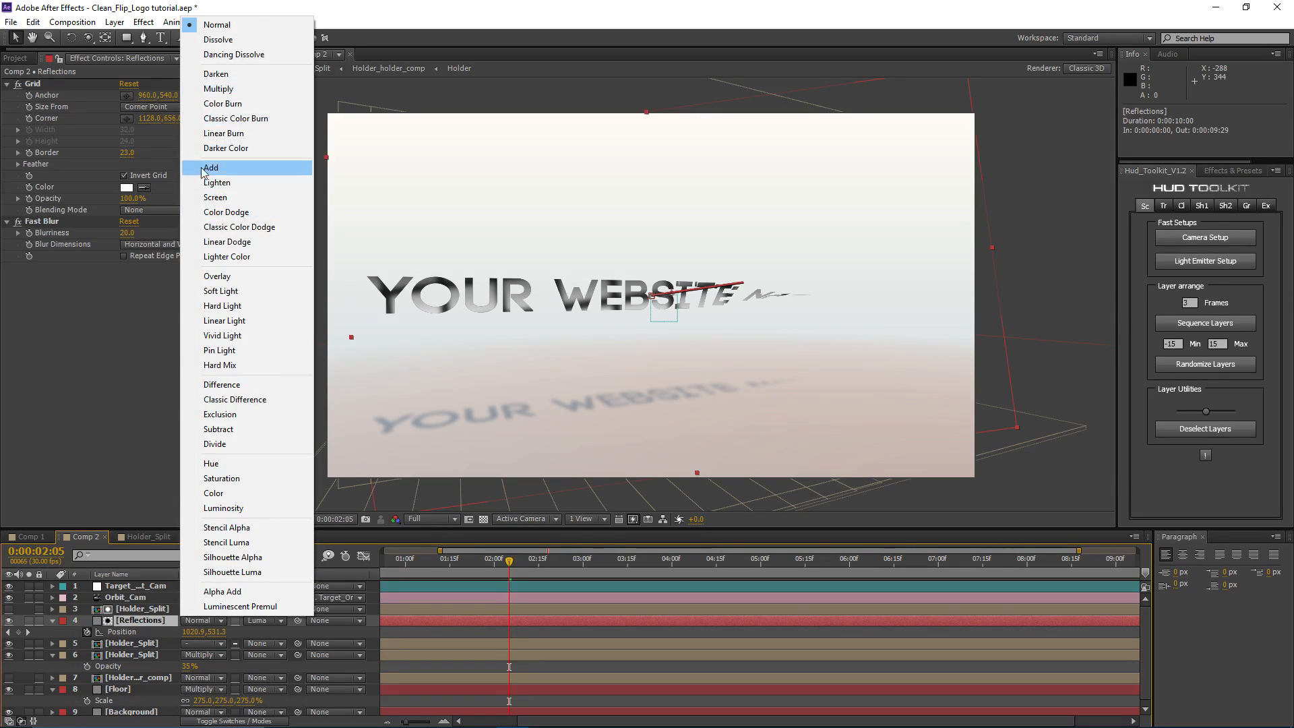
click(210, 195)
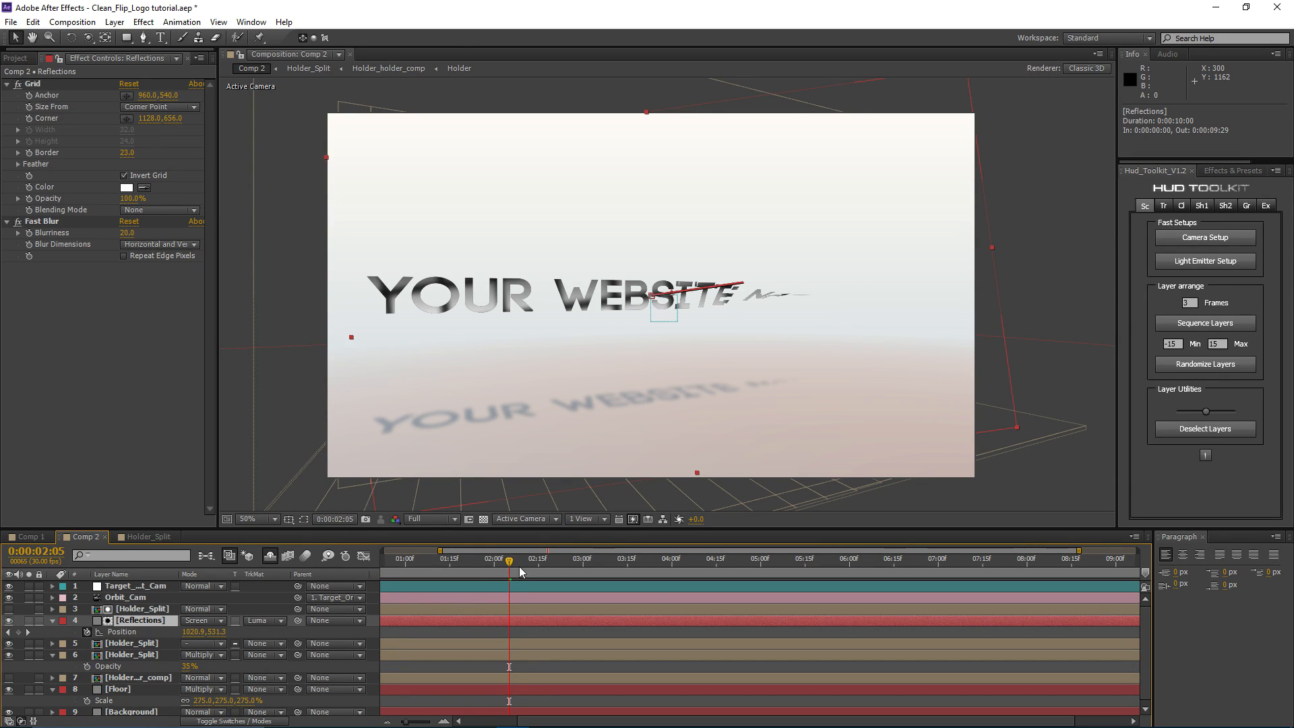
drag(519, 566, 659, 566)
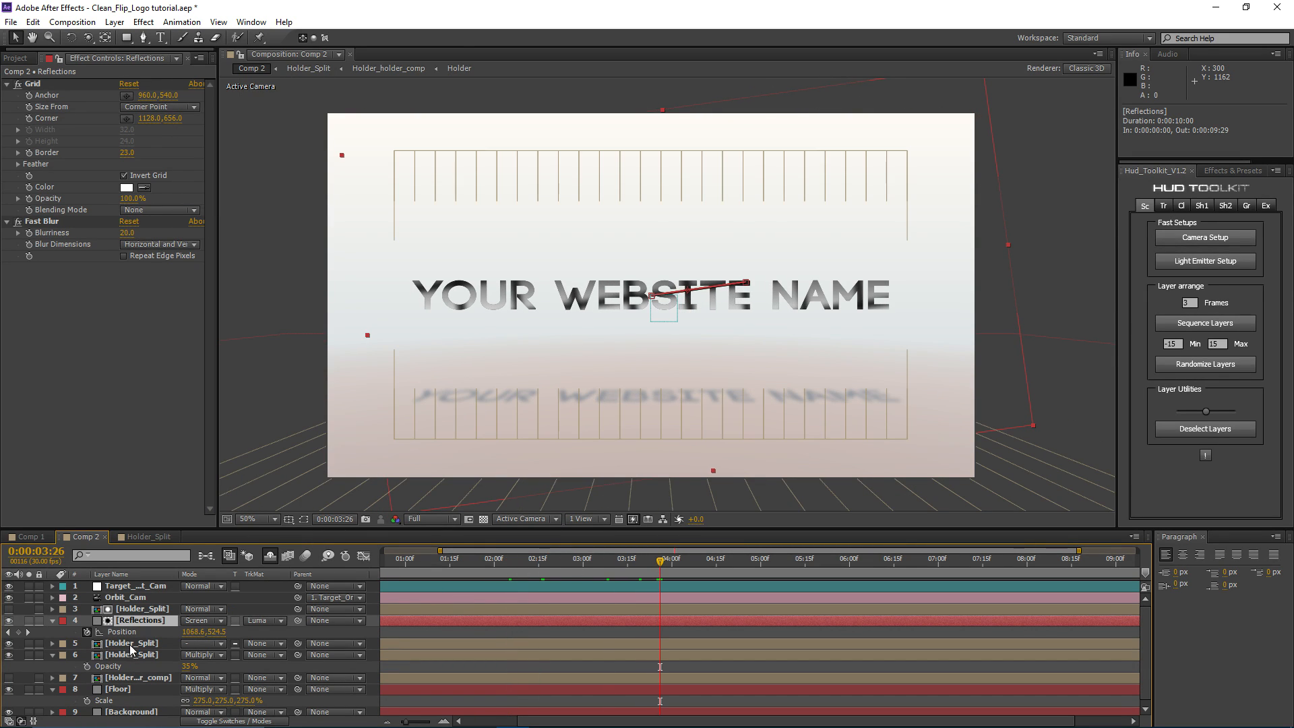
Step: Solo the Holder_Split layer directly below Reflections, show the transparency grid, and apply a Ramp effect to the layer
click(132, 645)
click(28, 644)
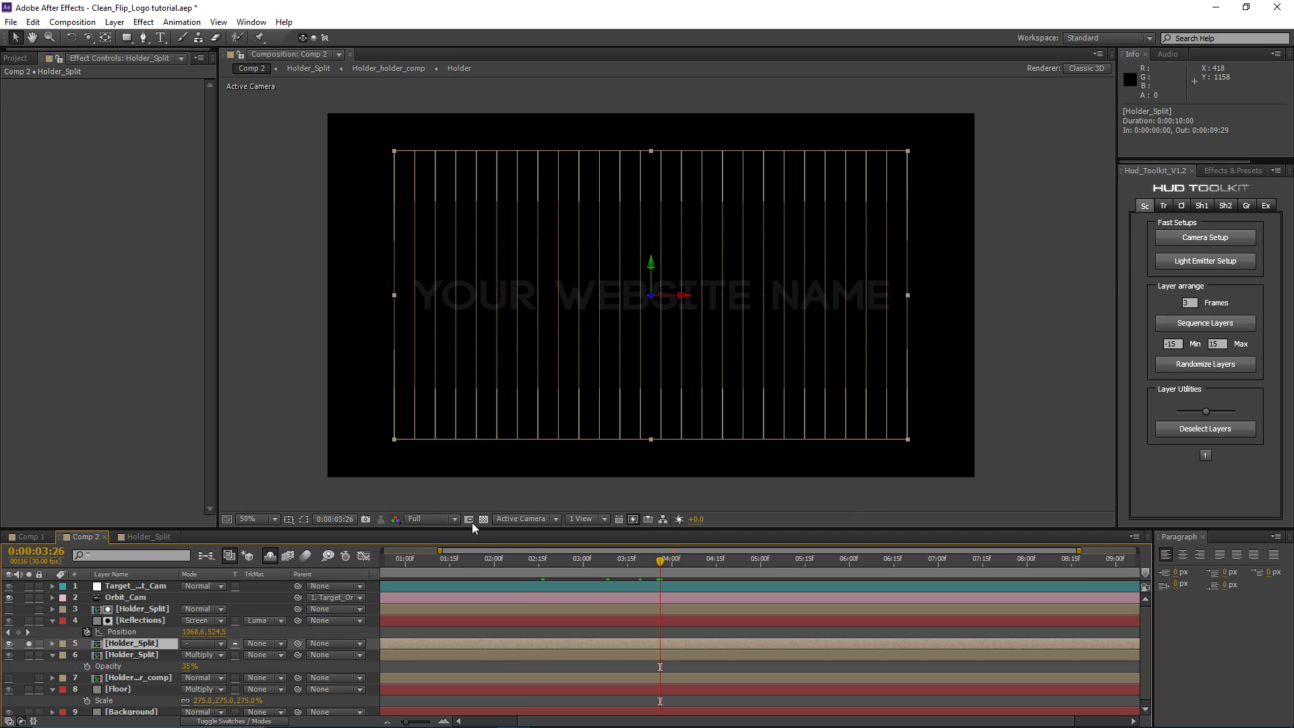
click(482, 520)
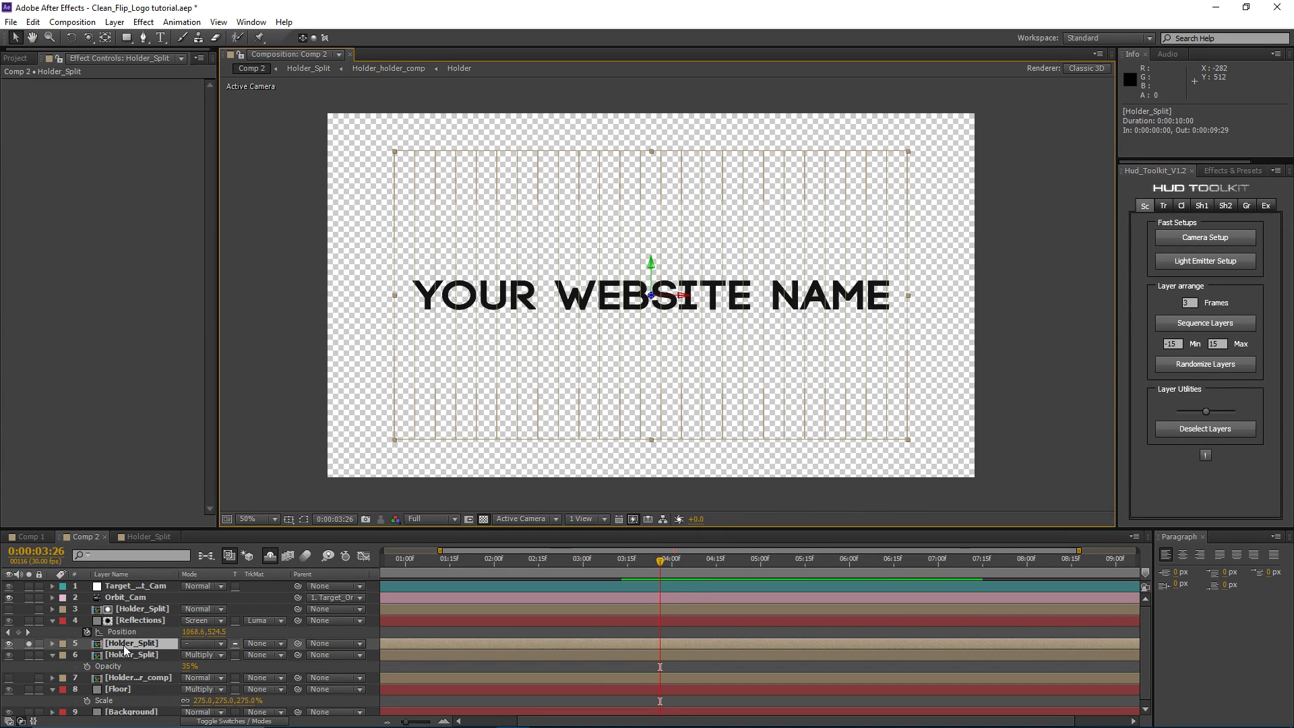
click(143, 22)
mouse_move(180, 192)
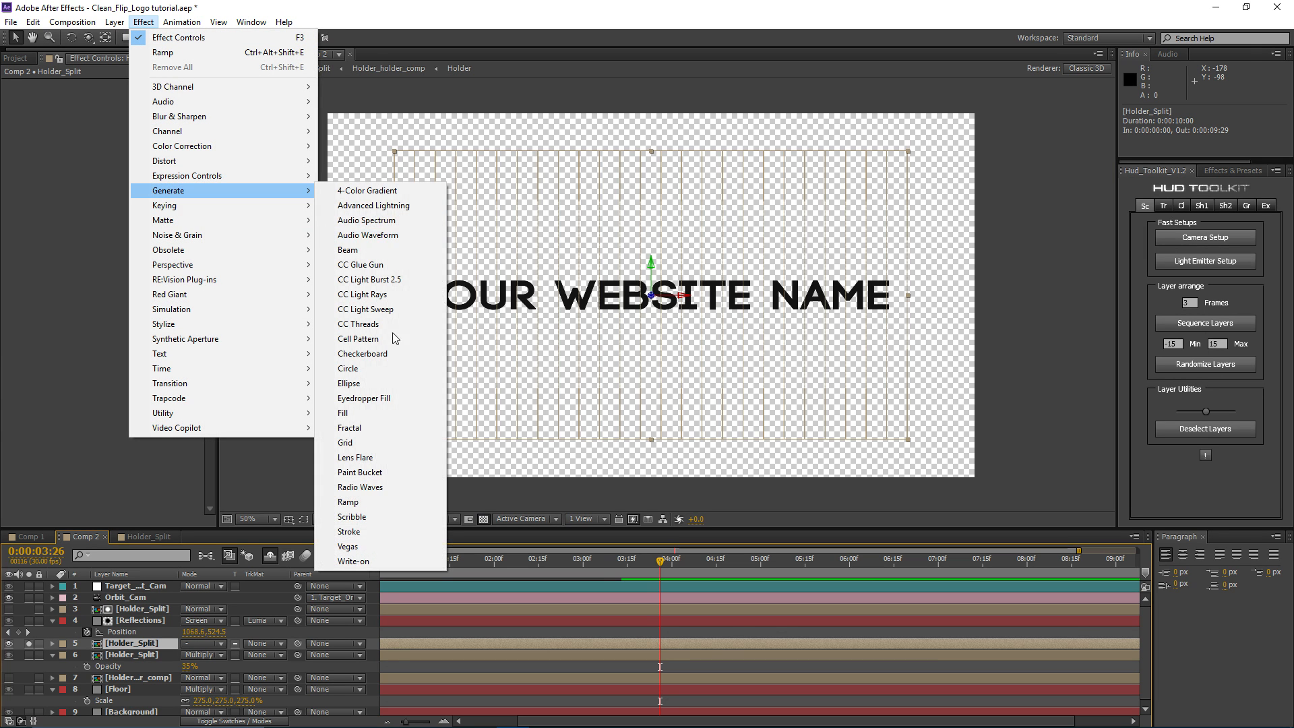
click(367, 500)
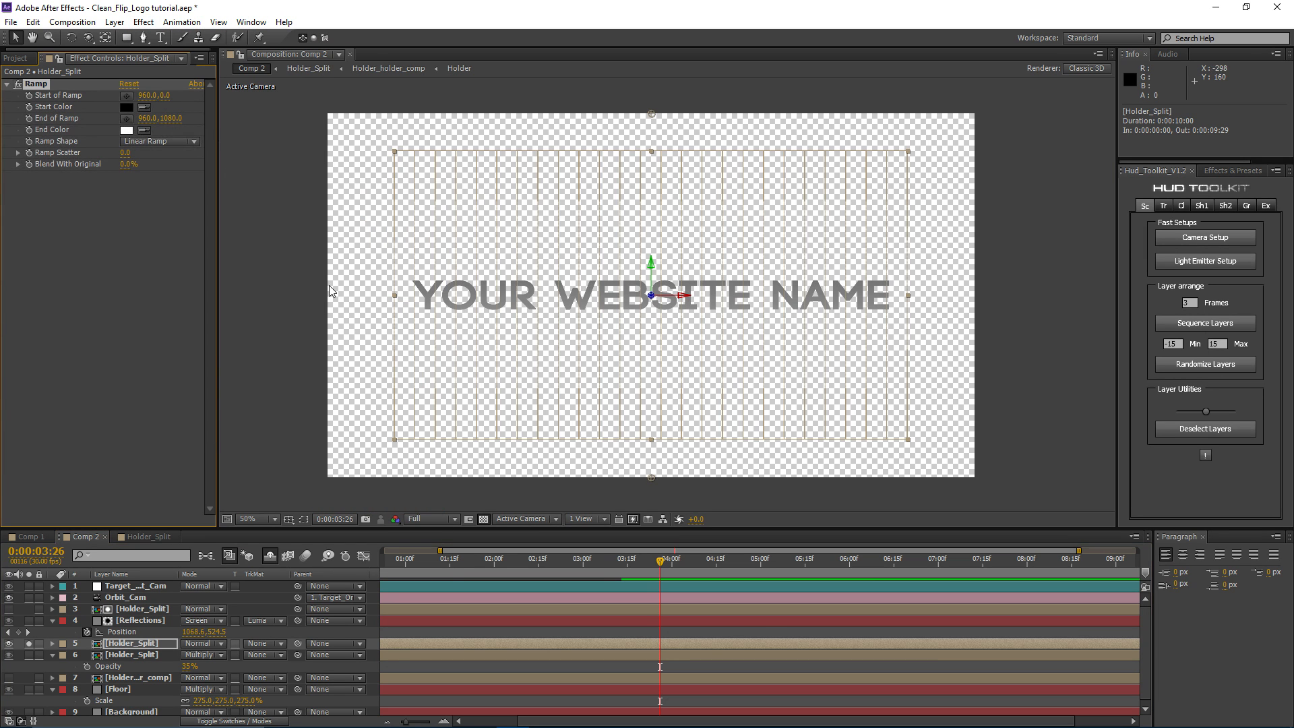
Step: Move the end of the Ramp to 960, 740 and set its End Color to dark blue 144A9C
drag(651, 476, 651, 363)
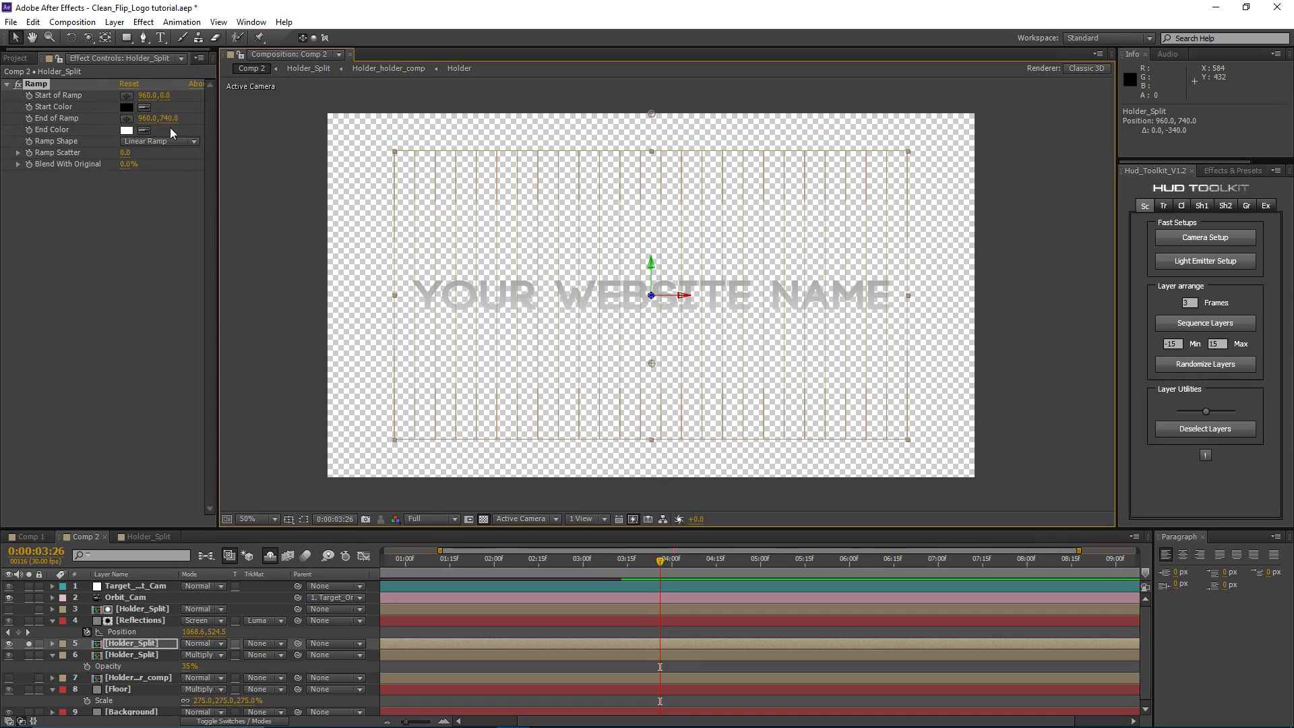
click(127, 130)
drag(240, 338, 214, 341)
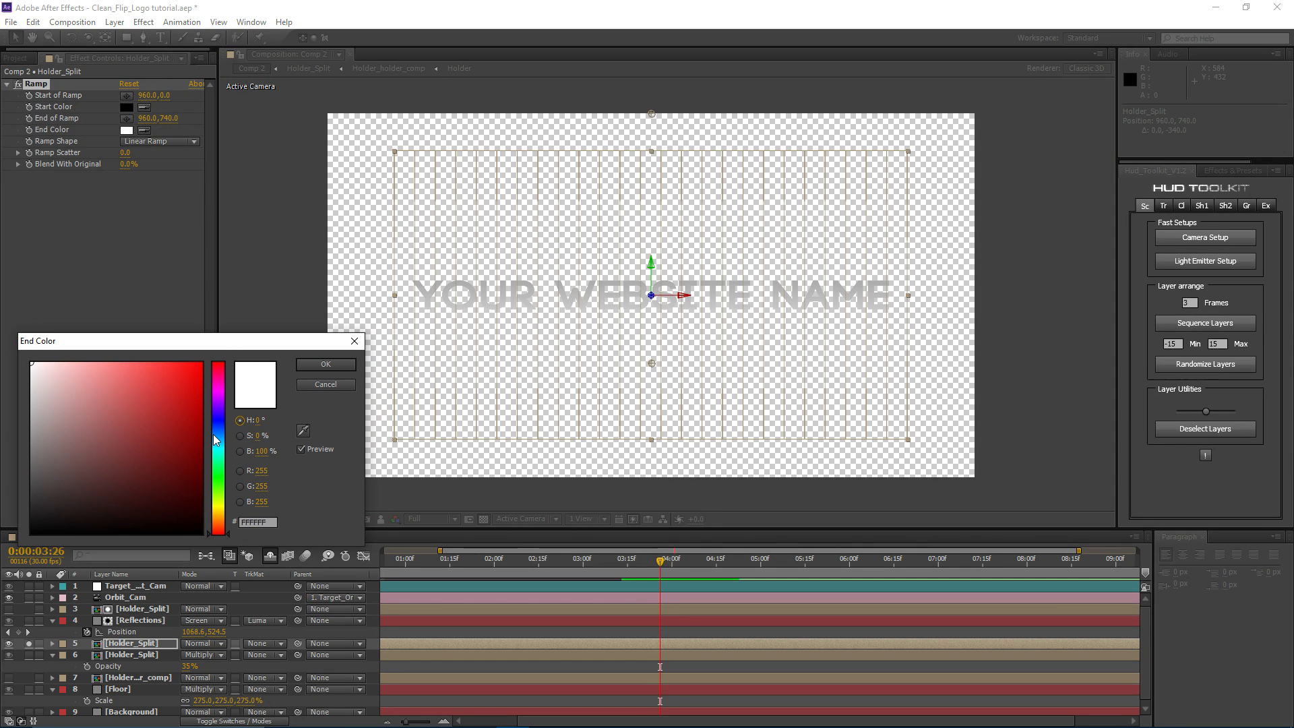
mouse_move(219, 434)
mouse_down()
mouse_move(218, 446)
mouse_move(226, 341)
mouse_up()
mouse_move(229, 443)
mouse_down()
mouse_move(228, 429)
mouse_move(181, 429)
mouse_up()
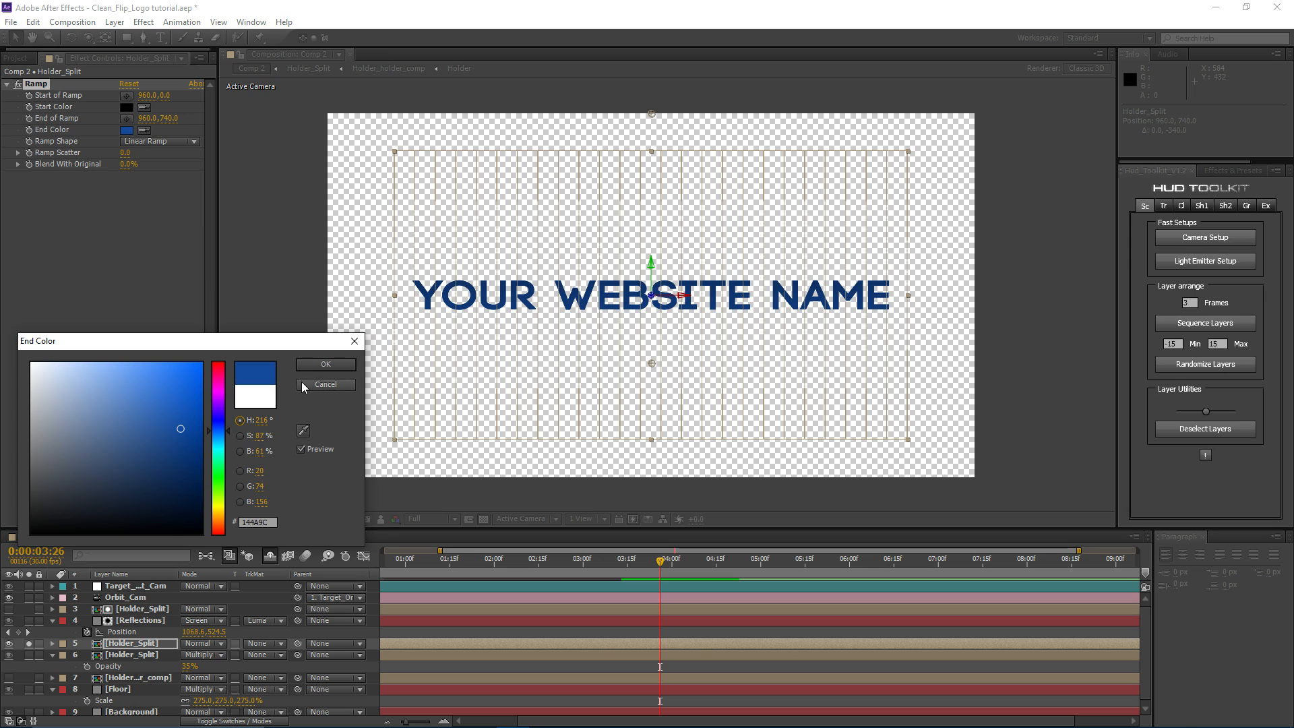
click(325, 365)
Step: Move the start of the Ramp down to 960, 308, then turn off solo for the Holder_Split layer
drag(651, 114, 651, 186)
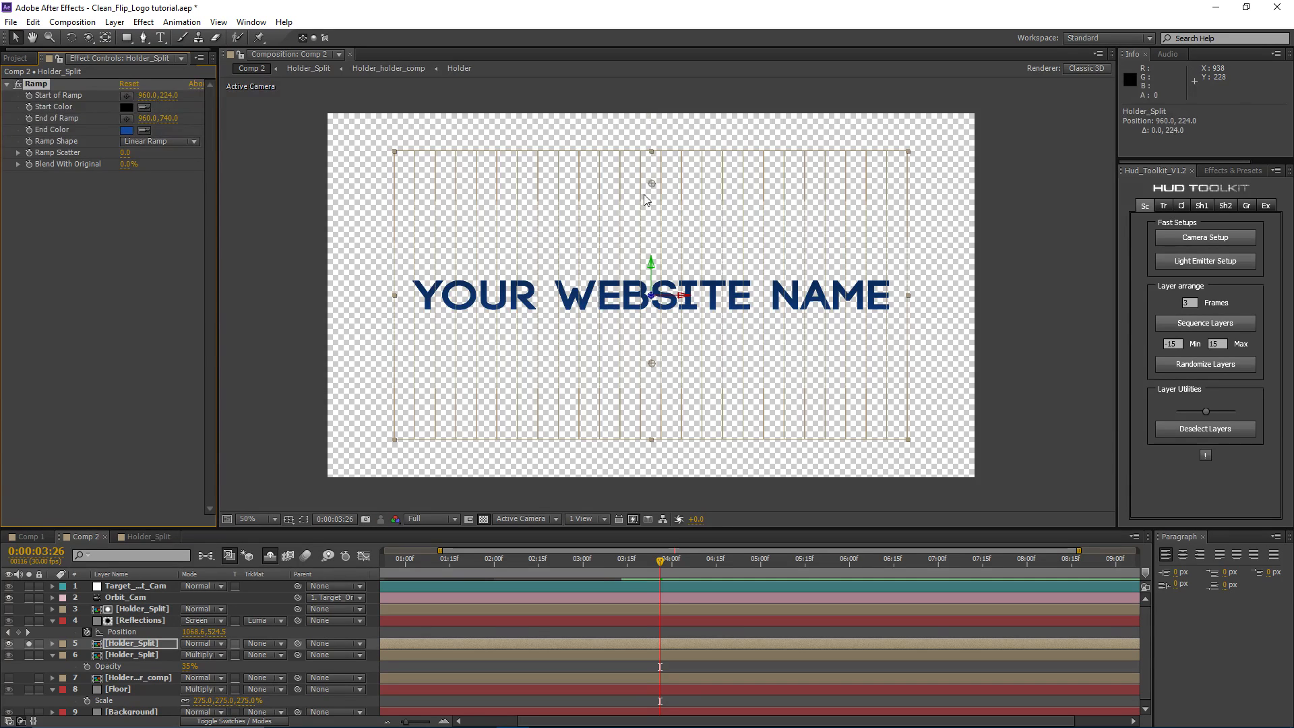
click(576, 180)
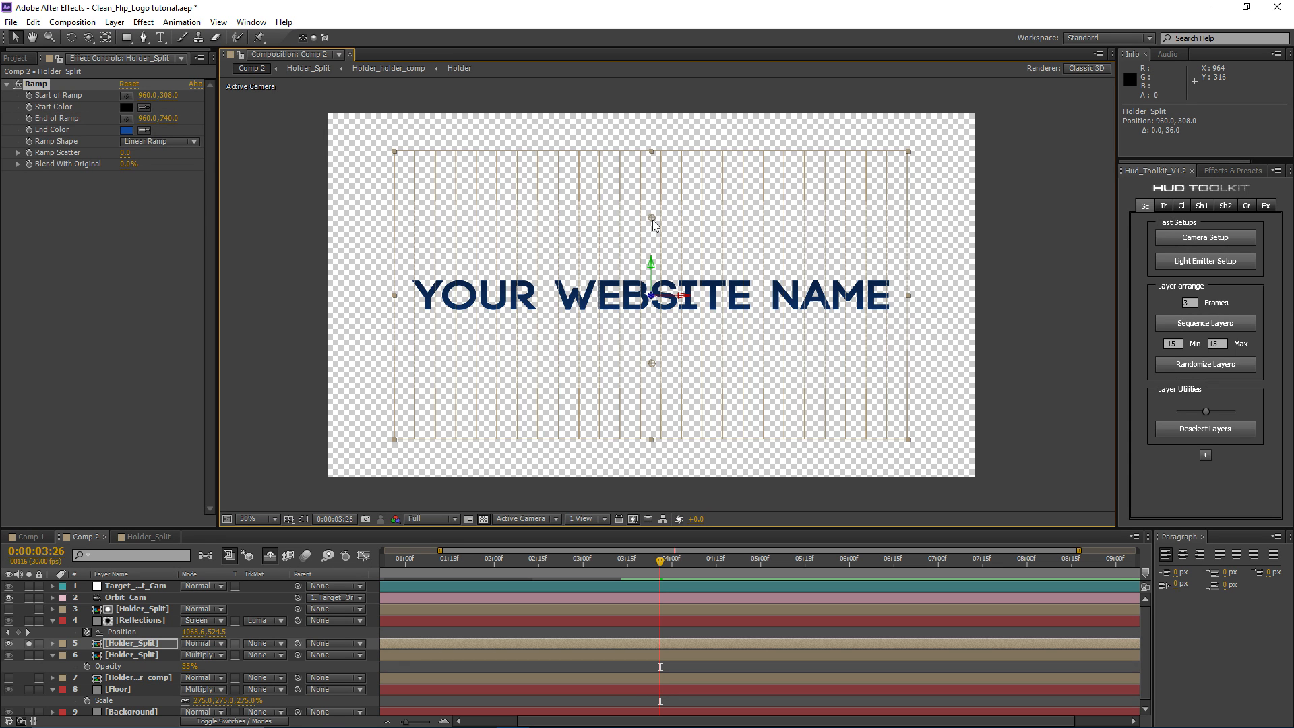
click(29, 645)
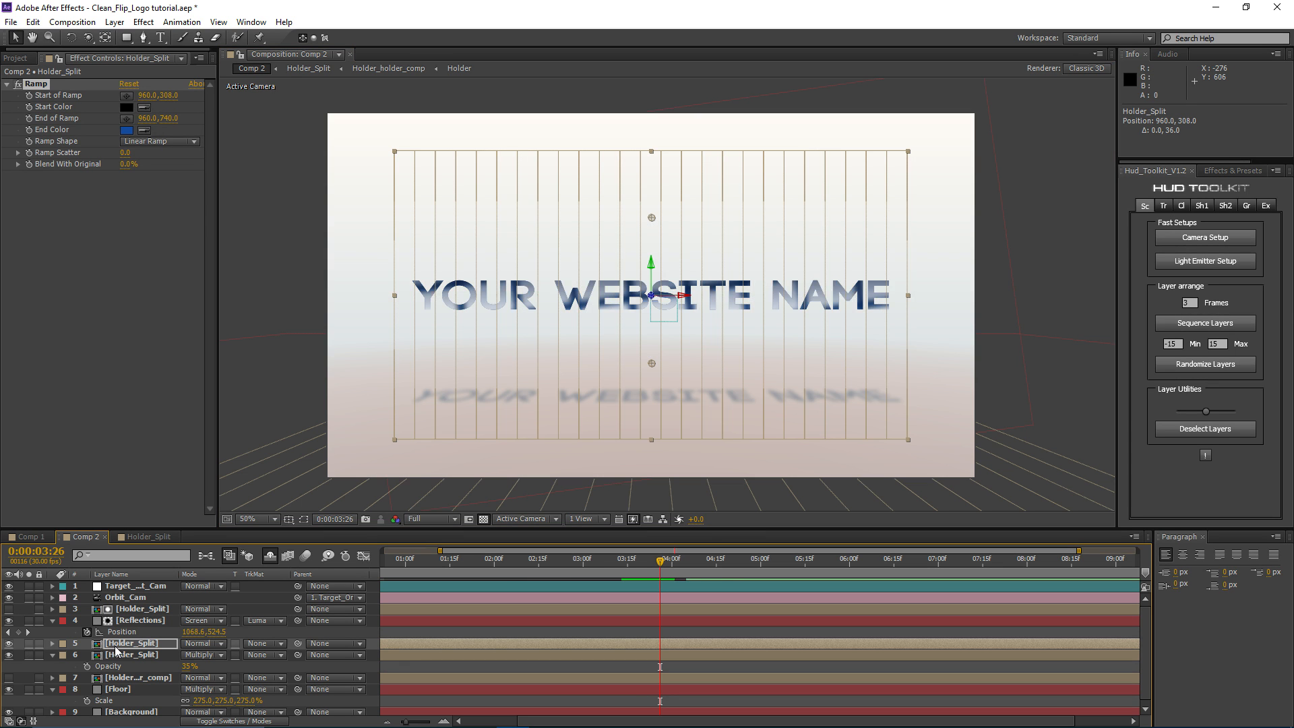
Step: Lower the Reflections layer's opacity to 54% and scrub through the timeline to check the text
click(125, 621)
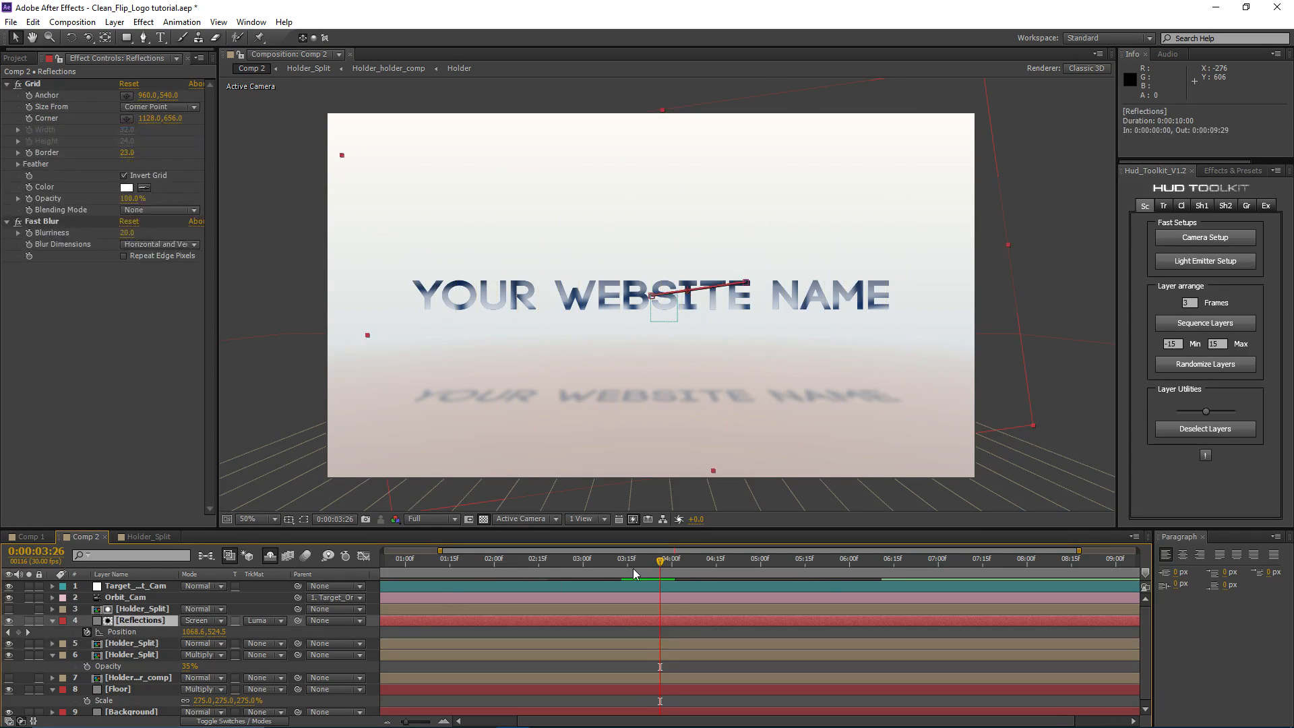
drag(630, 564, 595, 565)
drag(512, 574, 555, 596)
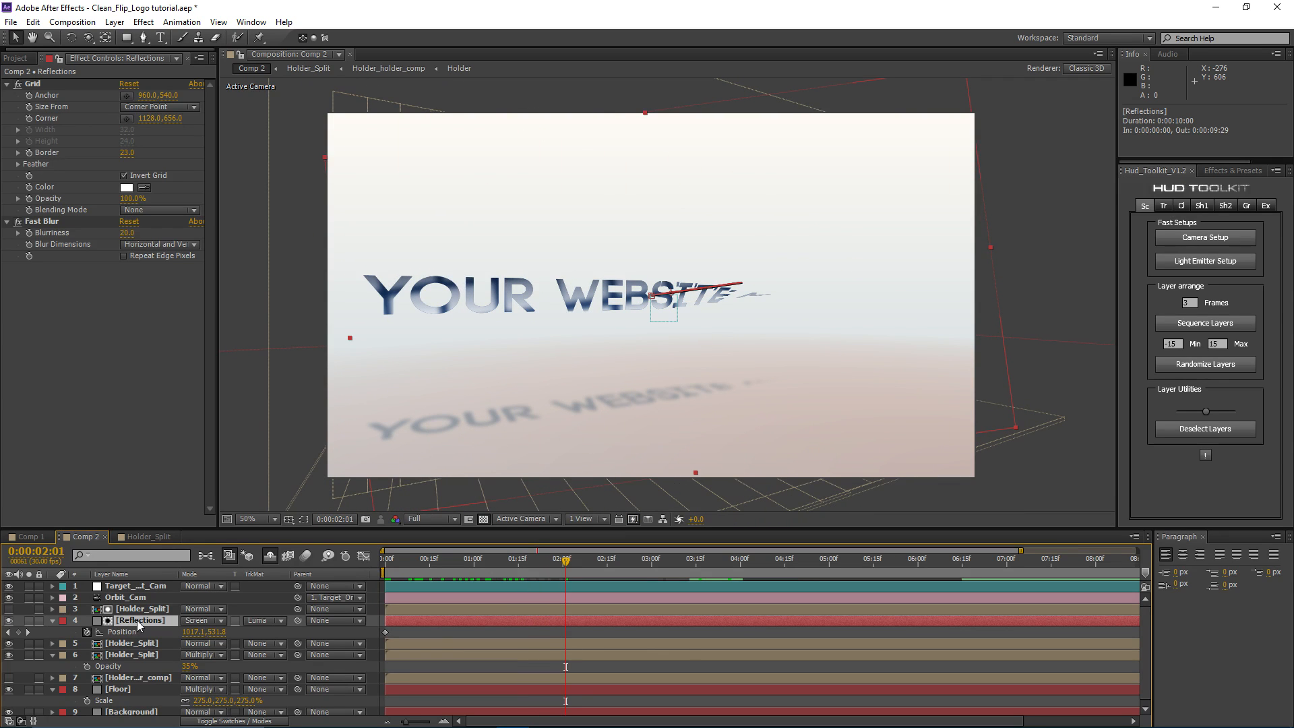
key(t)
drag(193, 634, 166, 637)
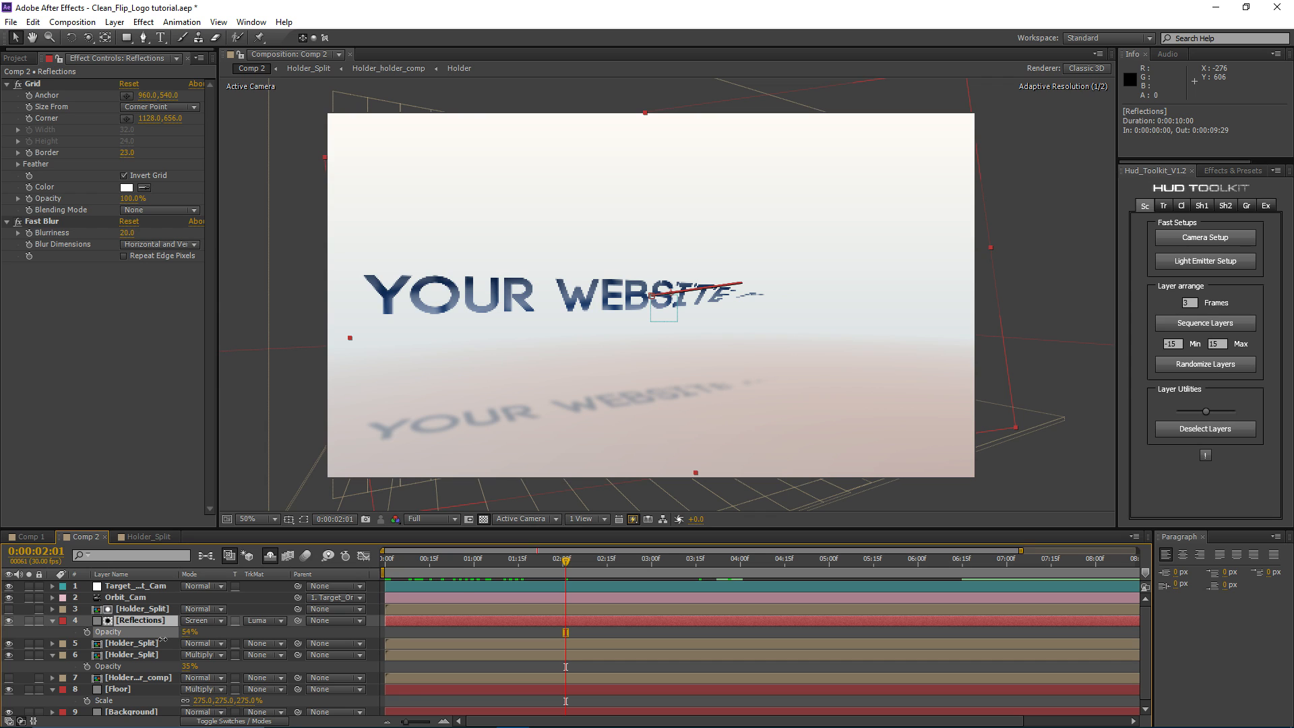
drag(499, 559, 771, 571)
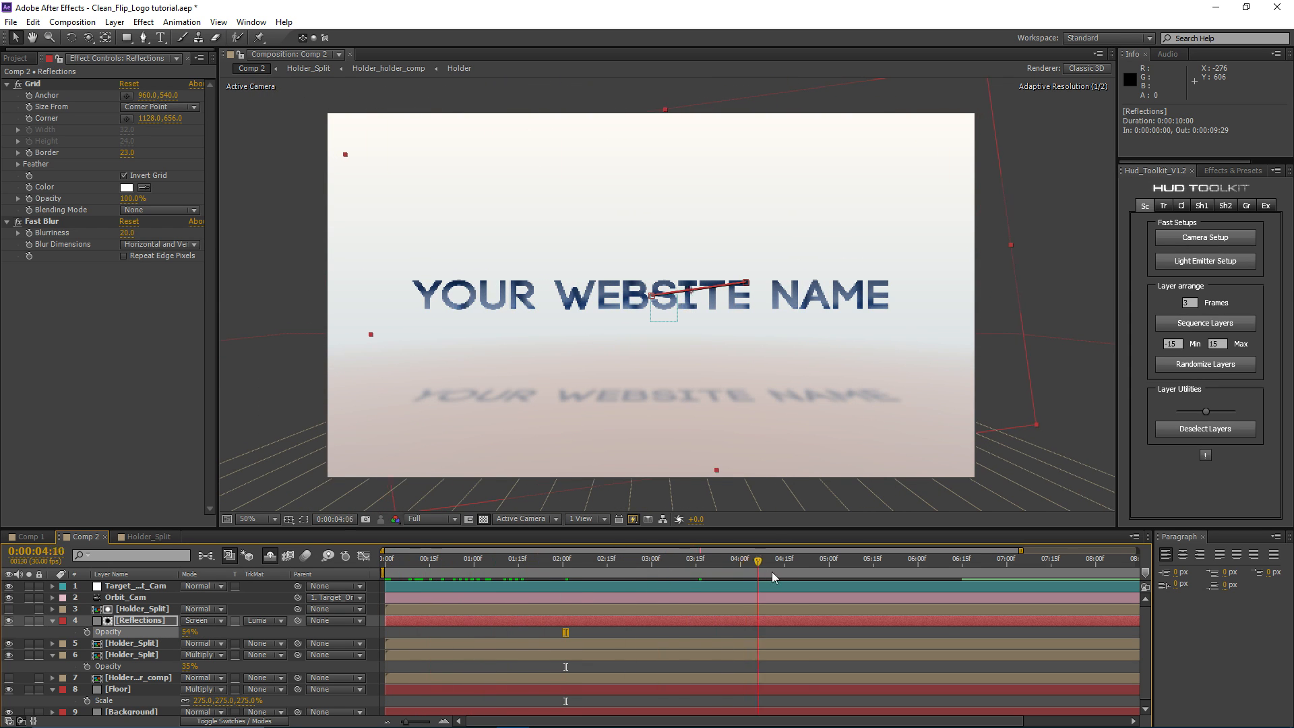